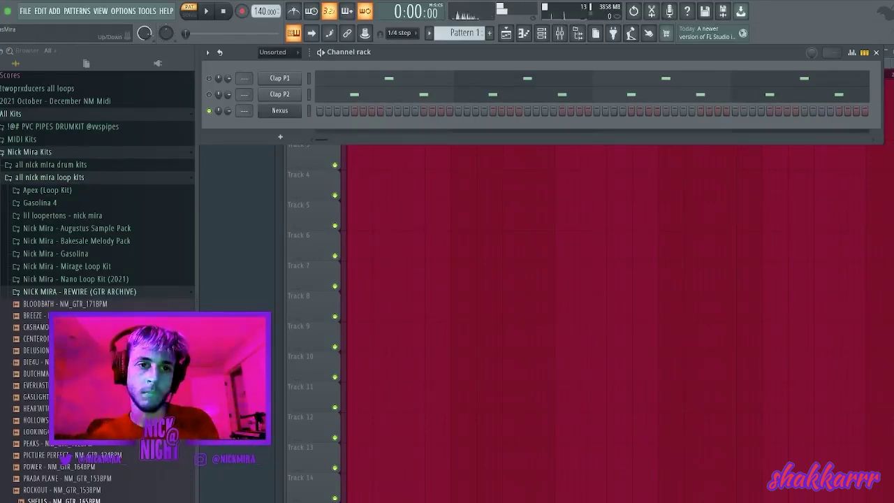
Place short B5, A5, E6, D6 and C6 melody notes in bar 1 of the Nexus piano roll.
{"action": "key", "text": "F7"}
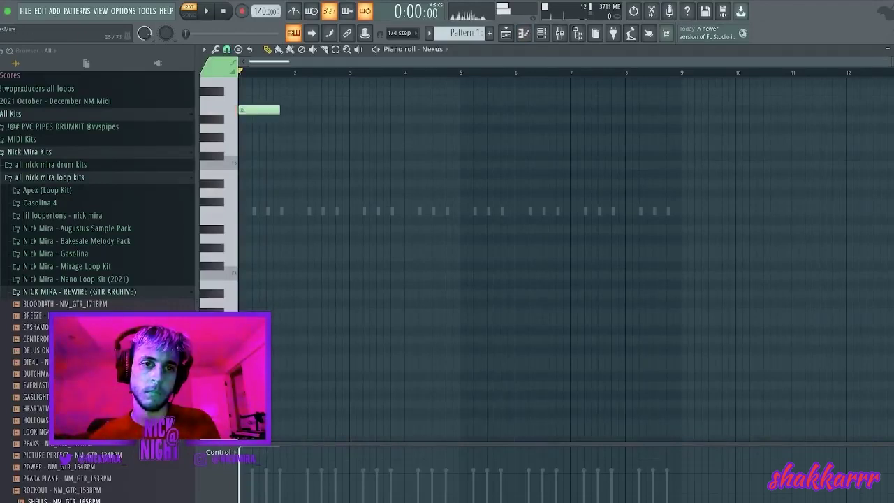
{"action": "scroll", "coordinate": [252, 127], "scroll_direction": "up", "scroll_amount": 5}
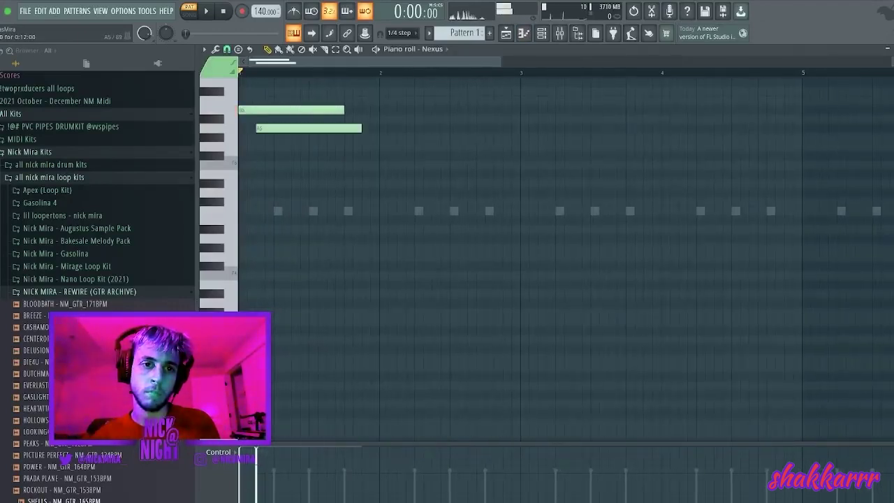
{"action": "scroll", "coordinate": [559, 258], "scroll_direction": "up", "scroll_amount": 3}
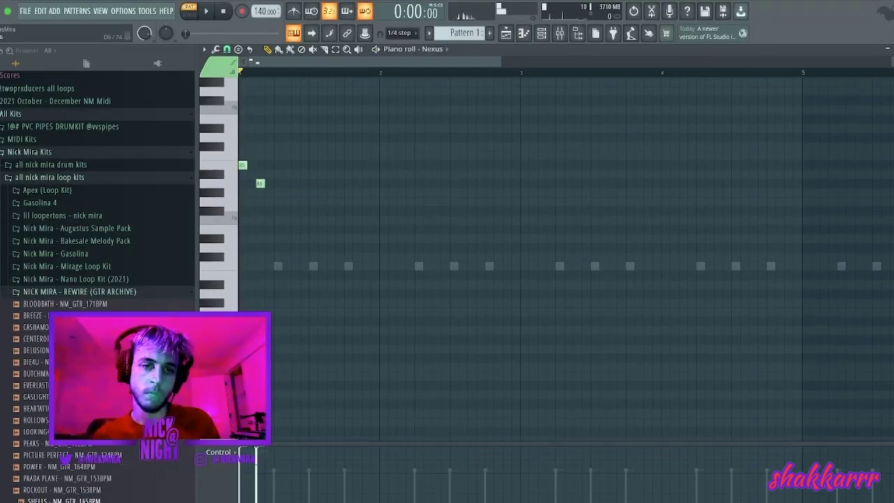
{"action": "key", "text": "space"}
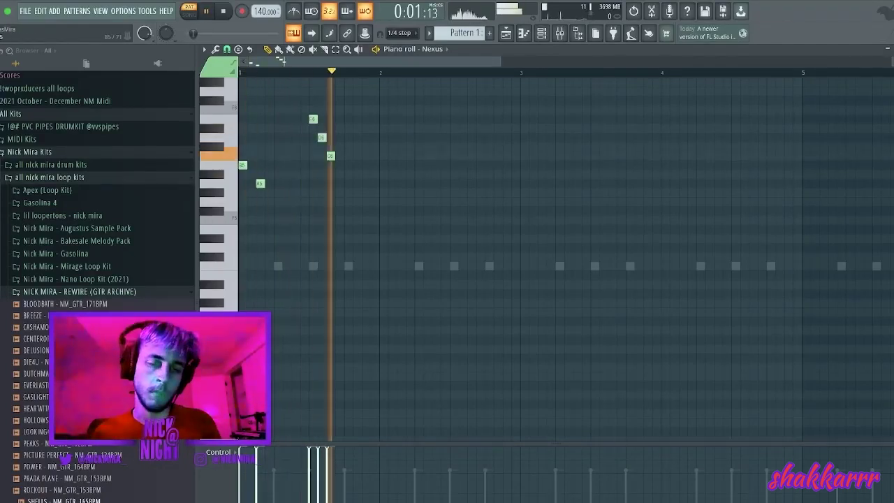
Finish bar 1 of the Nexus melody with B and C notes and raise the whole melody by one octave.
{"action": "key", "text": "ctrl+Up"}
{"action": "scroll", "coordinate": [565, 160], "scroll_direction": "up", "scroll_amount": 1}
{"action": "scroll", "coordinate": [566, 258], "scroll_direction": "up", "scroll_amount": 3}
{"action": "key", "text": "space"}
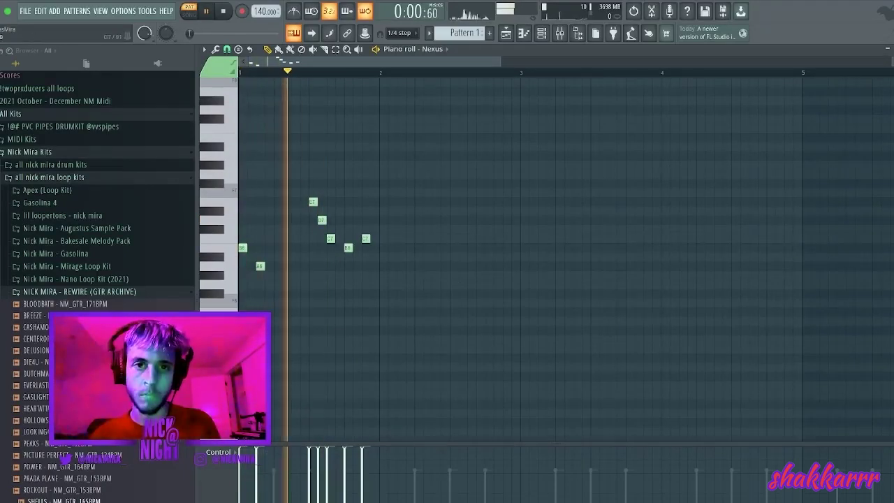
Duplicate the bar 1 melody into bar 2 and clear the note selection.
{"action": "key", "text": "ctrl+a"}
{"action": "key", "text": "ctrl+b"}
{"action": "key", "text": "ctrl+d"}
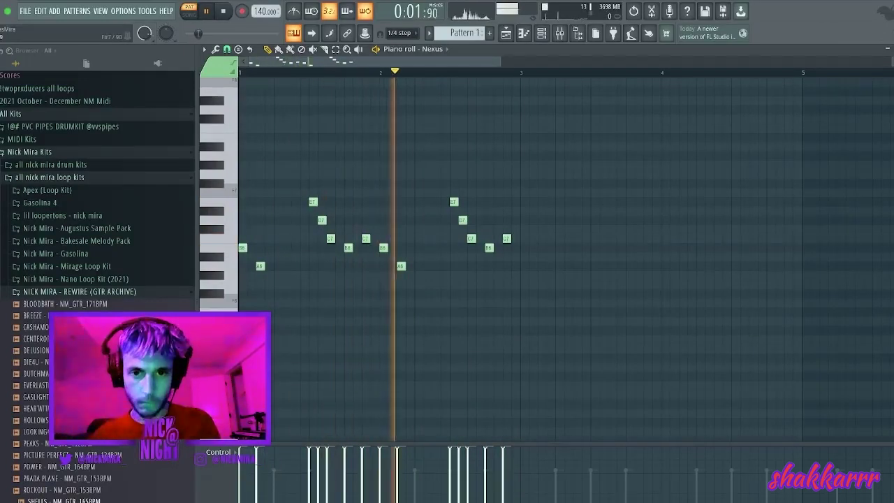
Replace the last five notes of the bar 2 copy with a D7 and an E7 near the end of the bar.
{"action": "right_click", "coordinate": [454, 202]}
{"action": "right_click", "coordinate": [463, 220]}
{"action": "right_click", "coordinate": [472, 239]}
{"action": "left_click", "coordinate": [471, 248]}
{"action": "right_click", "coordinate": [489, 248]}
{"action": "right_click", "coordinate": [507, 239]}
{"action": "key", "text": "space"}
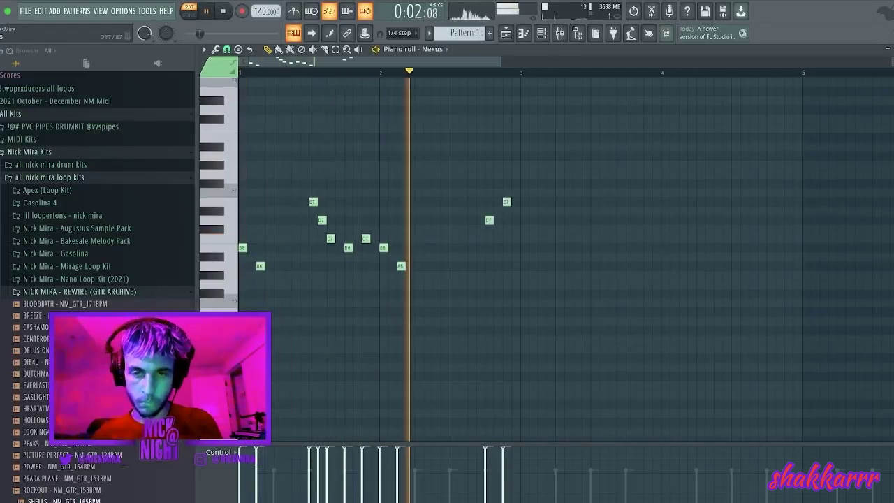
Duplicate the two-bar Nexus melody into bars 3 and 4.
{"action": "key", "text": "ctrl+a"}
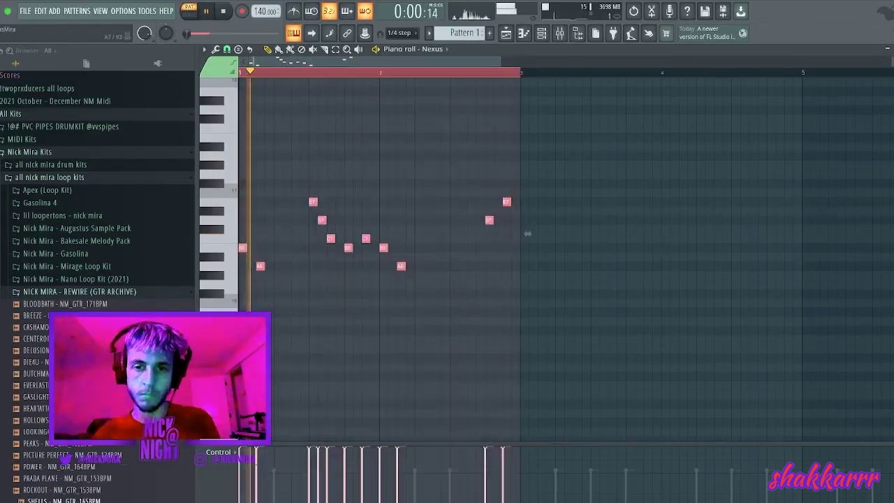
{"action": "key", "text": "ctrl+b"}
{"action": "key", "text": "ctrl+d"}
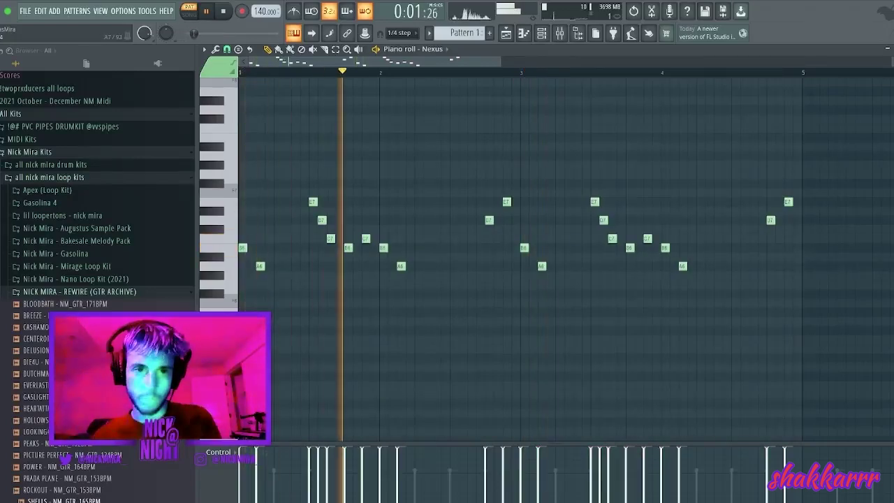
Clear the clap patterns and delete the Clap P1 and Clap P2 channels, keeping only Nexus.
{"action": "key", "text": "F7"}
{"action": "left_click_drag", "start_coordinate": [308, 95], "coordinate": [308, 78]}
{"action": "key", "text": "ctrl+x"}
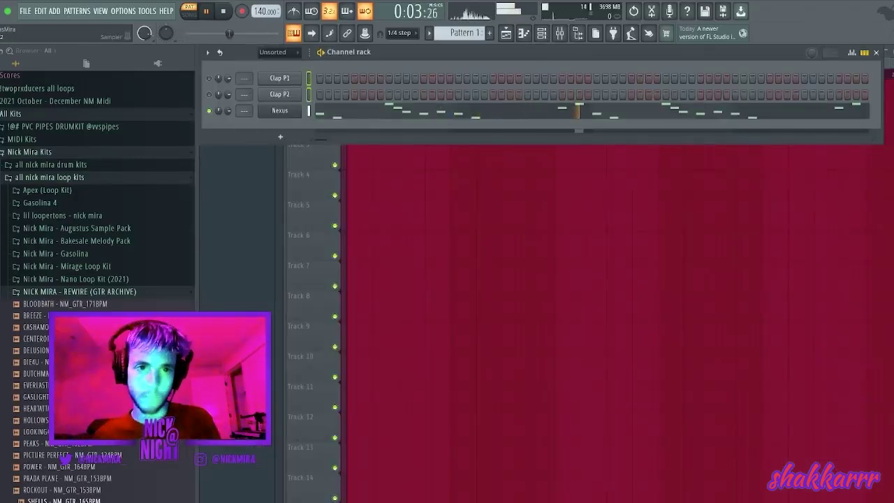
{"action": "key", "text": "alt+Delete"}
{"action": "key", "text": "alt+Delete"}
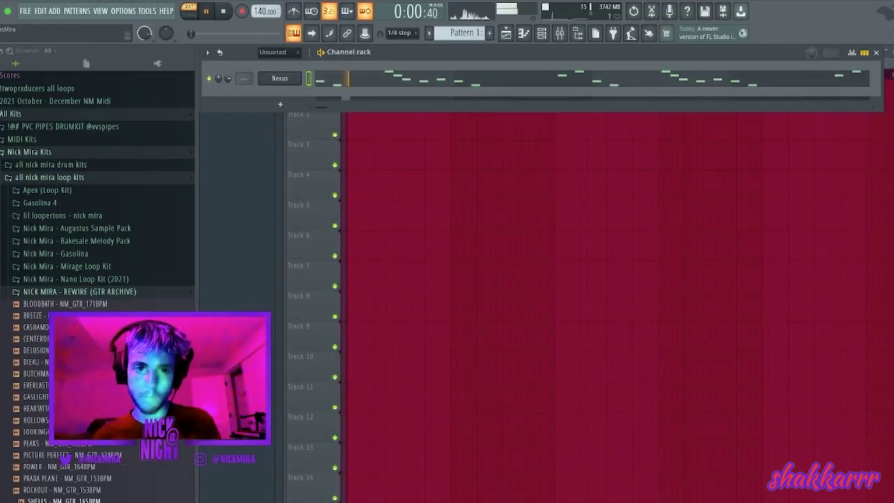
Clone the Nexus channel and start a lower part in the clone with ascending A4, C5 and E5 notes in bar 1.
{"action": "key", "text": "alt+c"}
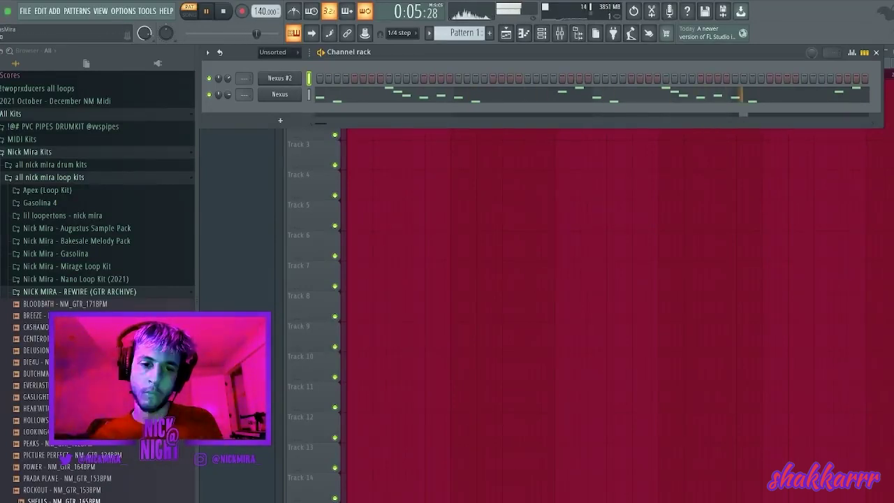
{"action": "key", "text": "F7"}
{"action": "scroll", "coordinate": [566, 259], "scroll_direction": "up", "scroll_amount": 3}
{"action": "scroll", "coordinate": [566, 258], "scroll_direction": "down", "scroll_amount": 7}
{"action": "key", "text": "n"}
{"action": "scroll", "coordinate": [243, 156], "scroll_direction": "up", "scroll_amount": 1}
{"action": "left_click", "coordinate": [243, 183]}
{"action": "key", "text": "space"}
{"action": "key", "text": "space"}
{"action": "scroll", "coordinate": [283, 161], "scroll_direction": "up", "scroll_amount": 2}
{"action": "left_click", "coordinate": [286, 156]}
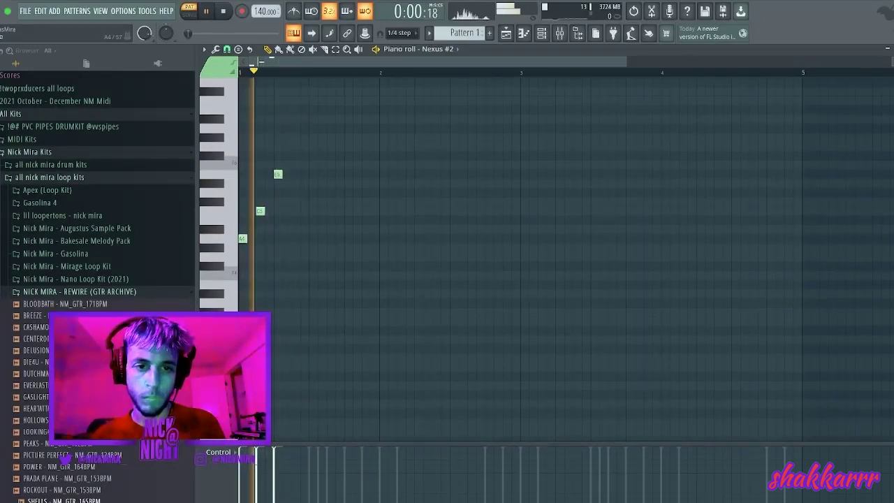
Try ascending C5, E5 and G5 notes in the second half of bar 1.
{"action": "right_click", "coordinate": [313, 257]}
{"action": "left_click", "coordinate": [311, 211]}
{"action": "left_click", "coordinate": [330, 174]}
{"action": "left_click", "coordinate": [348, 146]}
{"action": "key", "text": "space"}
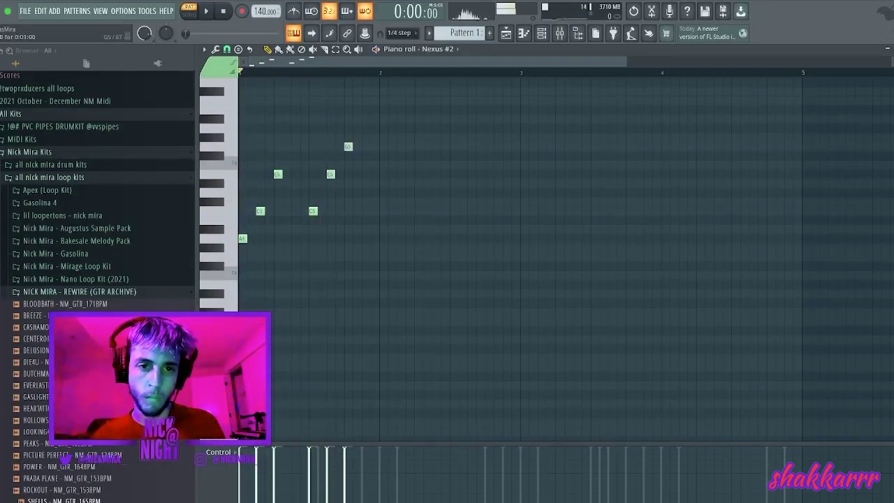
{"action": "right_click", "coordinate": [348, 147]}
{"action": "right_click", "coordinate": [330, 174]}
{"action": "right_click", "coordinate": [312, 211]}
Try ascending F4, A4 and C5 notes in the second half of bar 1.
{"action": "key", "text": "space"}
{"action": "left_click", "coordinate": [313, 257]}
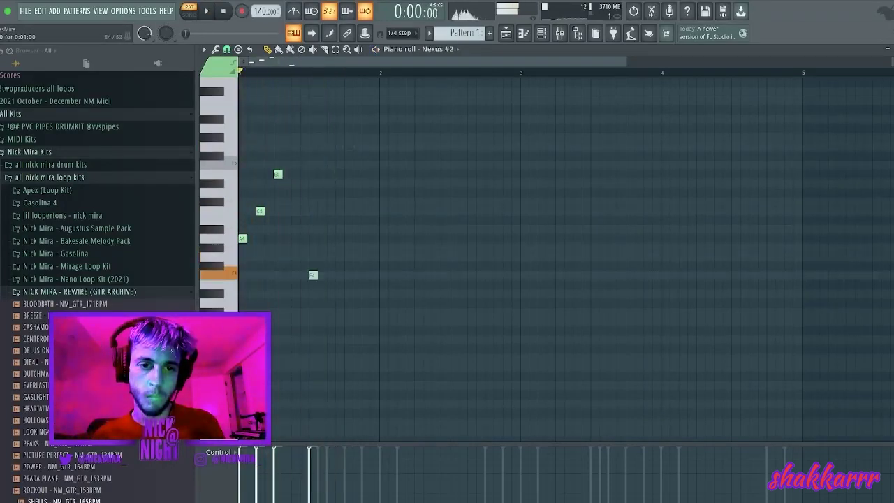
{"action": "key", "text": "space"}
{"action": "left_click_drag", "start_coordinate": [339, 211], "coordinate": [349, 211]}
{"action": "key", "text": "space"}
{"action": "key", "text": "space"}
{"action": "right_click", "coordinate": [330, 239]}
{"action": "right_click", "coordinate": [348, 211]}
{"action": "key", "text": "space"}
{"action": "key", "text": "space"}
{"action": "right_click", "coordinate": [313, 275]}
{"action": "key", "text": "space"}
Place C5 and D5 notes in the second half of bar 1 and an F4 at the start of bar 2.
{"action": "right_click", "coordinate": [313, 202]}
{"action": "left_click", "coordinate": [313, 210]}
{"action": "key", "text": "space"}
{"action": "key", "text": "space"}
{"action": "key", "text": "space"}
{"action": "left_click_drag", "start_coordinate": [339, 201], "coordinate": [349, 192]}
{"action": "key", "text": "space"}
{"action": "key", "text": "space"}
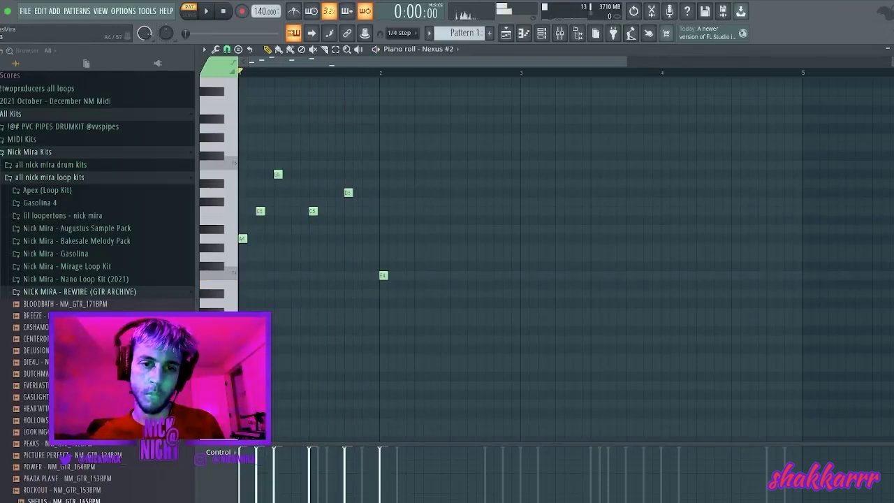
Add A4 and C5 notes after the F4 in bar 2 and raise the A4 by one octave.
{"action": "key", "text": "space"}
{"action": "left_click", "coordinate": [401, 239], "text": "ctrl"}
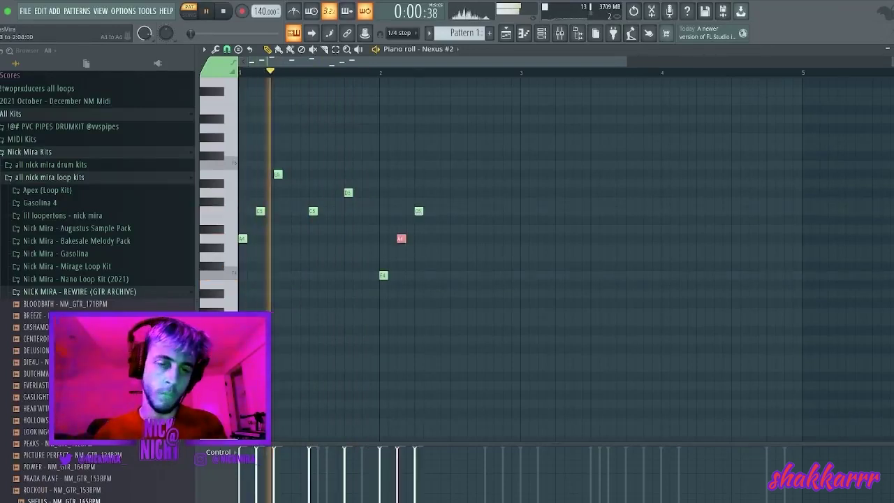
{"action": "key", "text": "ctrl+Up"}
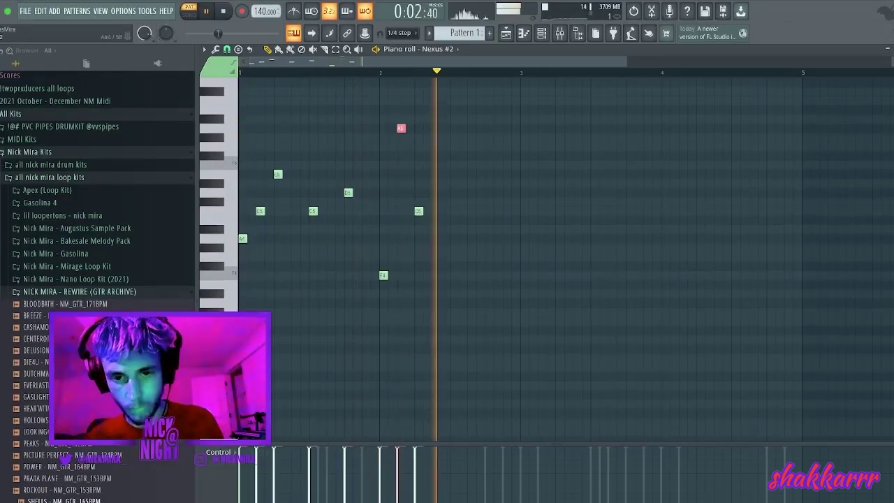
{"action": "key", "text": "space"}
{"action": "key", "text": "space"}
Add a sustained F3 bass note, 15 steps long, under the melody from the start of bar 1.
{"action": "left_click_drag", "start_coordinate": [241, 165], "coordinate": [367, 246]}
{"action": "left_click", "coordinate": [369, 206], "text": "ctrl"}
{"action": "key", "text": "space"}
{"action": "key", "text": "space"}
{"action": "key", "text": "space"}
{"action": "left_click", "coordinate": [243, 275]}
{"action": "key", "text": "space"}
{"action": "left_click_drag", "start_coordinate": [246, 275], "coordinate": [369, 275]}
{"action": "key", "text": "space"}
{"action": "key", "text": "space"}
{"action": "left_click", "coordinate": [367, 275], "text": "ctrl"}
{"action": "key", "text": "ctrl+Down"}
{"action": "key", "text": "space"}
{"action": "key", "text": "space"}
{"action": "key", "text": "ctrl+d"}
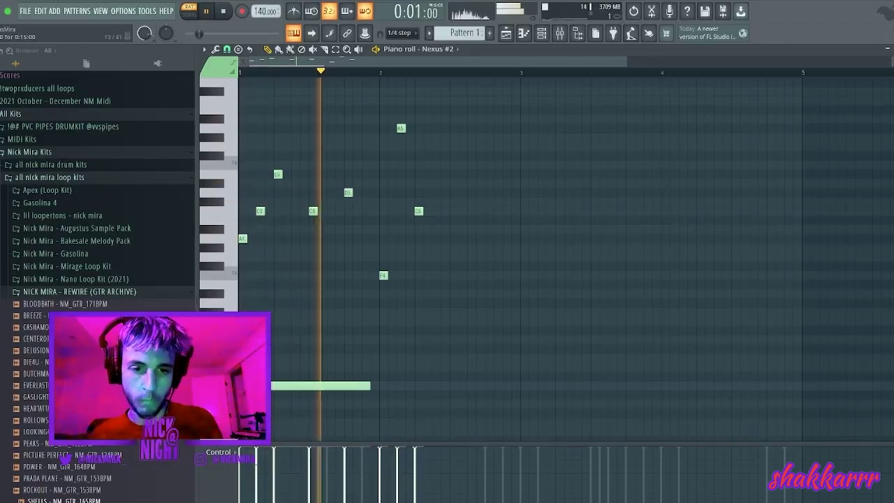
Shorten the F3 bass note to 12 steps and add an equally long A3 bass note directly after it.
{"action": "left_click_drag", "start_coordinate": [368, 386], "coordinate": [342, 386]}
{"action": "key", "text": "space"}
{"action": "key", "text": "space"}
{"action": "left_click", "coordinate": [346, 340]}
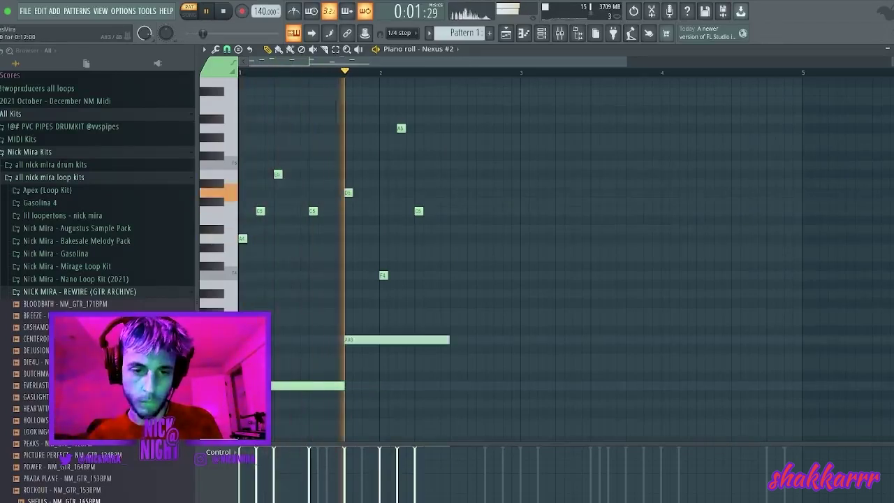
{"action": "left_click_drag", "start_coordinate": [346, 339], "coordinate": [346, 349]}
{"action": "key", "text": "space"}
{"action": "key", "text": "space"}
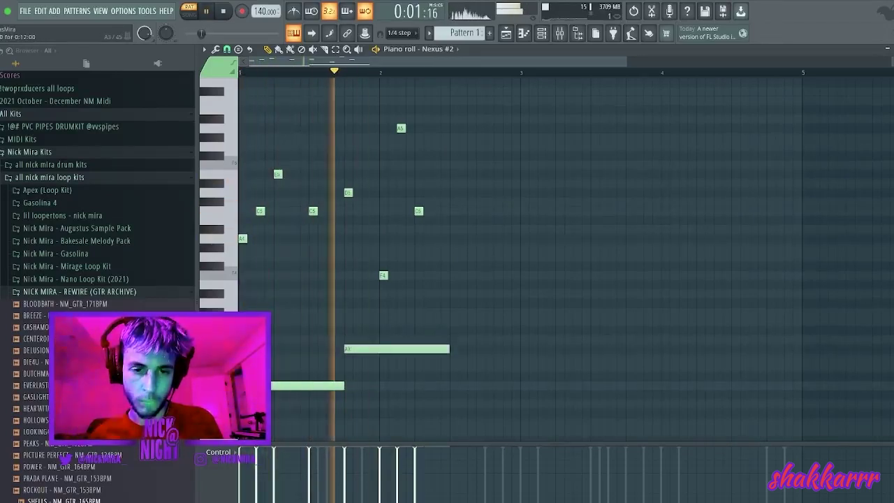
Delete the F4 at the start of bar 2 and shift the A3 bass note so it ends with bar 2.
{"action": "key", "text": "space"}
{"action": "right_click", "coordinate": [383, 275]}
{"action": "key", "text": "space"}
{"action": "left_click_drag", "start_coordinate": [381, 349], "coordinate": [452, 349]}
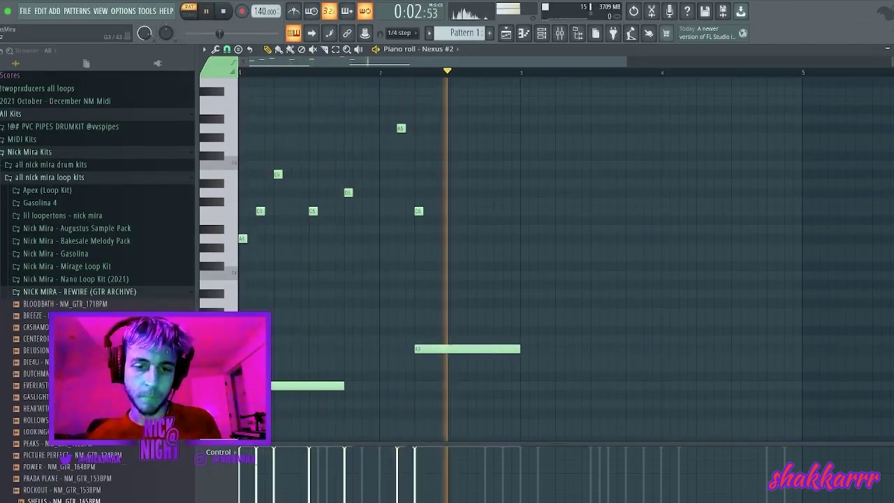
Raise the first bass note to A3 and play the pattern back.
{"action": "left_click_drag", "start_coordinate": [307, 386], "coordinate": [307, 349]}
{"action": "key", "text": "space"}
{"action": "key", "text": "space"}
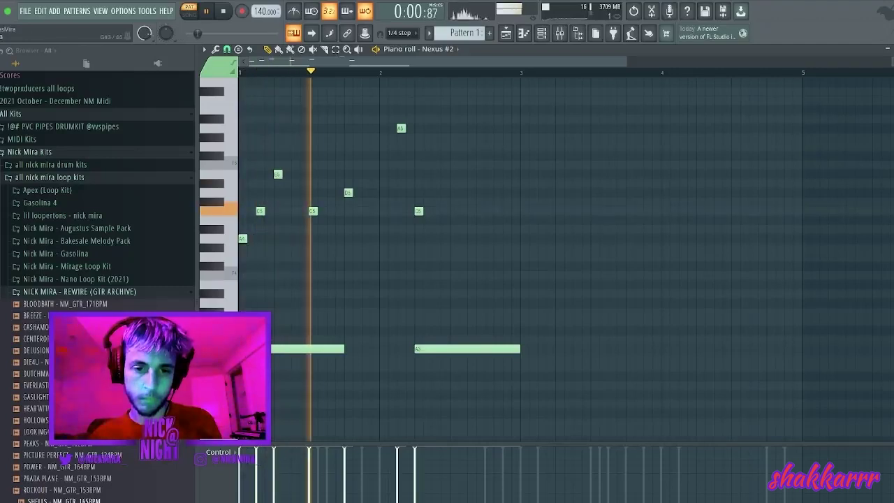
{"action": "mouse_move", "coordinate": [454, 349]}
{"action": "left_mouse_down"}
{"action": "mouse_move", "coordinate": [454, 368]}
{"action": "mouse_move", "coordinate": [454, 349]}
{"action": "left_mouse_up"}
{"action": "key", "text": "space"}
{"action": "key", "text": "space"}
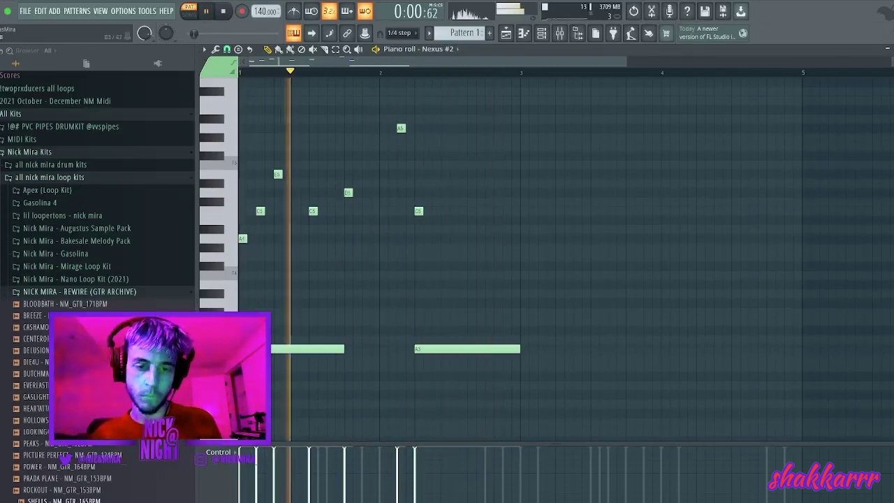
Duplicate the two-bar Nexus #2 part into bars 3 and 4.
{"action": "mouse_move", "coordinate": [454, 348]}
{"action": "left_mouse_down"}
{"action": "mouse_move", "coordinate": [453, 386]}
{"action": "mouse_move", "coordinate": [454, 348]}
{"action": "left_mouse_up"}
{"action": "key", "text": "ctrl+b"}
{"action": "key", "text": "ctrl+d"}
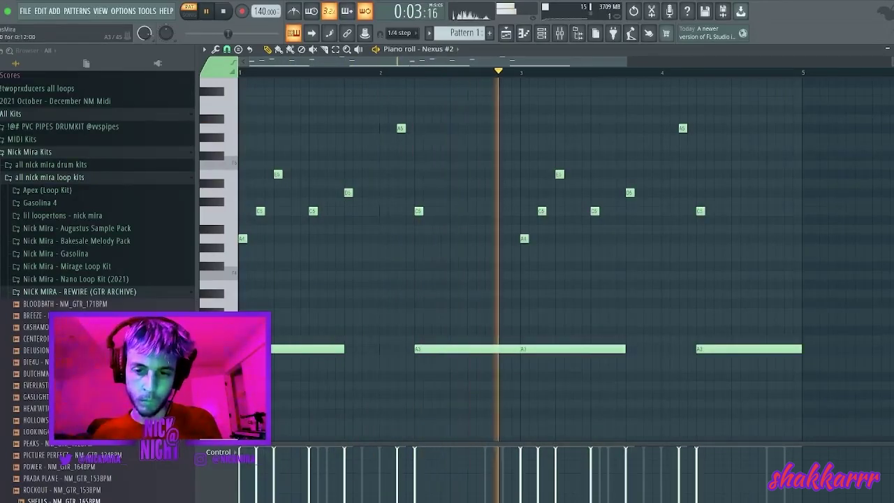
Turn the last bass note in bar 4 into consecutive F3 and G3 notes, each six steps long.
{"action": "left_click_drag", "start_coordinate": [740, 349], "coordinate": [740, 377]}
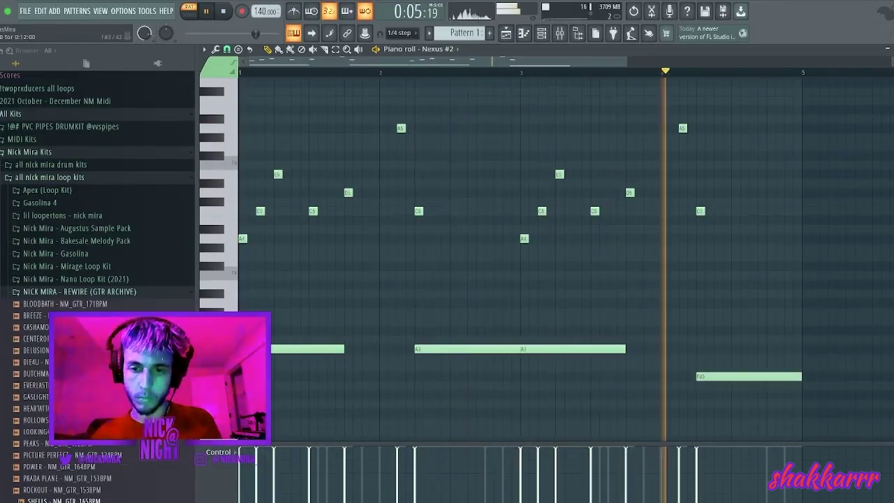
{"action": "left_click", "coordinate": [751, 358]}
{"action": "left_click_drag", "start_coordinate": [740, 376], "coordinate": [797, 398]}
{"action": "left_click_drag", "start_coordinate": [854, 368], "coordinate": [802, 368]}
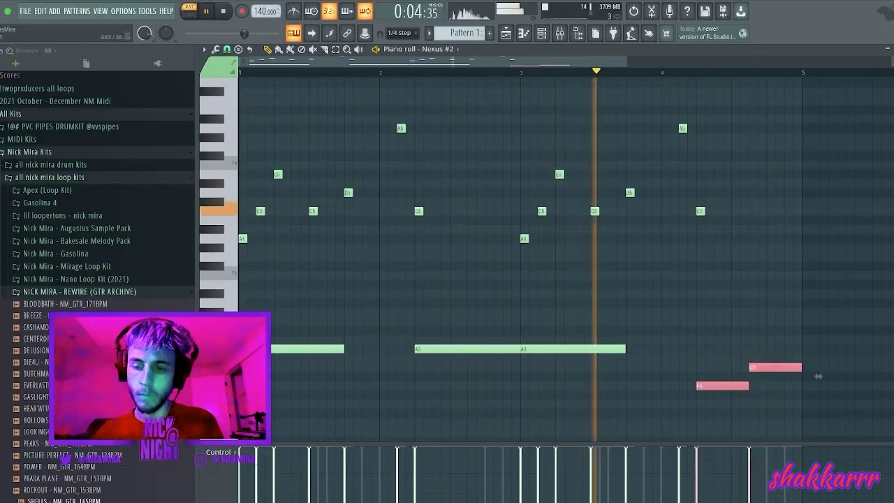
Copy the F3 and G3 notes upward to layer C4 and D4 above them.
{"action": "left_click_drag", "start_coordinate": [818, 376], "coordinate": [818, 322]}
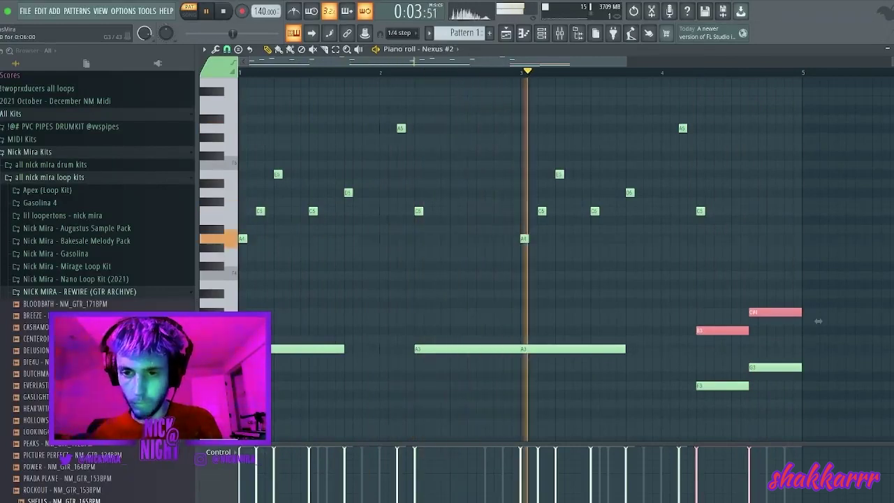
{"action": "left_click_drag", "start_coordinate": [818, 321], "coordinate": [818, 311]}
{"action": "left_click", "coordinate": [818, 312], "text": "ctrl"}
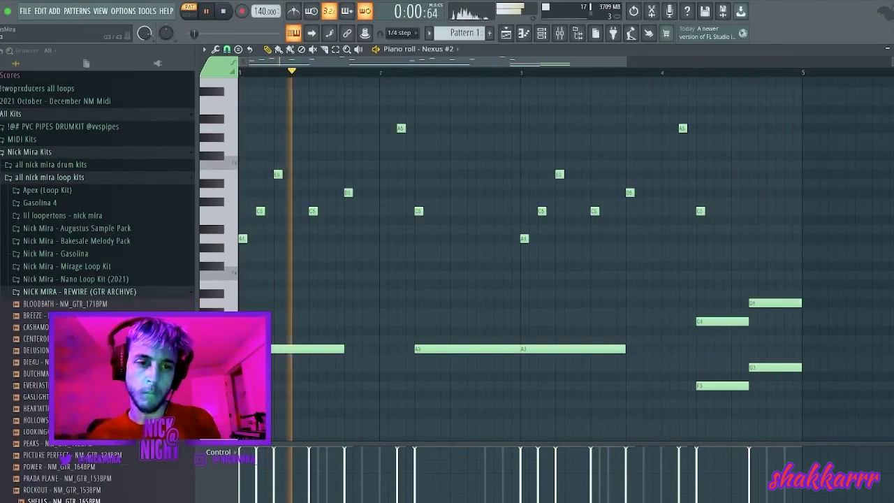
Add an E4 above the first A3 bass note and repeat the pair directly after it.
{"action": "key", "text": "space"}
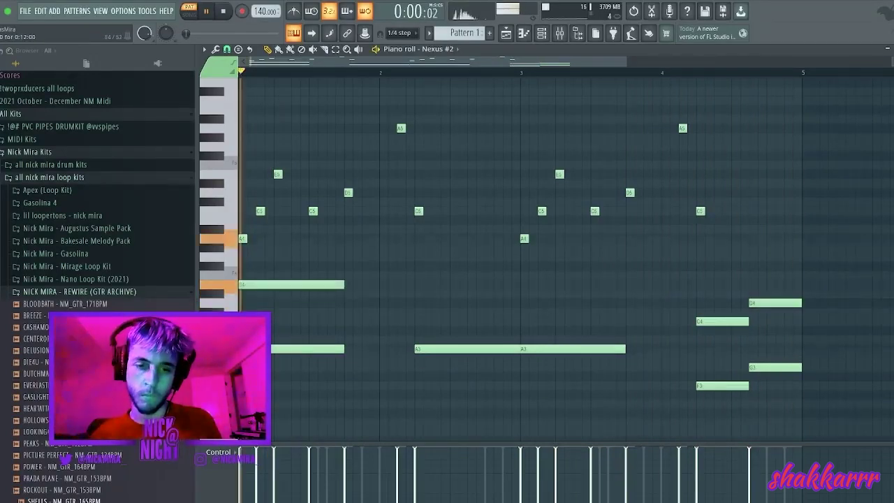
{"action": "key", "text": "space"}
{"action": "key", "text": "space"}
{"action": "key", "text": "ctrl+b"}
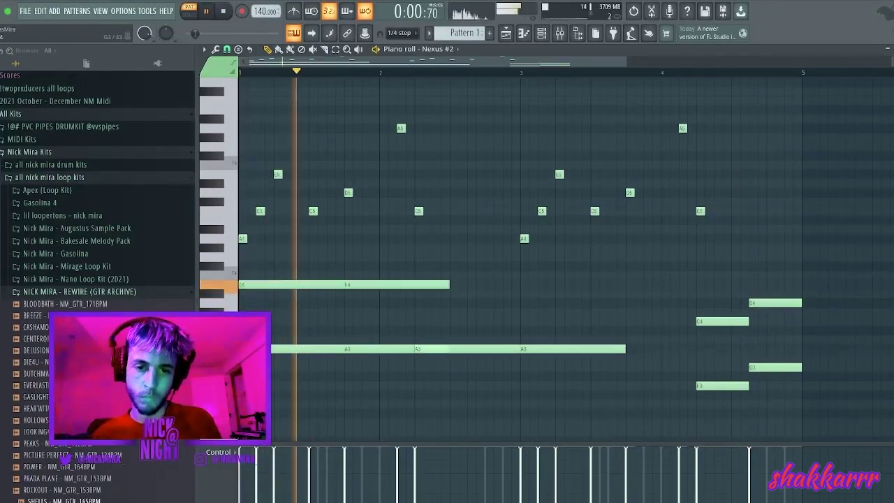
Delete the old A3 bass note that ends bar 2.
{"action": "right_click", "coordinate": [482, 348]}
{"action": "left_click_drag", "start_coordinate": [466, 363], "coordinate": [412, 275], "text": "ctrl"}
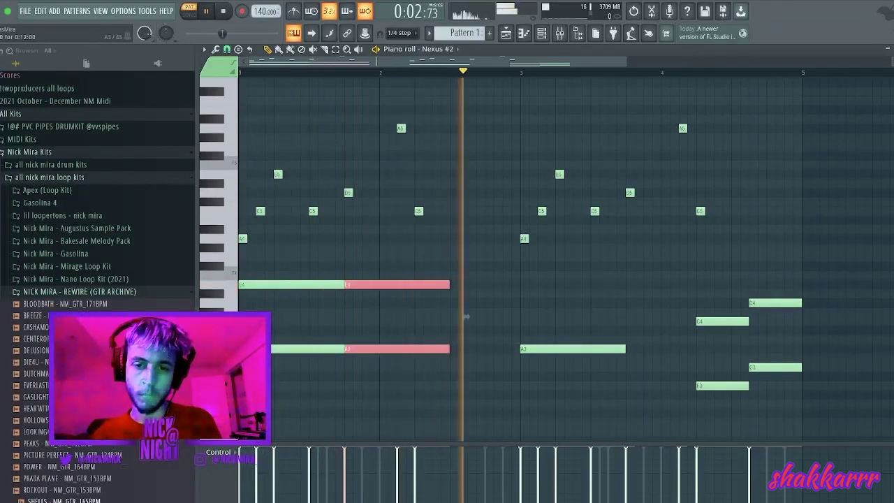
{"action": "left_click", "coordinate": [466, 317], "text": "ctrl"}
Adjust the timing and length of the F3/C4 and G3/D4 chords in bar 4.
{"action": "left_click_drag", "start_coordinate": [706, 324], "coordinate": [670, 394], "text": "ctrl"}
{"action": "key", "text": "space"}
{"action": "left_click_drag", "start_coordinate": [712, 363], "coordinate": [747, 354]}
{"action": "key", "text": "space"}
{"action": "left_click_drag", "start_coordinate": [767, 387], "coordinate": [791, 303], "text": "ctrl"}
{"action": "left_click_drag", "start_coordinate": [809, 335], "coordinate": [818, 336]}
{"action": "left_click", "coordinate": [818, 335], "text": "ctrl"}
Add an E4 above the A3 in bar 3 and make the F3/C4 and G3/D4 chords fill the space up to bar 5.
{"action": "left_click", "coordinate": [525, 284]}
{"action": "left_click_drag", "start_coordinate": [589, 284], "coordinate": [624, 284]}
{"action": "left_click_drag", "start_coordinate": [719, 303], "coordinate": [718, 434], "text": "ctrl"}
{"action": "left_click_drag", "start_coordinate": [748, 352], "coordinate": [713, 353]}
{"action": "left_click_drag", "start_coordinate": [774, 407], "coordinate": [776, 294], "text": "ctrl"}
{"action": "mouse_move", "coordinate": [810, 334]}
{"action": "left_mouse_down"}
{"action": "mouse_move", "coordinate": [775, 334]}
{"action": "mouse_move", "coordinate": [818, 334]}
{"action": "left_mouse_up"}
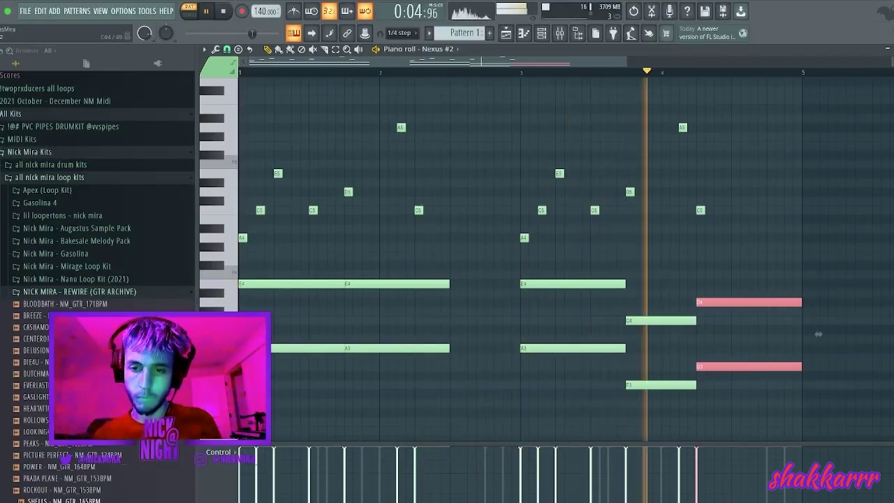
Lengthen the short upper melody notes in bars 1 to 4 so each one sustains until the next.
{"action": "left_click_drag", "start_coordinate": [778, 252], "coordinate": [241, 79], "text": "ctrl"}
{"action": "scroll", "coordinate": [720, 184], "scroll_direction": "up", "scroll_amount": 1}
{"action": "left_click_drag", "start_coordinate": [721, 212], "coordinate": [730, 212]}
{"action": "left_click", "coordinate": [730, 212], "text": "ctrl"}
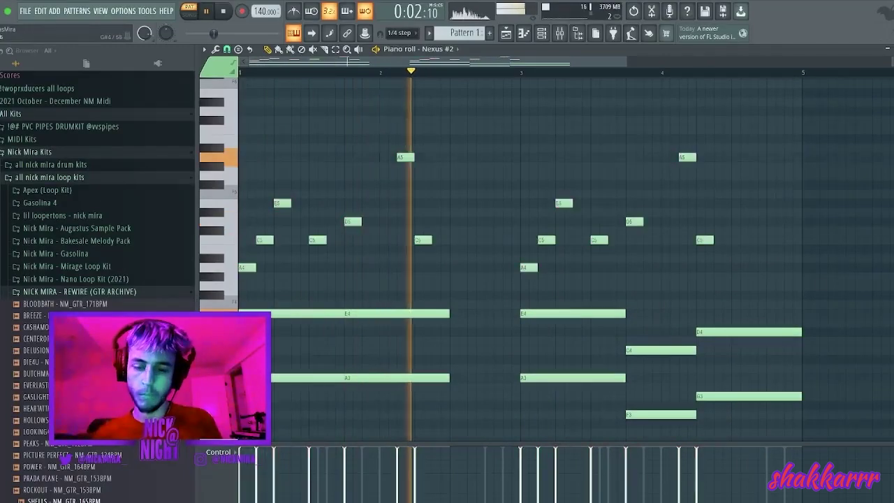
{"action": "left_click_drag", "start_coordinate": [826, 291], "coordinate": [239, 63], "text": "ctrl"}
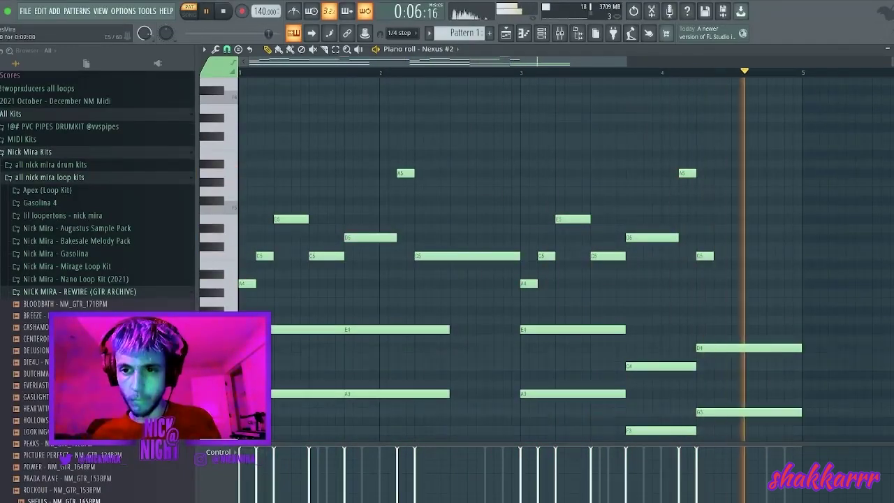
Add a B4 at the end of bar 4 and stretch the preceding C5 up to its start.
{"action": "left_click", "coordinate": [773, 264]}
{"action": "left_click_drag", "start_coordinate": [690, 270], "coordinate": [817, 260]}
{"action": "left_click", "coordinate": [817, 260], "text": "ctrl"}
{"action": "left_click_drag", "start_coordinate": [730, 256], "coordinate": [764, 256]}
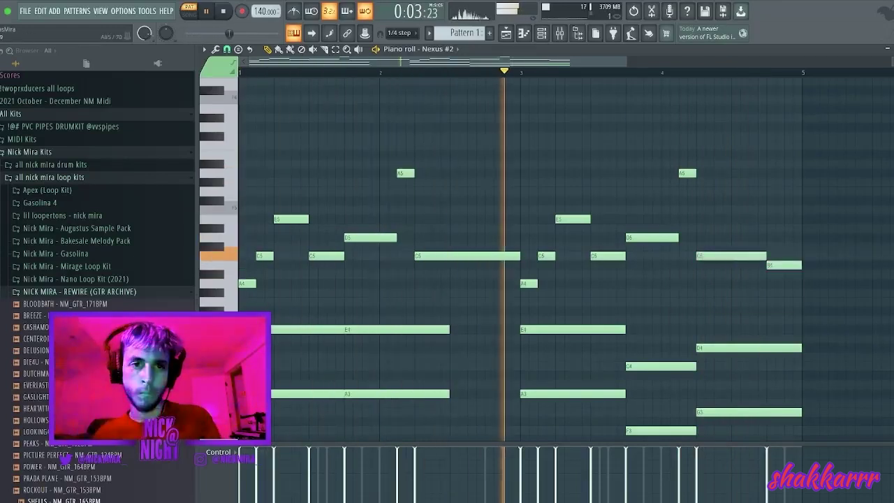
Route Nexus #2 and Nexus to mixer tracks 1 and 2, and load HalfTime in slot 3 of the Nexus track.
{"action": "key", "text": "F7"}
{"action": "left_click", "coordinate": [475, 94]}
{"action": "key", "text": "F7"}
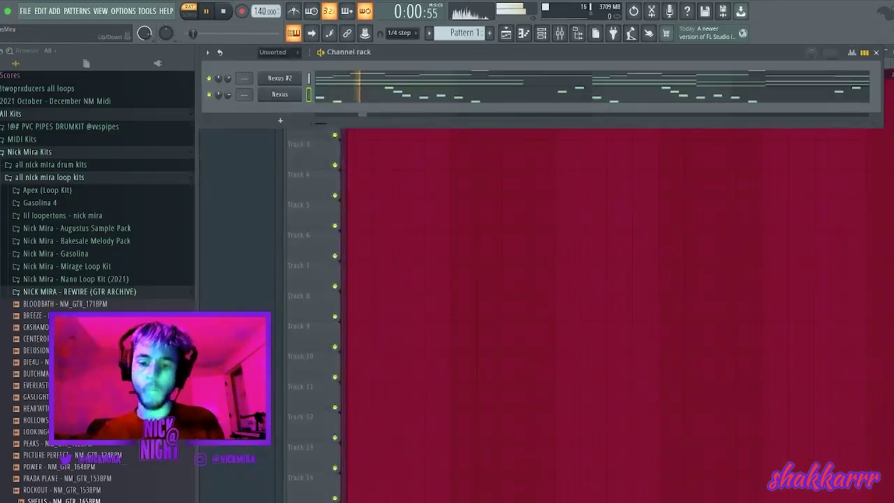
{"action": "key", "text": "F9"}
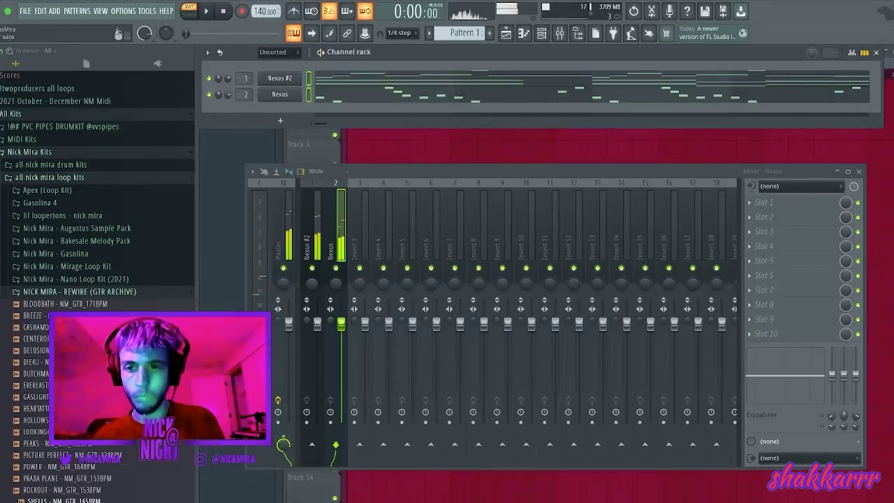
{"action": "left_click", "coordinate": [768, 231]}
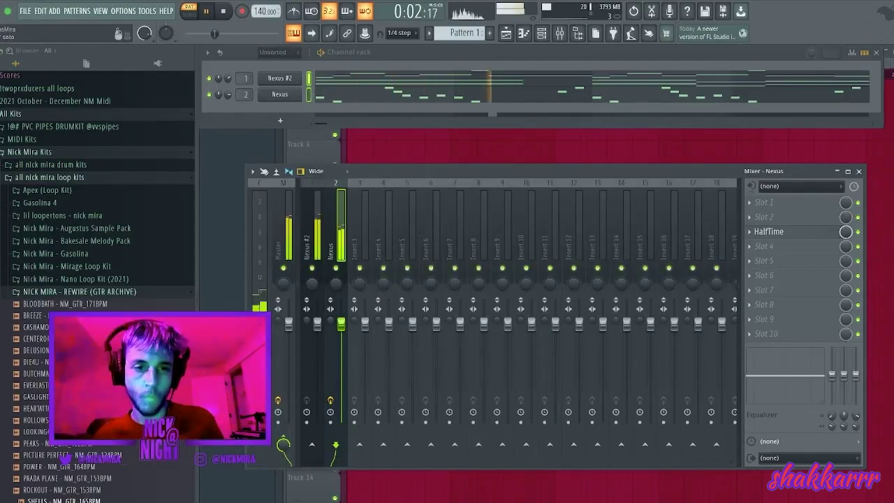
{"action": "key", "text": "F9"}
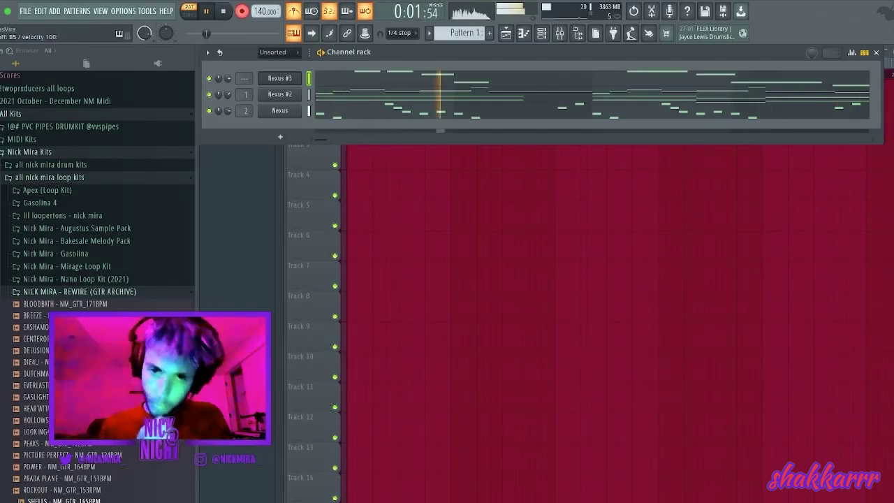
Finish recording the Nexus #3 part, play the pattern back and open the part's notes for editing.
{"action": "key", "text": "space"}
{"action": "key", "text": "space"}
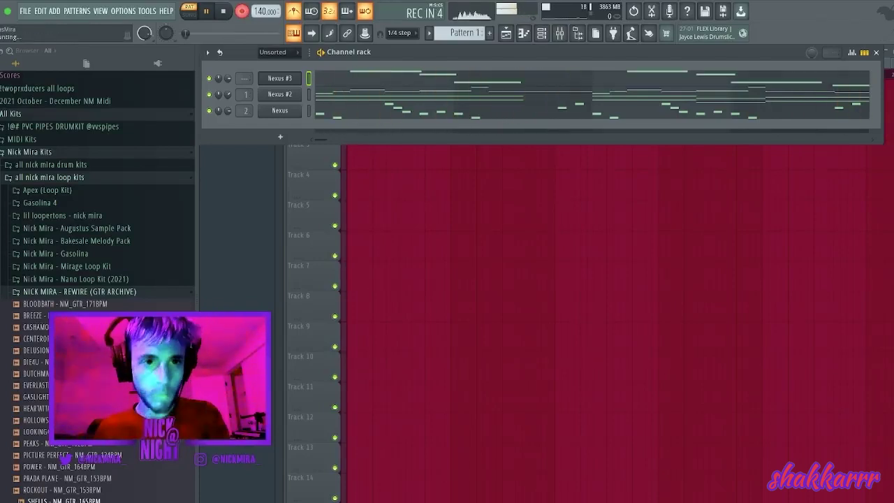
{"action": "key", "text": "F6"}
{"action": "key", "text": "space"}
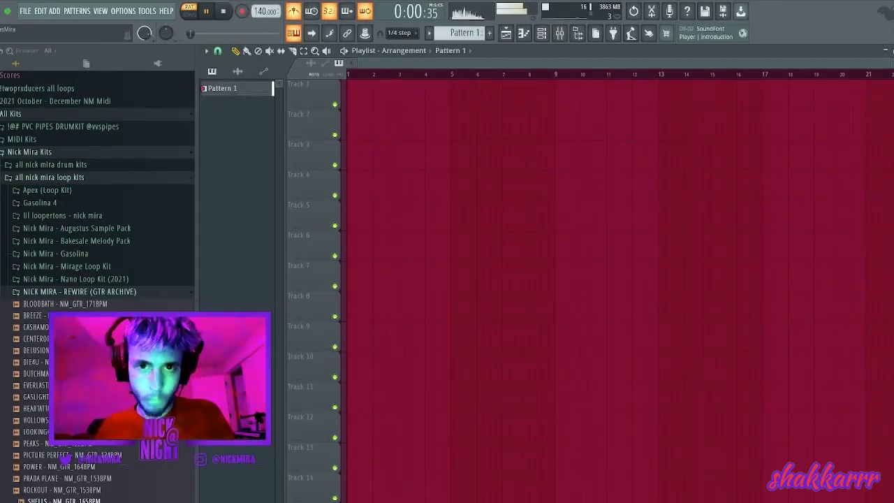
{"action": "key", "text": "F5"}
{"action": "key", "text": "F5"}
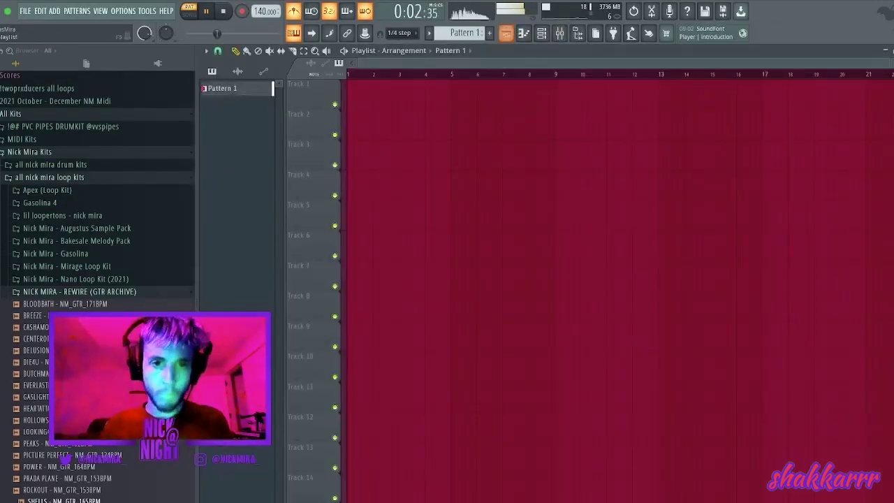
{"action": "key", "text": "F6"}
{"action": "key", "text": "F7"}
{"action": "key", "text": "space"}
{"action": "key", "text": "space"}
Slice the B5 note in bar 3 of Nexus #3 into two notes.
{"action": "key", "text": "ctrl+t"}
{"action": "key", "text": "c"}
{"action": "mouse_move", "coordinate": [452, 146]}
{"action": "left_mouse_down"}
{"action": "mouse_move", "coordinate": [452, 164]}
{"action": "mouse_move", "coordinate": [462, 164]}
{"action": "left_mouse_up"}
{"action": "key", "text": "p"}
{"action": "key", "text": "ctrl+d"}
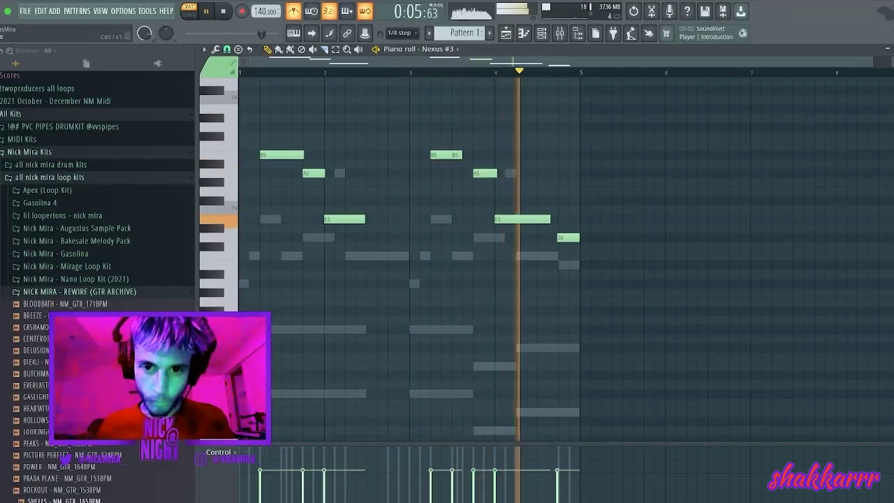
Extend the final D5 to start at the middle of bar 4 and trim the E5 before it to meet it.
{"action": "left_click_drag", "start_coordinate": [559, 238], "coordinate": [538, 238]}
{"action": "left_click_drag", "start_coordinate": [524, 188], "coordinate": [568, 260]}
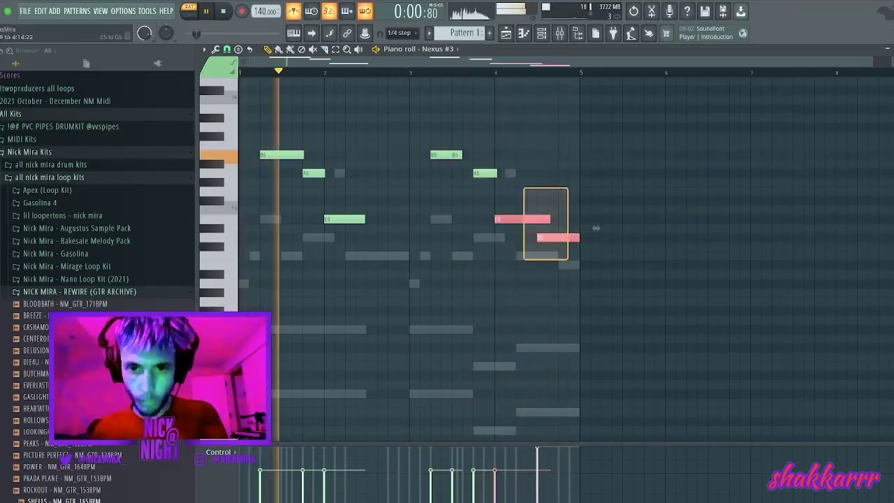
{"action": "key", "text": "shift+d"}
{"action": "key", "text": "ctrl+l"}
{"action": "key", "text": "ctrl+d"}
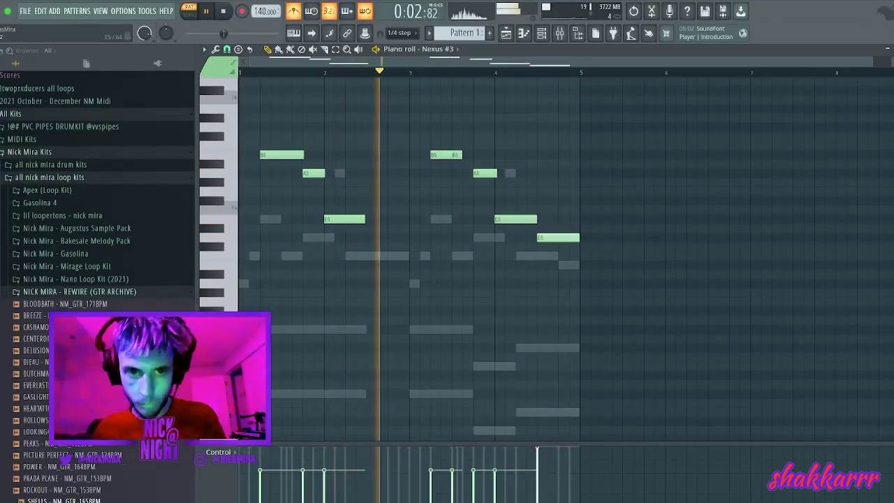
Listen through the edited Nexus #3 melody, stop playback and close its notes.
{"action": "left_click_drag", "start_coordinate": [509, 114], "coordinate": [609, 207]}
{"action": "key", "text": "ctrl+a"}
{"action": "key", "text": "ctrl+d"}
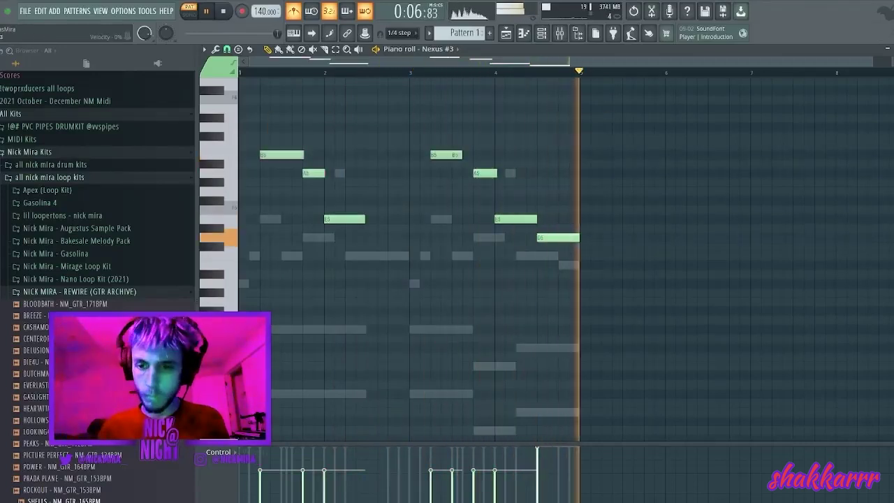
{"action": "key", "text": "space"}
{"action": "key", "text": "Escape"}
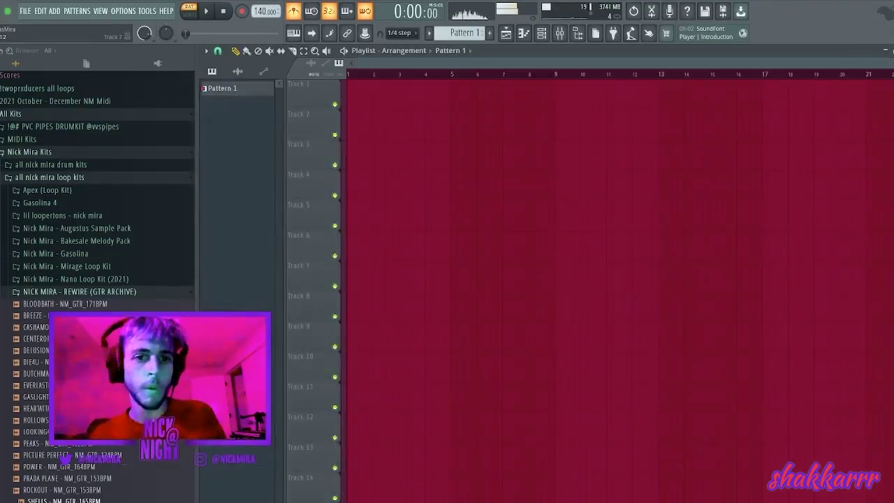
Review the Nexus #3 and Nexus #2 notes, highlighting the sustained lower chords of Nexus #2, and return to the channel rack.
{"action": "key", "text": "F7"}
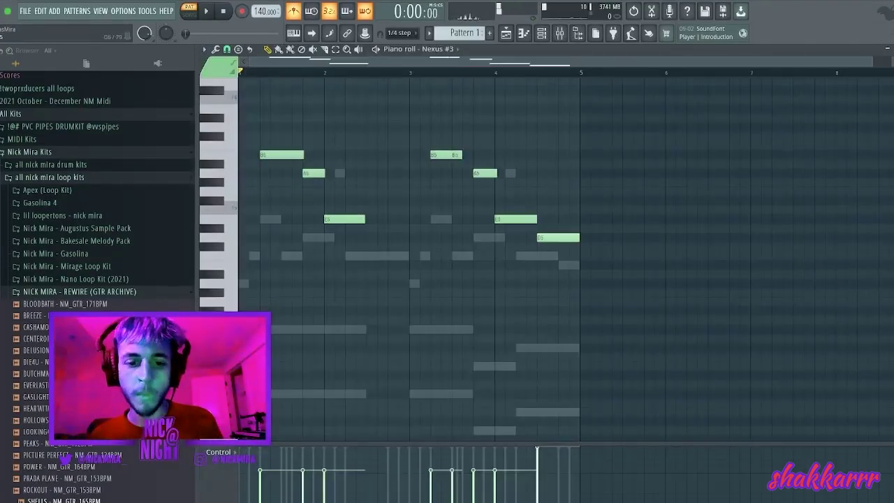
{"action": "scroll", "coordinate": [585, 72], "scroll_direction": "down", "scroll_amount": 1}
{"action": "scroll", "coordinate": [433, 219], "scroll_direction": "down", "scroll_amount": 5}
{"action": "right_click", "coordinate": [433, 228]}
{"action": "left_click_drag", "start_coordinate": [361, 86], "coordinate": [635, 287]}
{"action": "left_click", "coordinate": [587, 145], "text": "ctrl"}
{"action": "left_click_drag", "start_coordinate": [587, 142], "coordinate": [246, 278]}
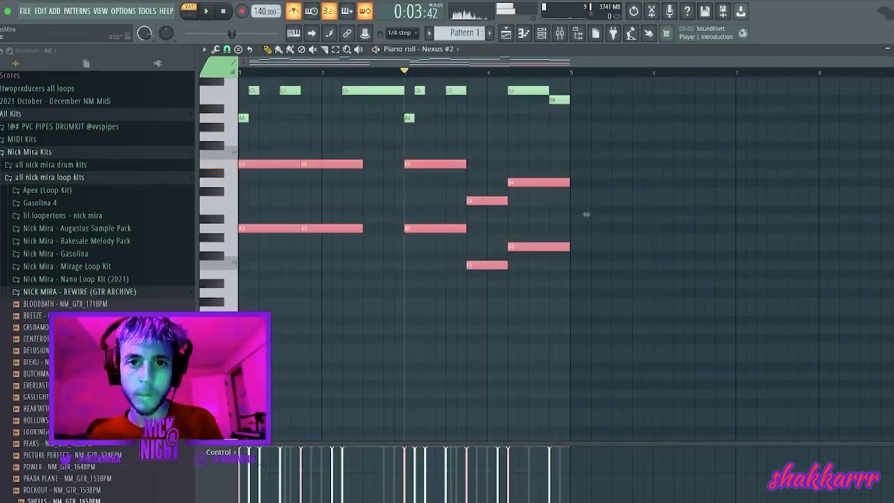
{"action": "key", "text": "Escape"}
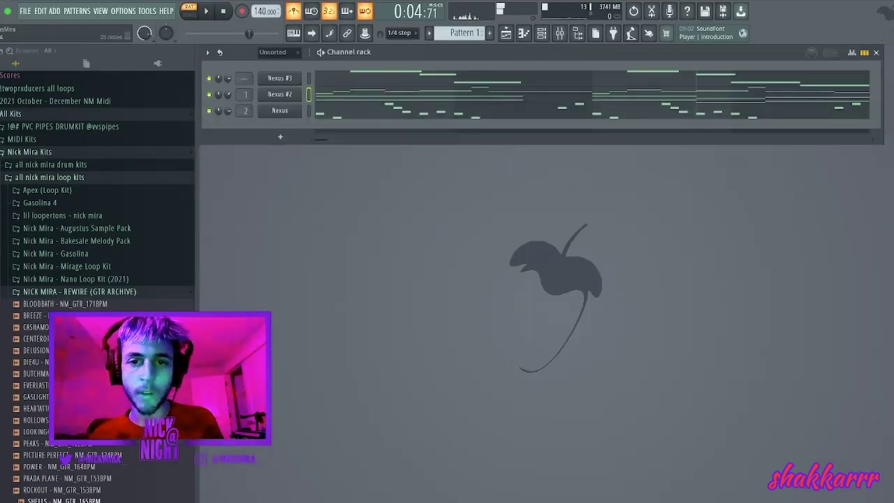
{"action": "left_click", "coordinate": [593, 95]}
{"action": "key", "text": "Escape"}
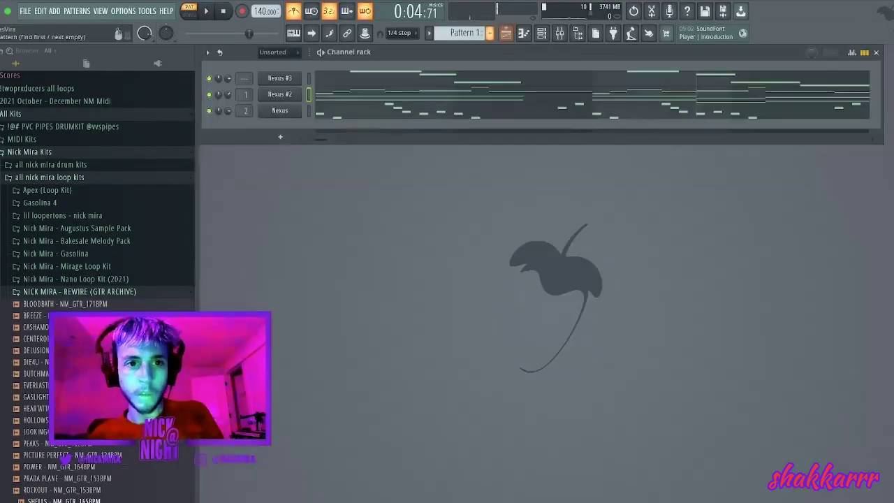
Create Pattern 2 and place a half-bar G3, A#3, D4 chord at the start of bar 1 in Nexus #2.
{"action": "left_click", "coordinate": [490, 33]}
{"action": "key", "text": "F7"}
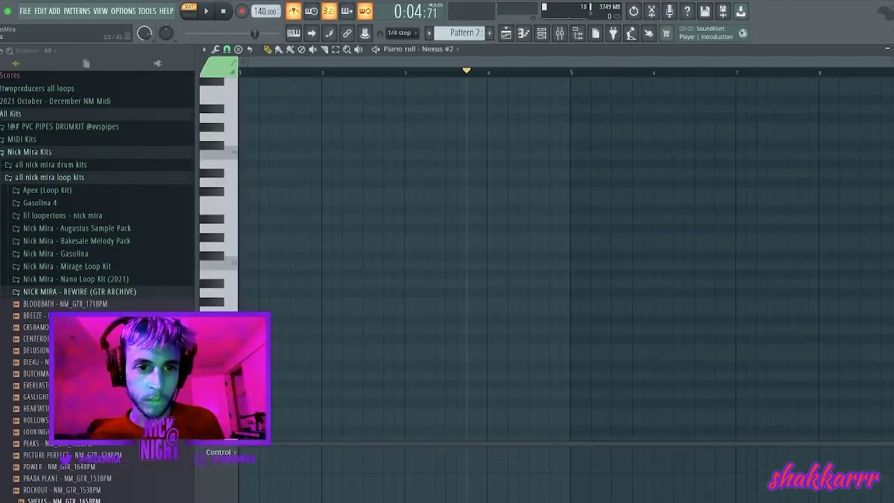
{"action": "left_click", "coordinate": [243, 246]}
{"action": "left_click", "coordinate": [245, 219]}
{"action": "left_click", "coordinate": [244, 183]}
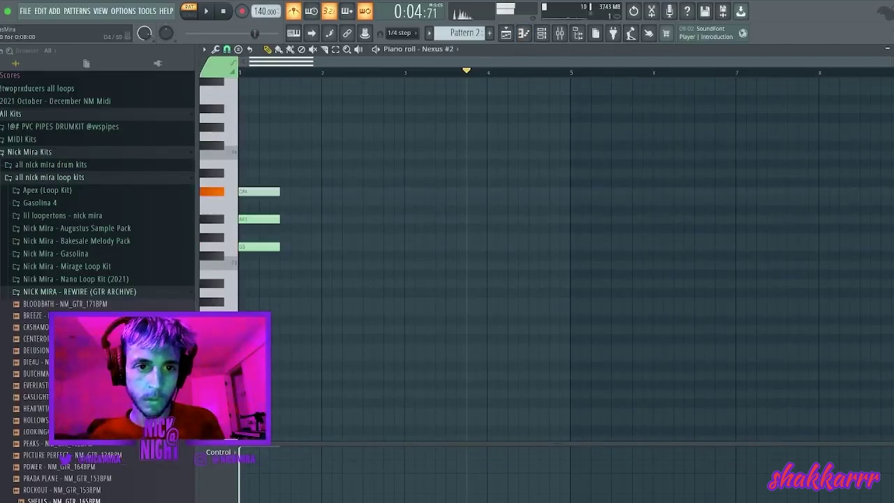
Place an A#3, D4, F4 chord in the second half of bar 1.
{"action": "left_click", "coordinate": [305, 219]}
{"action": "left_click_drag", "start_coordinate": [305, 219], "coordinate": [294, 219]}
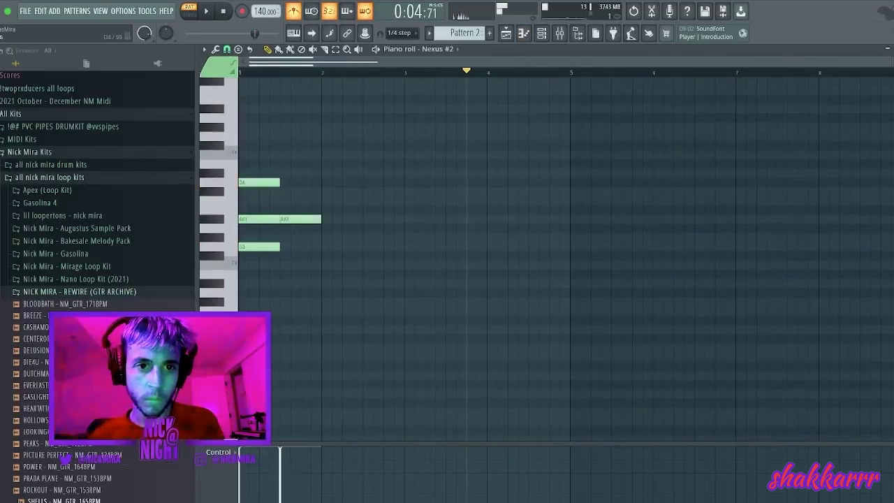
{"action": "left_click", "coordinate": [285, 182]}
{"action": "left_click", "coordinate": [285, 154]}
Fill bar 2 with an F3, A3, C4 chord followed by a D#3, G3, A#3 chord, each half a bar long.
{"action": "left_click", "coordinate": [327, 265]}
{"action": "left_click_drag", "start_coordinate": [327, 238], "coordinate": [327, 229]}
{"action": "left_click", "coordinate": [327, 200]}
{"action": "left_click", "coordinate": [368, 283]}
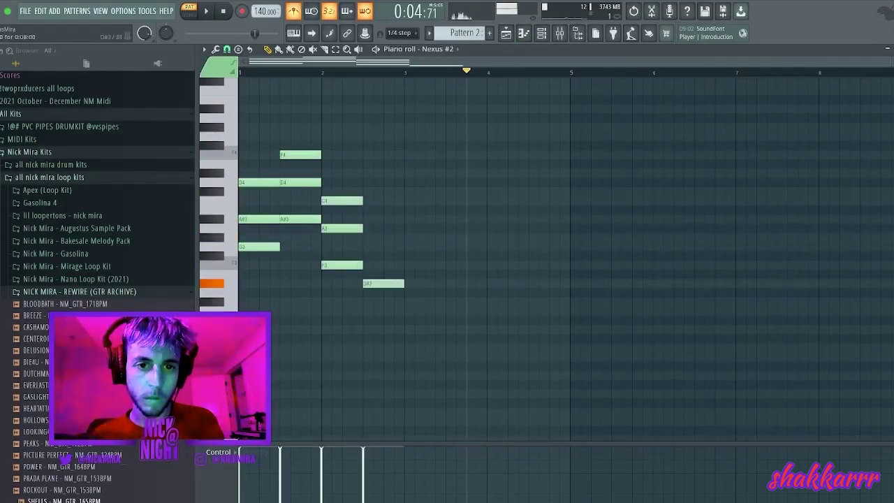
{"action": "key", "text": "space"}
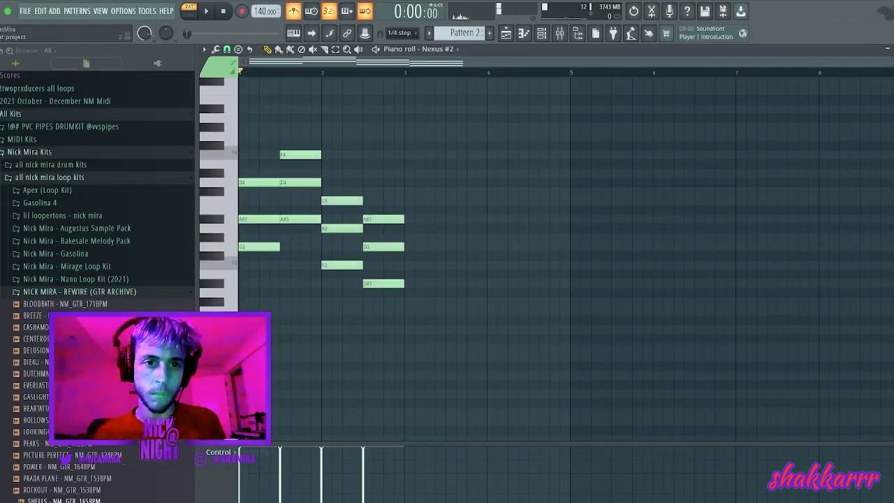
Transpose the chords up one octave and duplicate the two-bar progression until it fills eight bars.
{"action": "key", "text": "ctrl+Up"}
{"action": "key", "text": "space"}
{"action": "scroll", "coordinate": [384, 168], "scroll_direction": "up", "scroll_amount": 6}
{"action": "key", "text": "ctrl+b"}
{"action": "key", "text": "ctrl+d"}
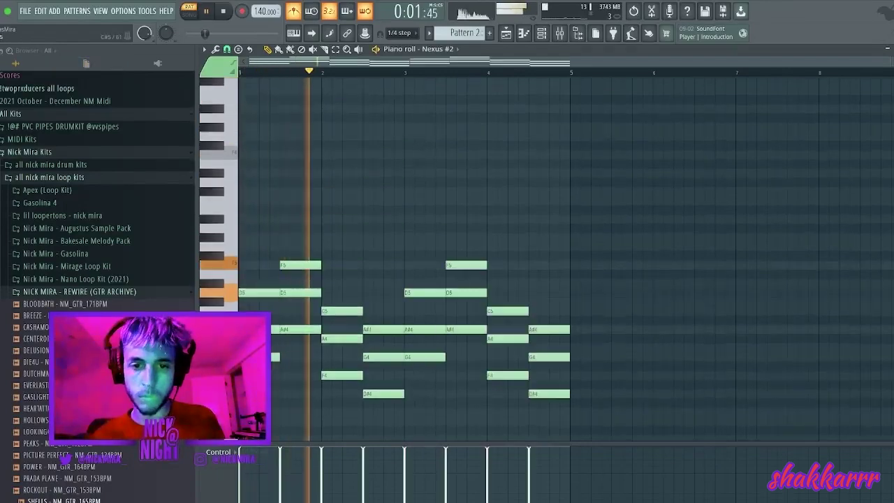
{"action": "key", "text": "ctrl+b"}
{"action": "key", "text": "ctrl+d"}
Add the "pipes - ace clap" sample from the PVC PIPES drumkit's claps folder as a new channel with a clap on step 9.
{"action": "key", "text": "Escape"}
{"action": "left_click", "coordinate": [75, 279]}
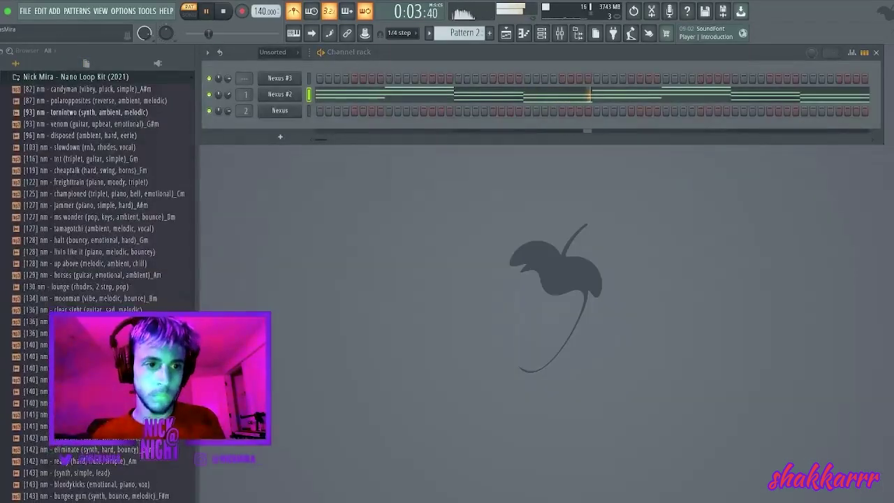
{"action": "scroll", "coordinate": [76, 279], "scroll_direction": "up", "scroll_amount": 5}
{"action": "left_click", "coordinate": [29, 237]}
{"action": "left_click", "coordinate": [22, 224]}
{"action": "left_click", "coordinate": [62, 211]}
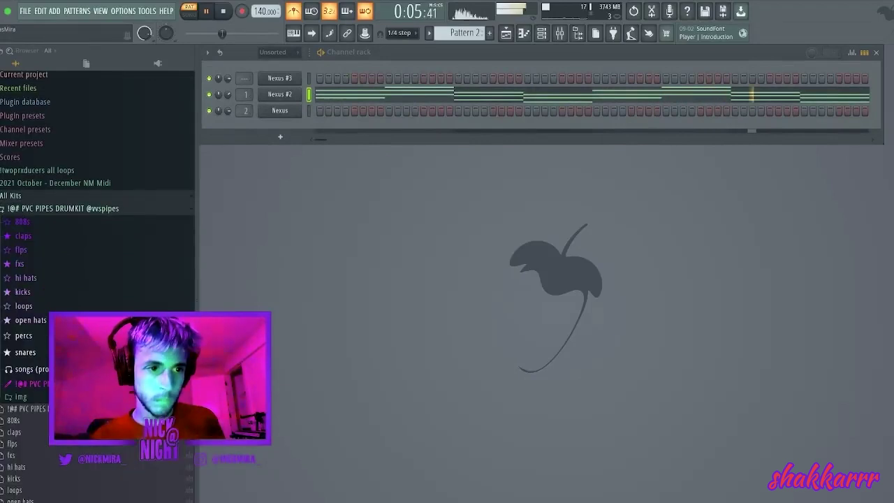
{"action": "left_click", "coordinate": [23, 236]}
{"action": "left_click", "coordinate": [41, 260]}
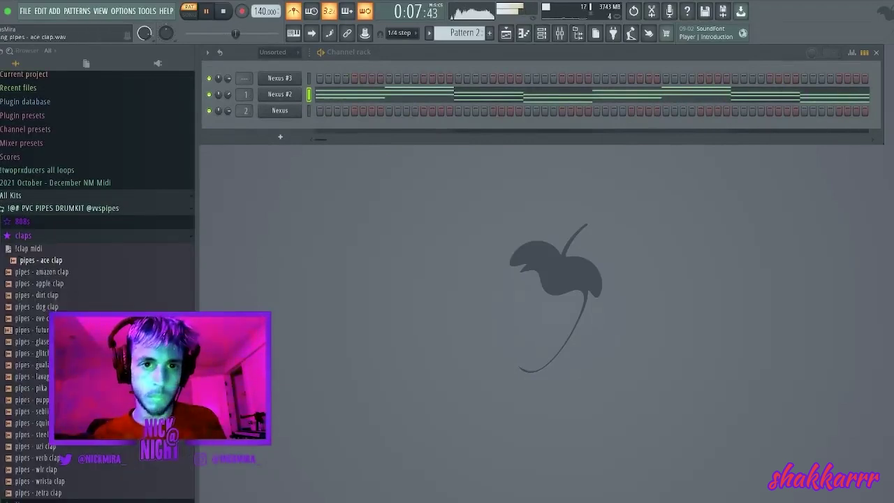
{"action": "left_click_drag", "start_coordinate": [40, 260], "coordinate": [280, 123]}
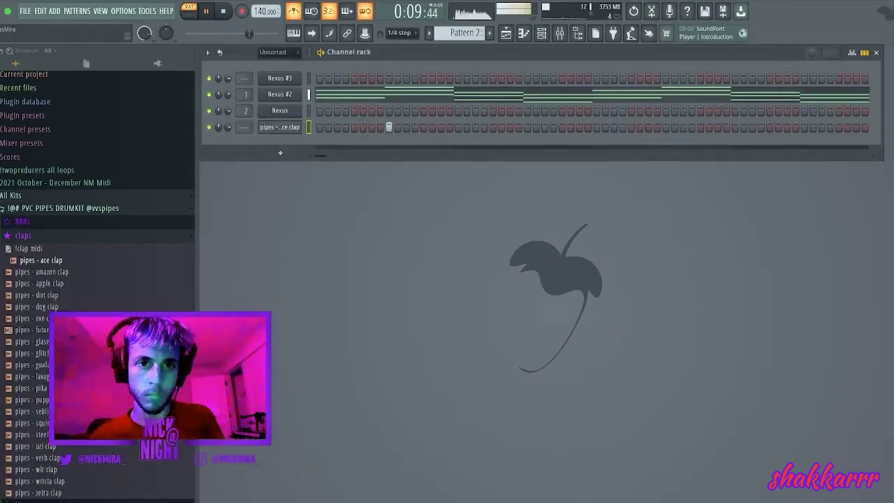
Repeat the clap in the middle of every bar across all eight bars.
{"action": "key", "text": "F7"}
{"action": "left_click_drag", "start_coordinate": [321, 73], "coordinate": [239, 73]}
{"action": "key", "text": "ctrl+b"}
{"action": "key", "text": "ctrl+b"}
{"action": "key", "text": "ctrl+b"}
{"action": "key", "text": "ctrl+b"}
{"action": "key", "text": "ctrl+b"}
{"action": "key", "text": "ctrl+b"}
{"action": "key", "text": "ctrl+b"}
{"action": "key", "text": "ctrl+d"}
Add a hi-hat sample from the drumkit's hi hats folder as a new channel and fill it every two steps.
{"action": "left_click", "coordinate": [23, 235]}
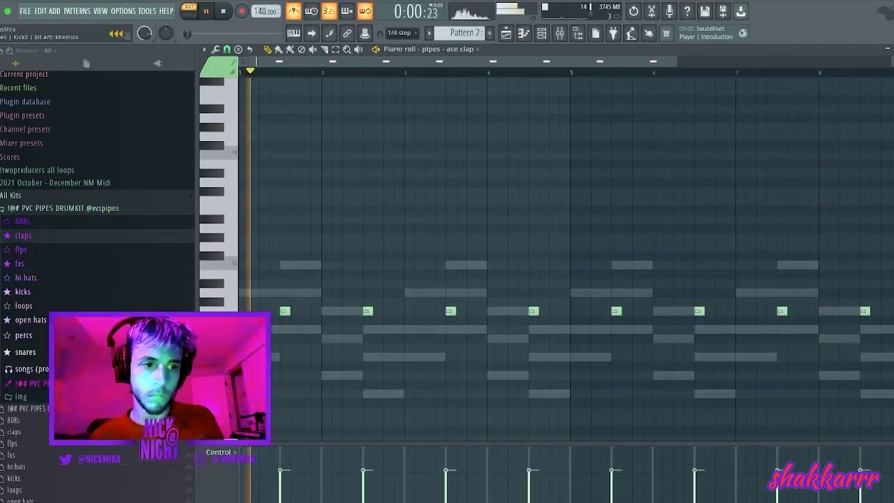
{"action": "key", "text": "F7"}
{"action": "left_click", "coordinate": [26, 277]}
{"action": "left_click_drag", "start_coordinate": [44, 302], "coordinate": [280, 149]}
{"action": "right_click", "coordinate": [280, 143]}
{"action": "left_click", "coordinate": [310, 234]}
{"action": "left_click", "coordinate": [26, 278]}
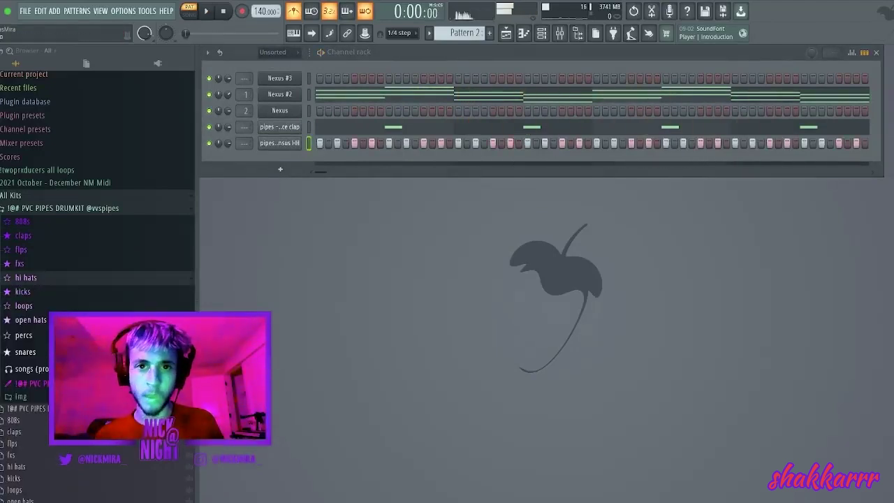
Play Pattern 1, audition samples in the drumkit's open hats folder and return to Pattern 2.
{"action": "scroll", "coordinate": [464, 33], "scroll_direction": "up", "scroll_amount": 1}
{"action": "key", "text": "space"}
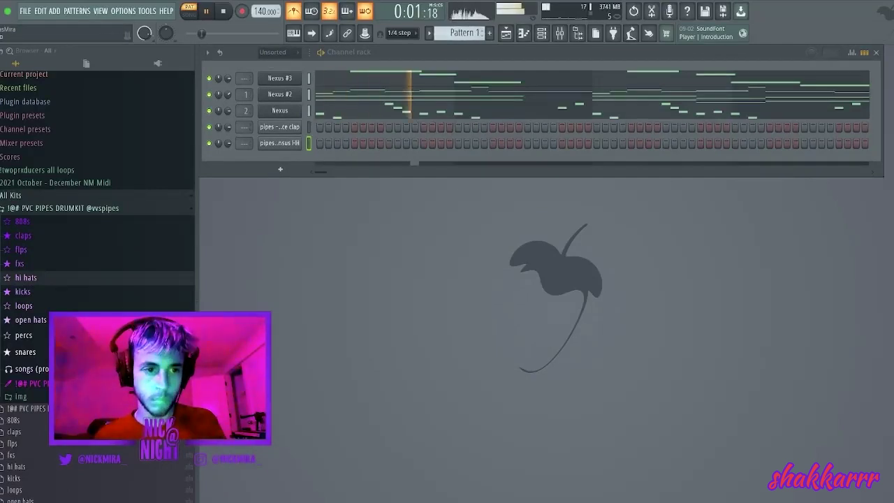
{"action": "left_click", "coordinate": [28, 319]}
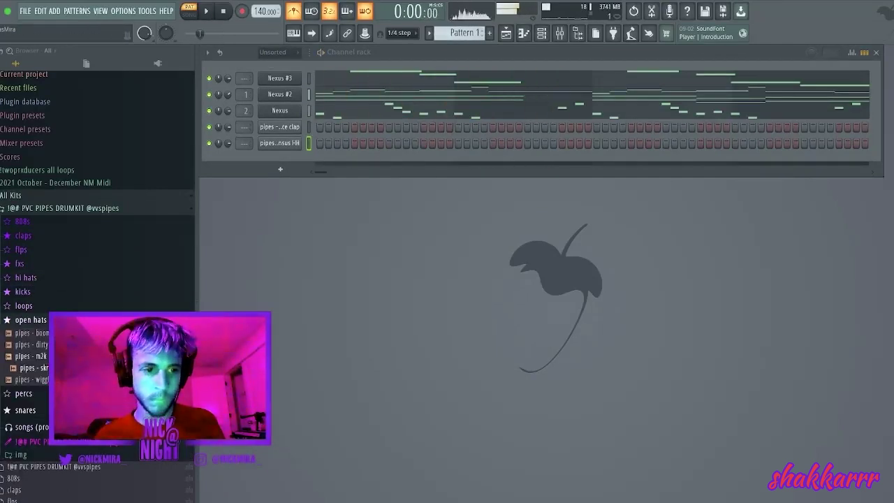
{"action": "key", "text": "space"}
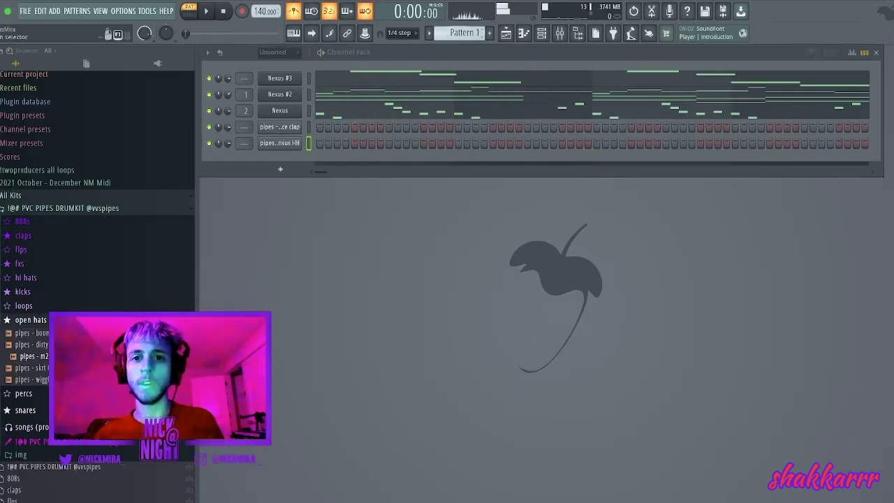
{"action": "scroll", "coordinate": [465, 33], "scroll_direction": "down", "scroll_amount": 1}
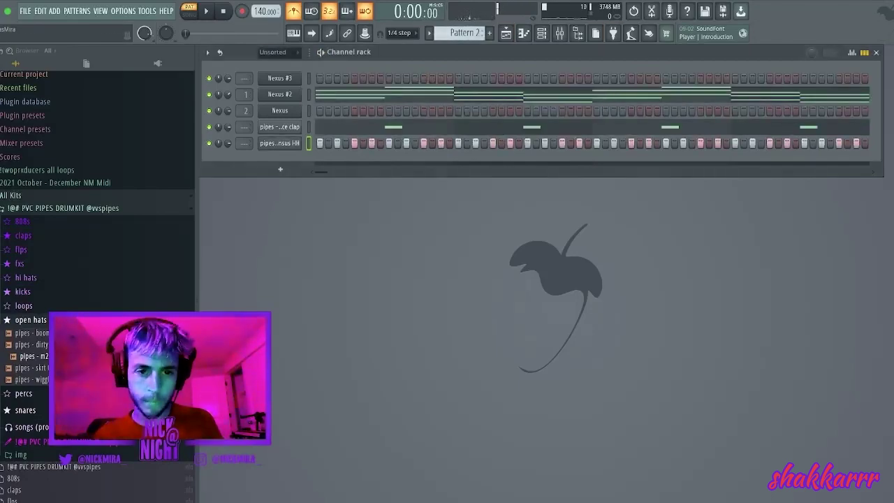
Switch to Pattern 1 and play it back.
{"action": "key", "text": "F7"}
{"action": "key", "text": "space"}
{"action": "scroll", "coordinate": [566, 259], "scroll_direction": "down", "scroll_amount": 1}
{"action": "key", "text": "F7"}
{"action": "key", "text": "space"}
{"action": "scroll", "coordinate": [461, 33], "scroll_direction": "up", "scroll_amount": 1}
{"action": "key", "text": "space"}
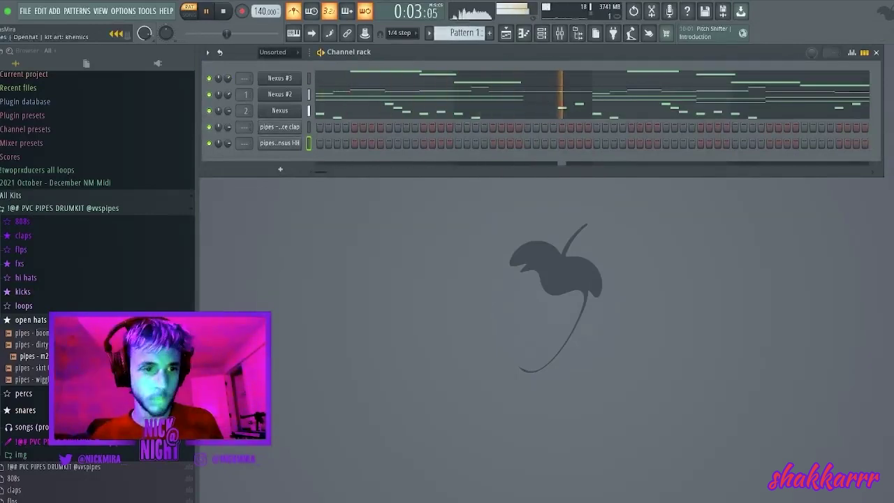
Audition the samples in the PVC PIPES drumkit's snares folder against Pattern 1.
{"action": "left_click", "coordinate": [31, 319]}
{"action": "left_click", "coordinate": [25, 352]}
{"action": "key", "text": "space"}
{"action": "key", "text": "space"}
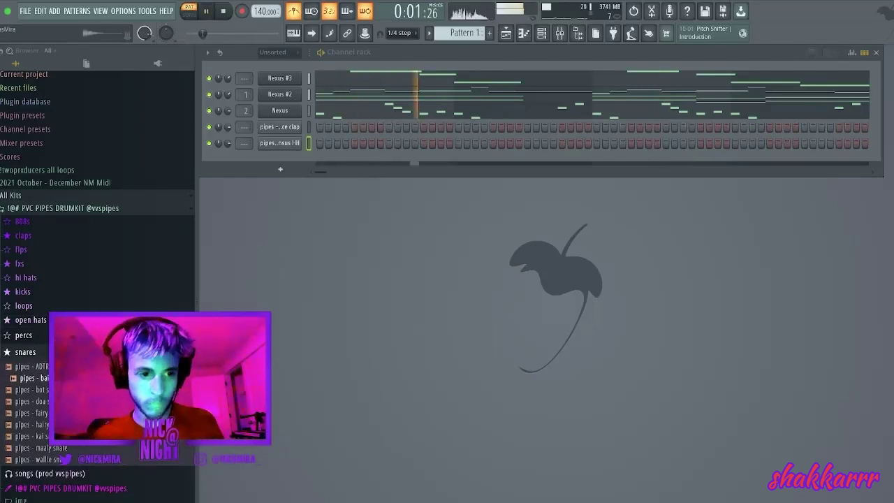
{"action": "key", "text": "space"}
{"action": "key", "text": "Down"}
{"action": "key", "text": "space"}
{"action": "key", "text": "Down"}
{"action": "key", "text": "Down"}
{"action": "key", "text": "Down"}
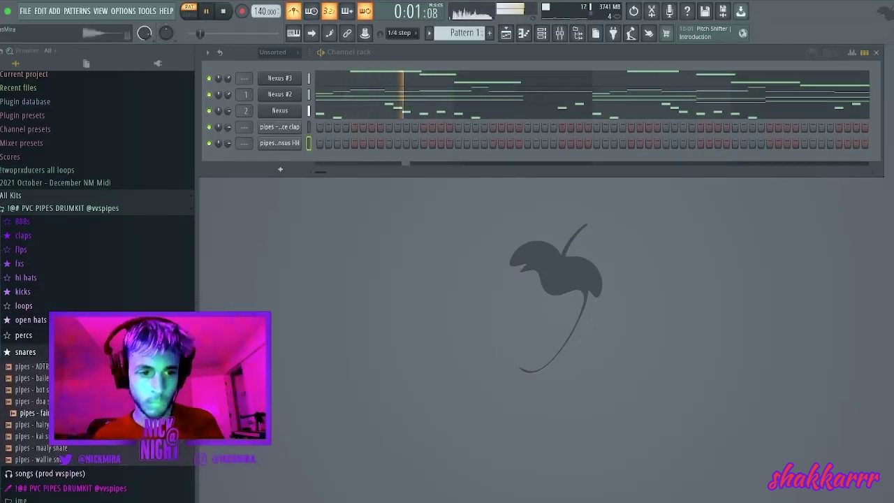
{"action": "key", "text": "space"}
{"action": "key", "text": "space"}
{"action": "key", "text": "Down"}
{"action": "key", "text": "space"}
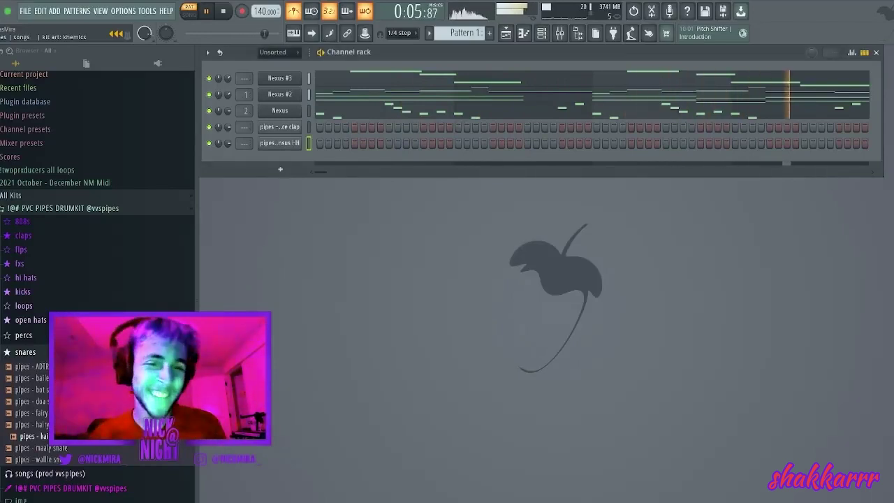
{"action": "key", "text": "space"}
{"action": "key", "text": "space"}
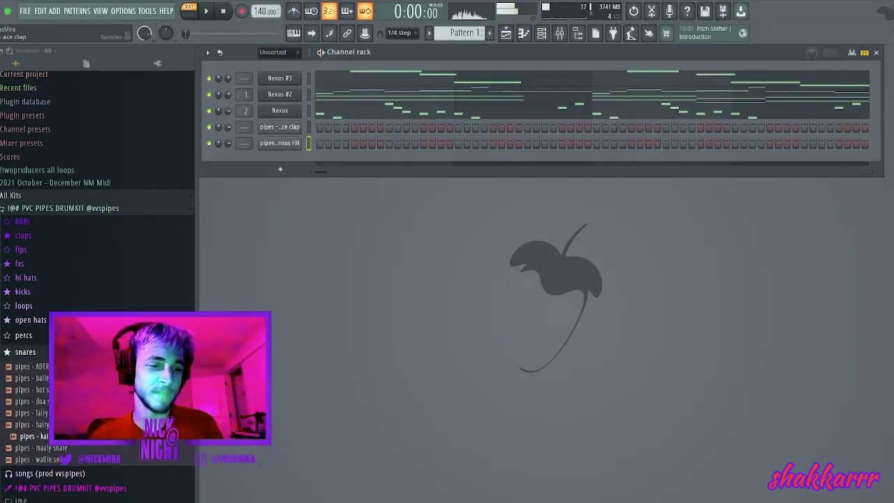
Audition the samples in the drumkit's open hats folder.
{"action": "left_click", "coordinate": [35, 320]}
{"action": "left_click", "coordinate": [35, 344]}
{"action": "left_click", "coordinate": [35, 333]}
{"action": "left_click", "coordinate": [35, 356]}
{"action": "left_click", "coordinate": [35, 368]}
Transpose all of the Nexus #3 notes in Pattern 1 up one octave.
{"action": "left_click", "coordinate": [279, 78]}
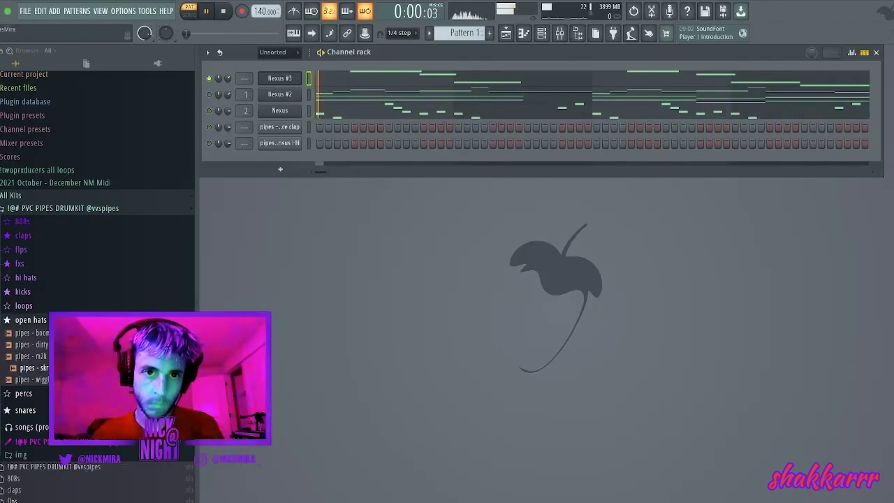
{"action": "key", "text": "F7"}
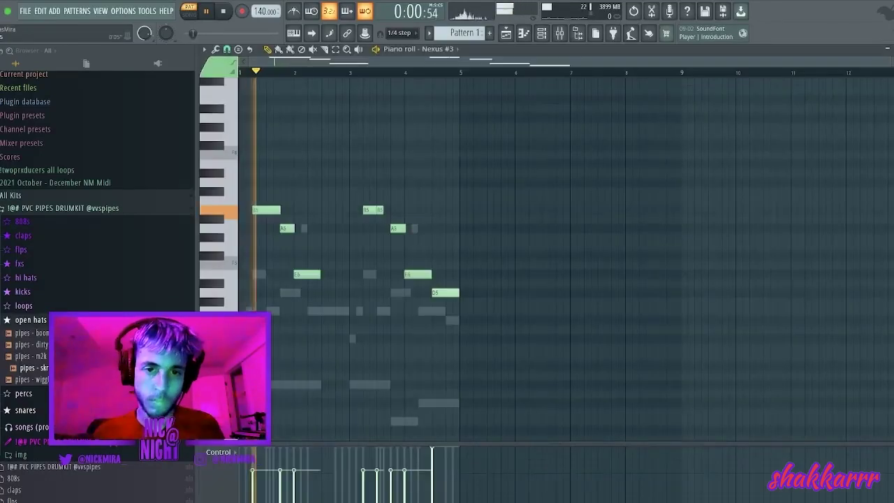
{"action": "key", "text": "ctrl+Up"}
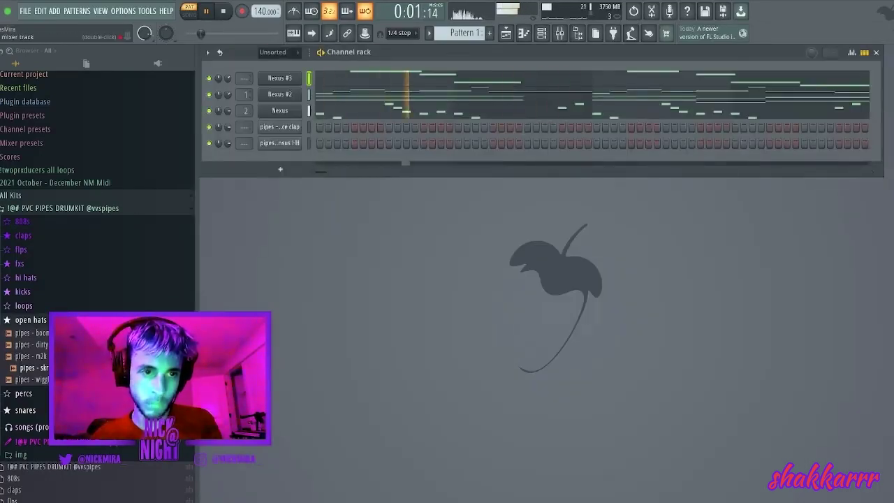
Audition hi-hat samples such as "pipes - boneRR HH" from the drumkit's hi hats folder against Pattern 1.
{"action": "left_click", "coordinate": [26, 278]}
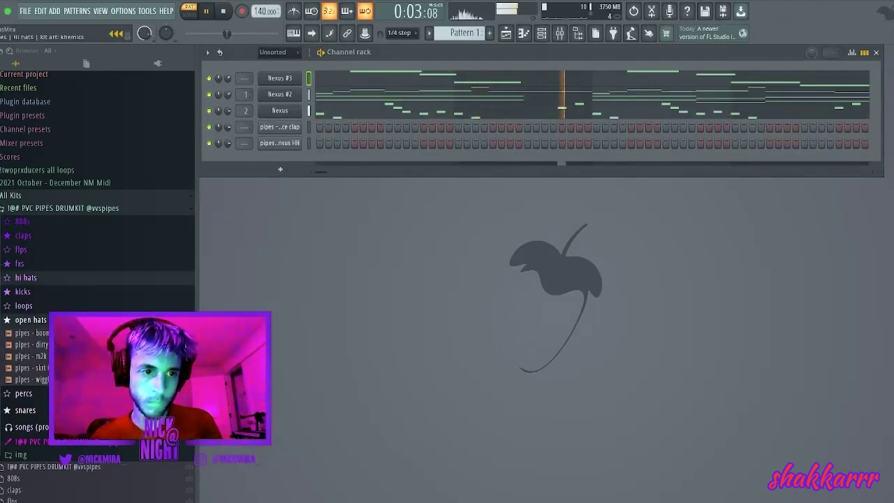
{"action": "left_click_drag", "start_coordinate": [44, 291], "coordinate": [279, 143]}
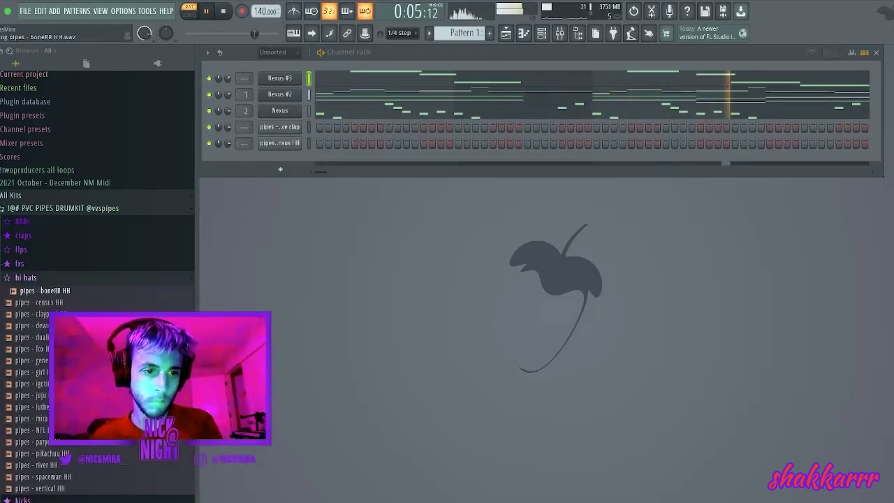
{"action": "key", "text": "space"}
{"action": "left_click", "coordinate": [34, 372]}
{"action": "left_click", "coordinate": [42, 290]}
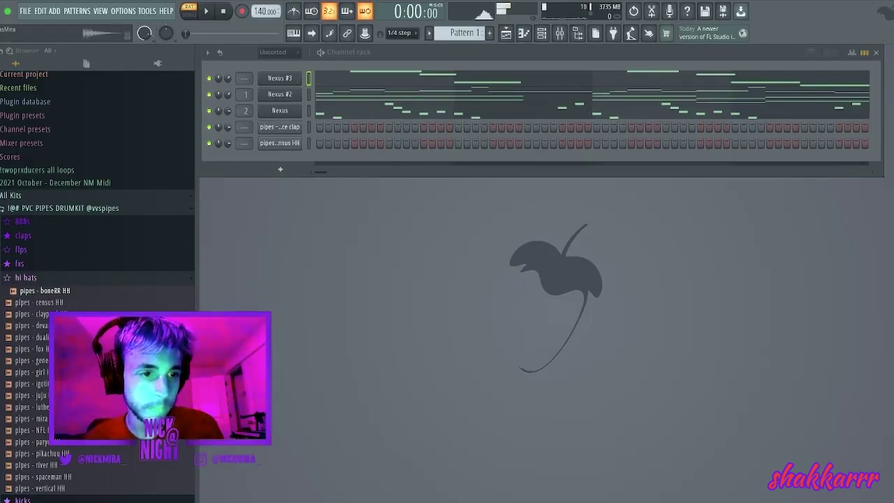
{"action": "key", "text": "space"}
{"action": "key", "text": "space"}
{"action": "left_click", "coordinate": [26, 278]}
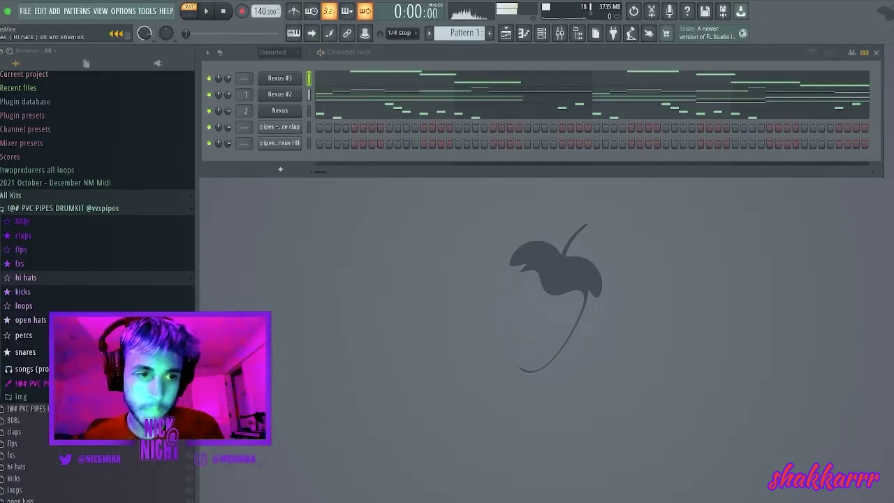
Browse the loop kits and drum kits subfolders of the Nick Mira Kits folder.
{"action": "left_click", "coordinate": [63, 209]}
{"action": "key", "text": "space"}
{"action": "left_click", "coordinate": [29, 233]}
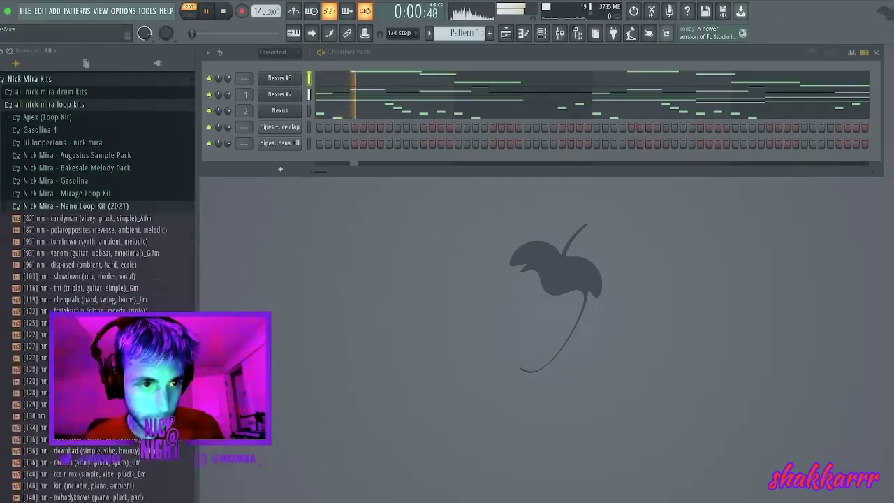
{"action": "left_click", "coordinate": [76, 207]}
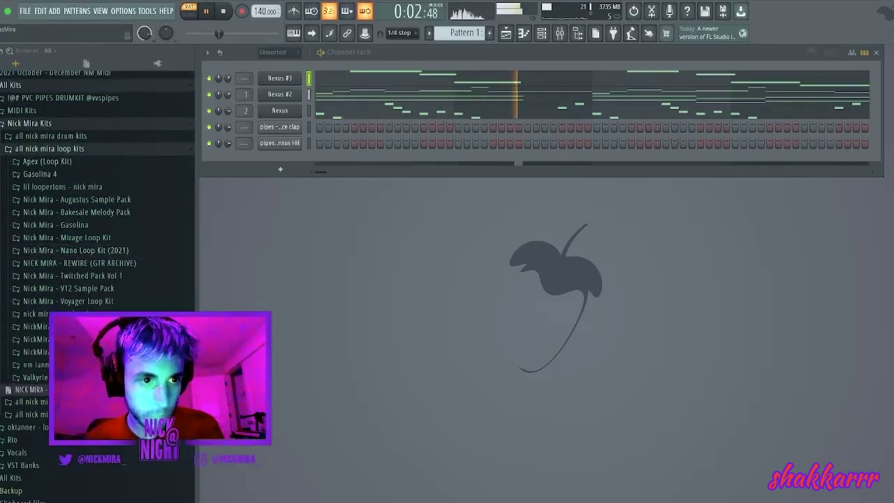
{"action": "left_click", "coordinate": [49, 148]}
{"action": "left_click", "coordinate": [51, 135]}
{"action": "left_click", "coordinate": [51, 135]}
{"action": "left_click", "coordinate": [29, 123]}
{"action": "scroll", "coordinate": [30, 98], "scroll_direction": "up", "scroll_amount": 2}
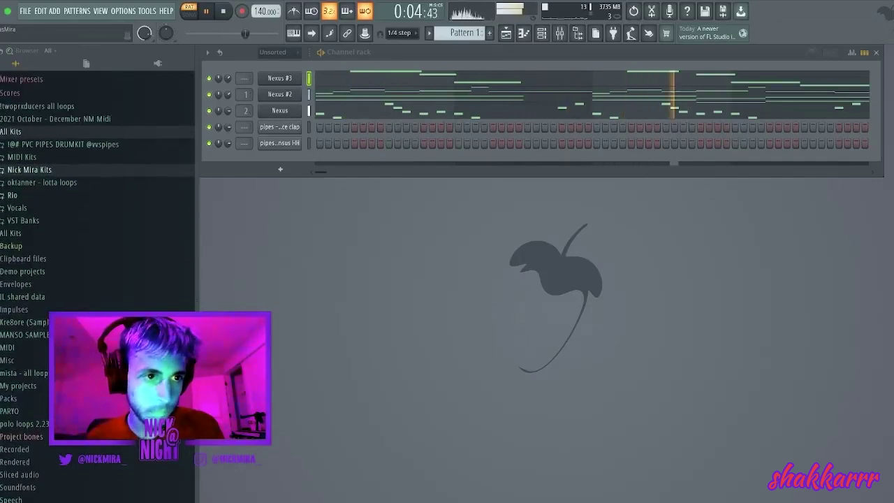
Open the Contra Drum Kit in the !Nick Mira folder of the Drum Kits collection.
{"action": "left_click", "coordinate": [30, 131]}
{"action": "key", "text": "space"}
{"action": "left_click", "coordinate": [28, 144]}
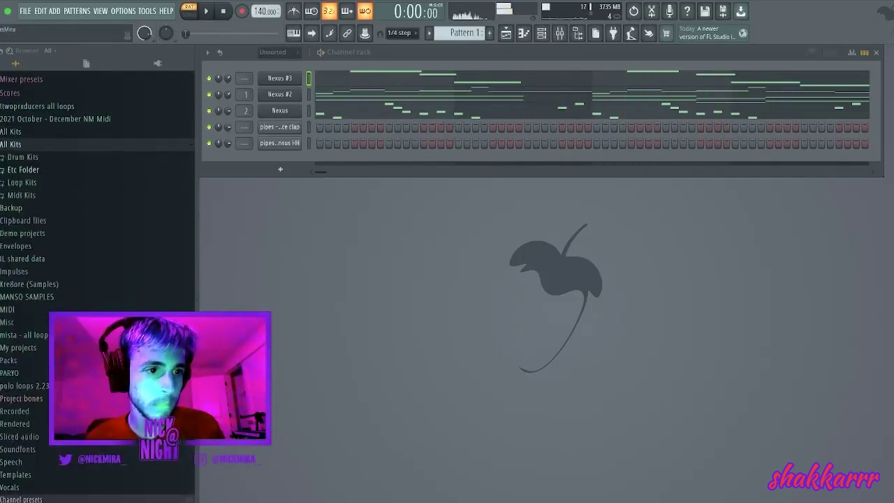
{"action": "left_click", "coordinate": [28, 157]}
{"action": "left_click", "coordinate": [31, 167]}
{"action": "left_click", "coordinate": [32, 166]}
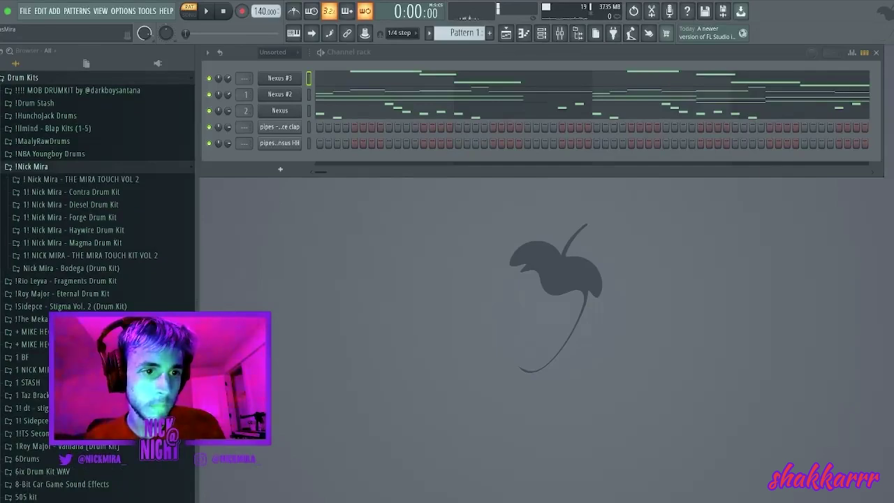
{"action": "left_click", "coordinate": [35, 192]}
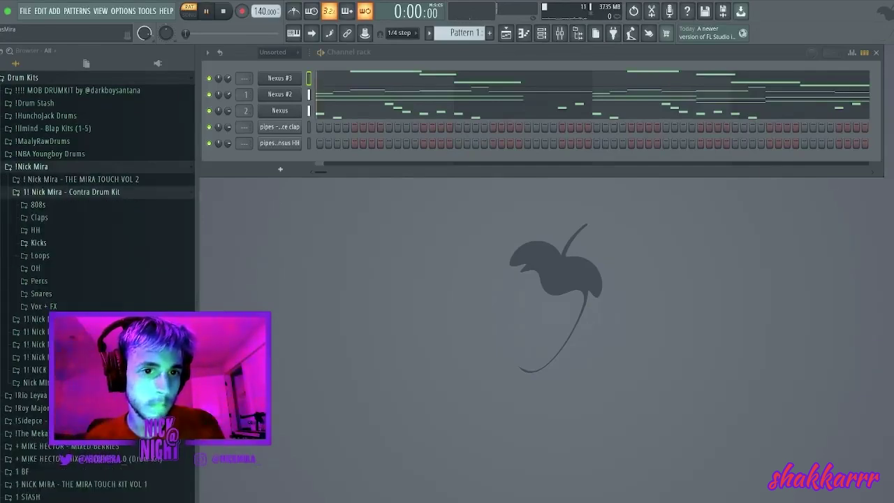
Replace the hi-hat channel's sample with "NM - Mater HH" from the Contra kit and fill it every two steps in Pattern 1.
{"action": "left_click", "coordinate": [35, 230]}
{"action": "left_click", "coordinate": [56, 254]}
{"action": "left_click", "coordinate": [53, 265]}
{"action": "left_click", "coordinate": [56, 277]}
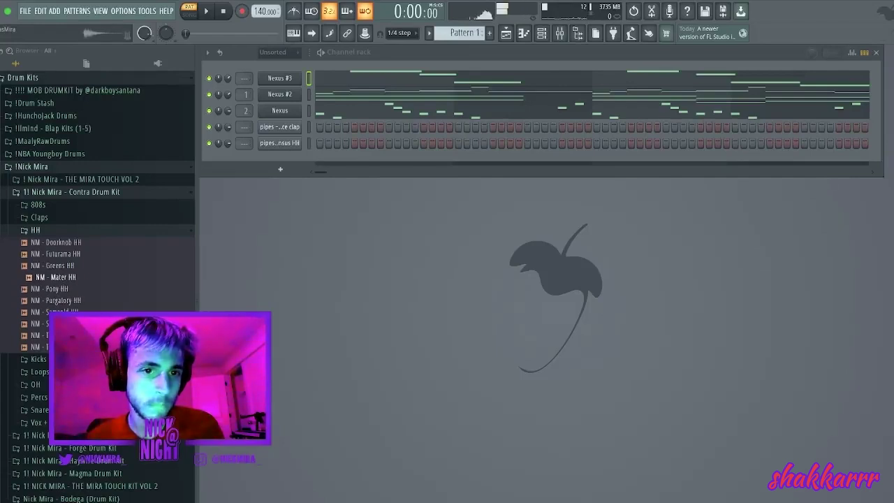
{"action": "left_click_drag", "start_coordinate": [56, 277], "coordinate": [280, 143]}
{"action": "key", "text": "space"}
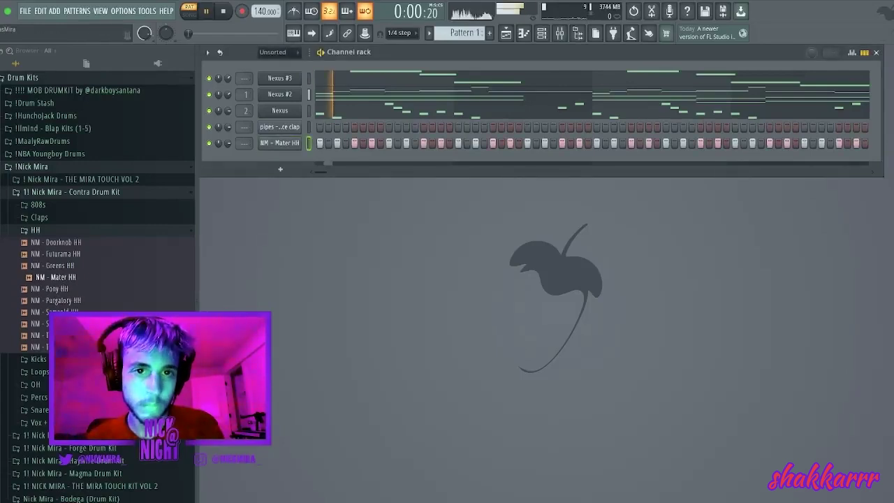
Repeat the ace clap in the middle of each of the four bars and delete the extra copy beyond them.
{"action": "key", "text": "F7"}
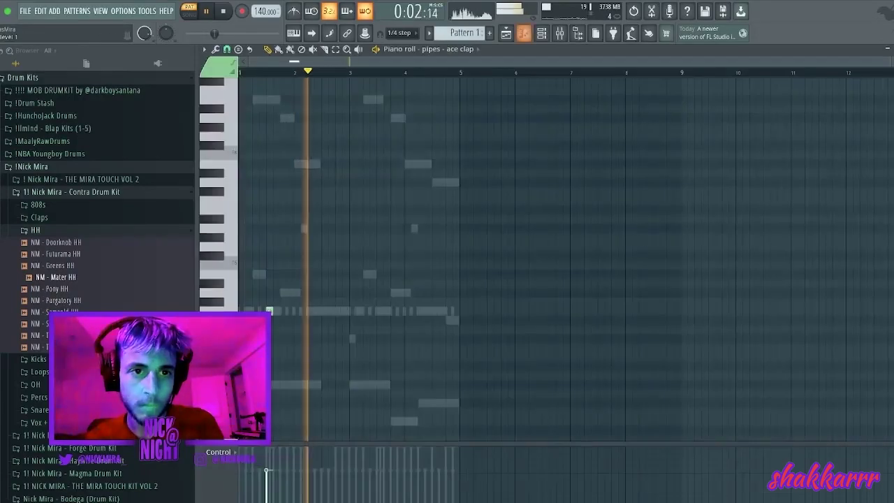
{"action": "key", "text": "ctrl+a"}
{"action": "key", "text": "ctrl+b"}
{"action": "key", "text": "ctrl+b"}
{"action": "key", "text": "ctrl+b"}
{"action": "key", "text": "ctrl+b"}
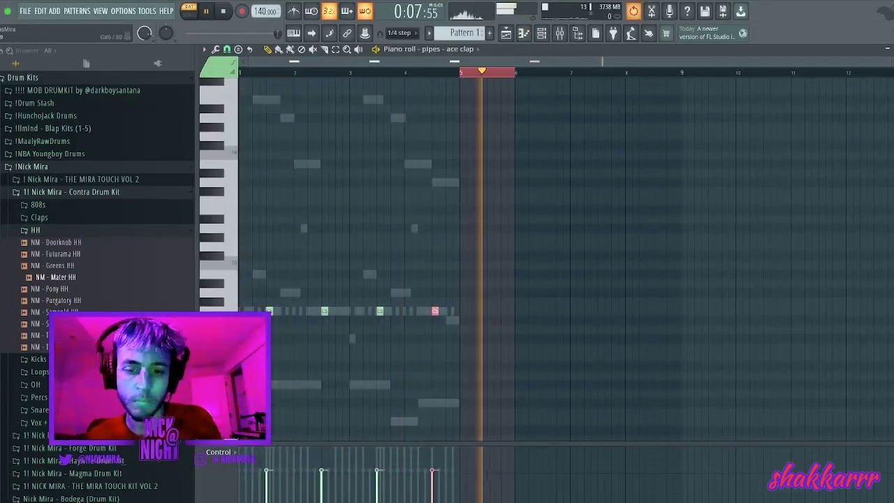
{"action": "key", "text": "Delete"}
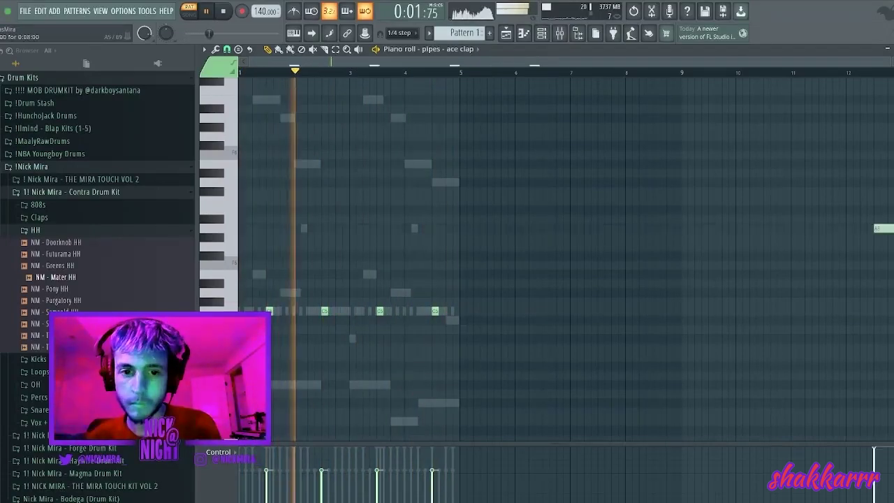
Raise the velocity of all four claps to the maximum.
{"action": "key", "text": "space"}
{"action": "scroll", "coordinate": [315, 301], "scroll_direction": "up", "scroll_amount": 3}
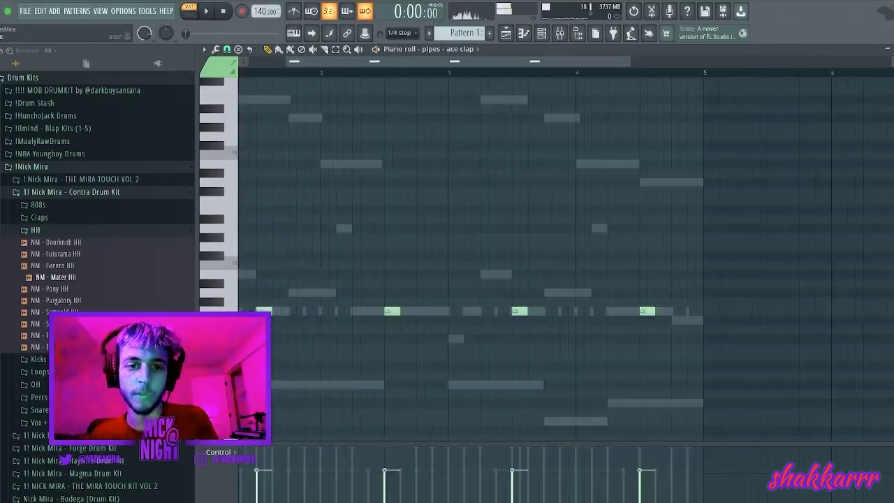
{"action": "key", "text": "space"}
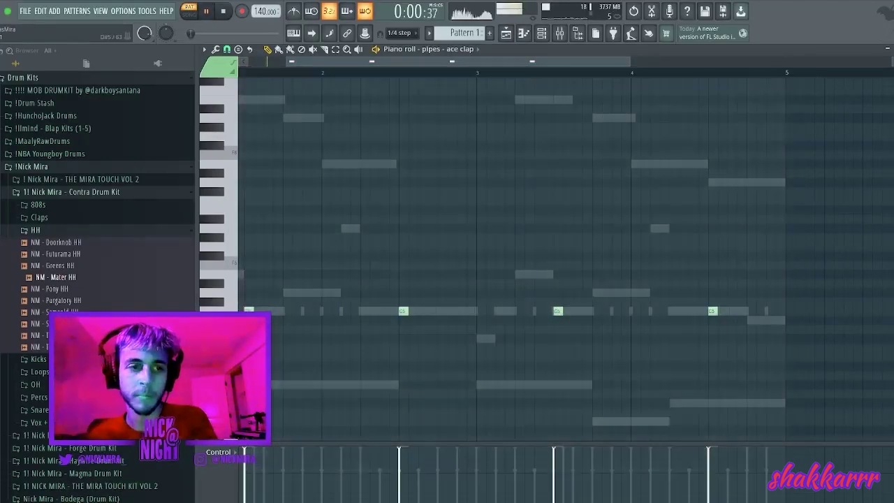
Replace the clap channel's sample with "NM - Eighty Clap" from the Contra kit's Claps folder.
{"action": "left_click", "coordinate": [39, 217]}
{"action": "key", "text": "space"}
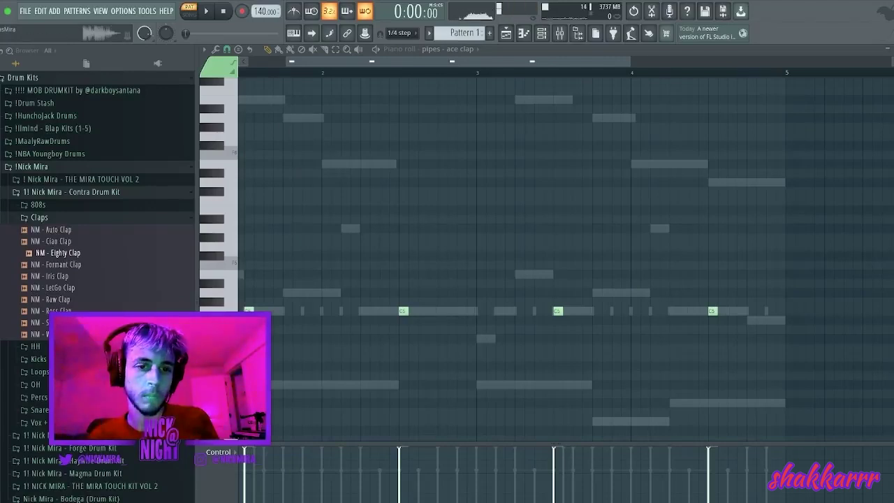
{"action": "key", "text": "Escape"}
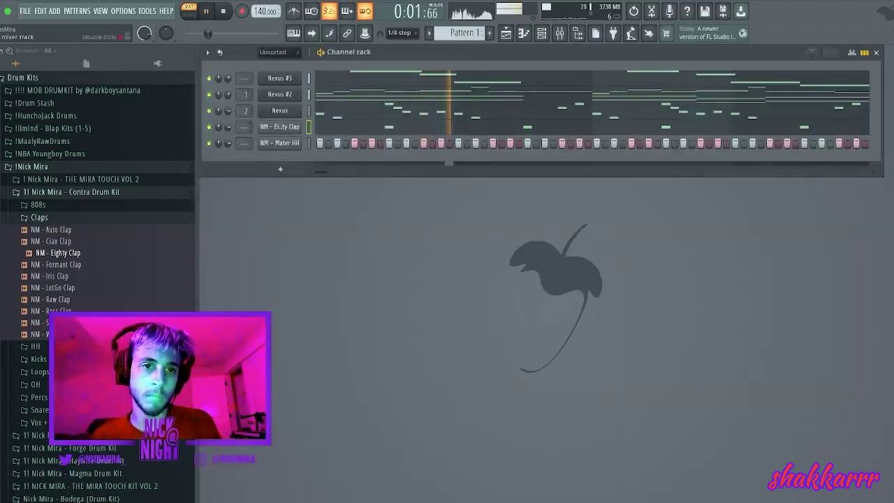
Add claps on step 3 of bars 2 and 4 of the Eighty Clap channel and remove the clap in the middle of bar 2.
{"action": "key", "text": "F7"}
{"action": "key", "text": "space"}
{"action": "key", "text": "space"}
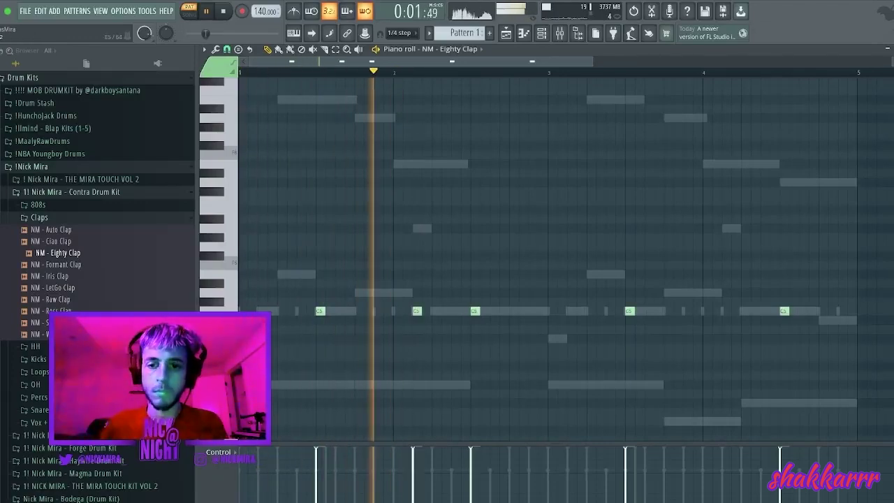
{"action": "key", "text": "ctrl+l"}
{"action": "key", "text": "space"}
{"action": "key", "text": "space"}
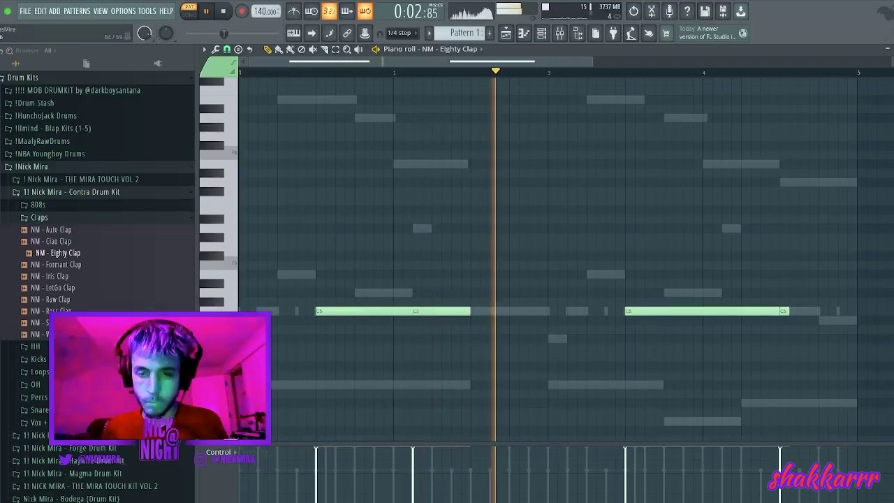
{"action": "key", "text": "ctrl+z"}
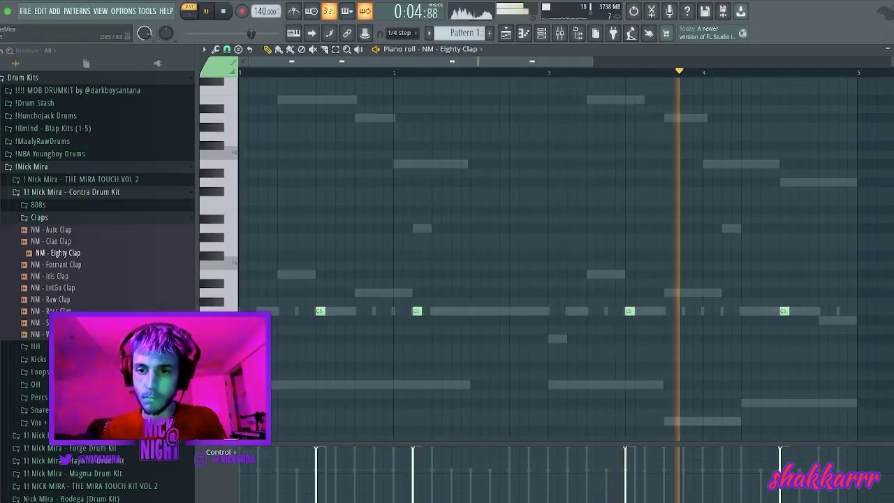
{"action": "left_click_drag", "start_coordinate": [727, 320], "coordinate": [727, 310]}
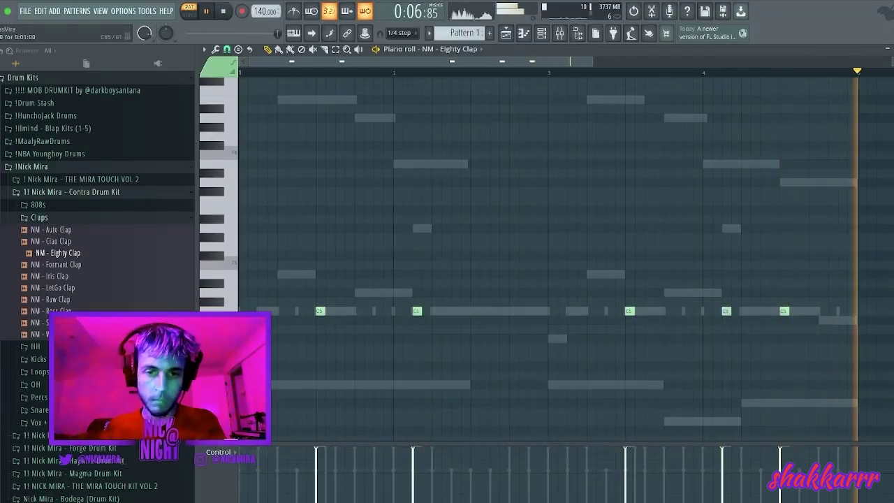
{"action": "key", "text": "Escape"}
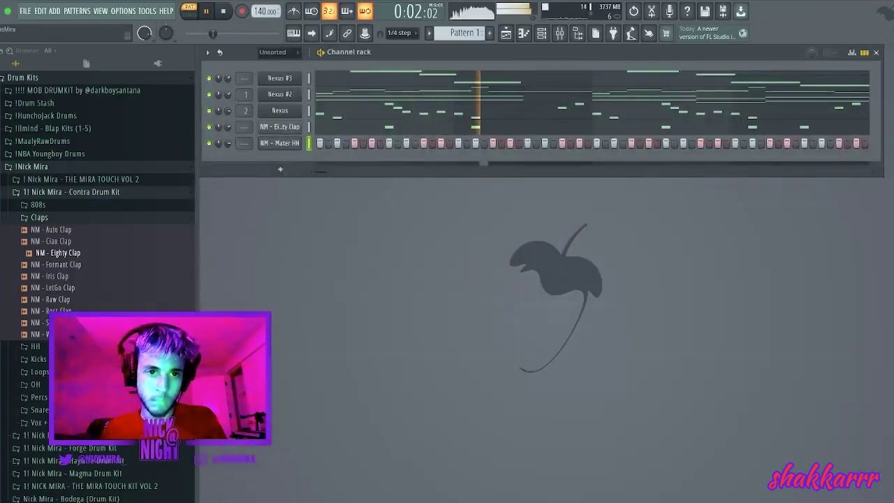
Add a three-note roll between steps 3 and 5 of bar 1 in the Mater HH channel and shorten its hi-hat notes.
{"action": "key", "text": "F7"}
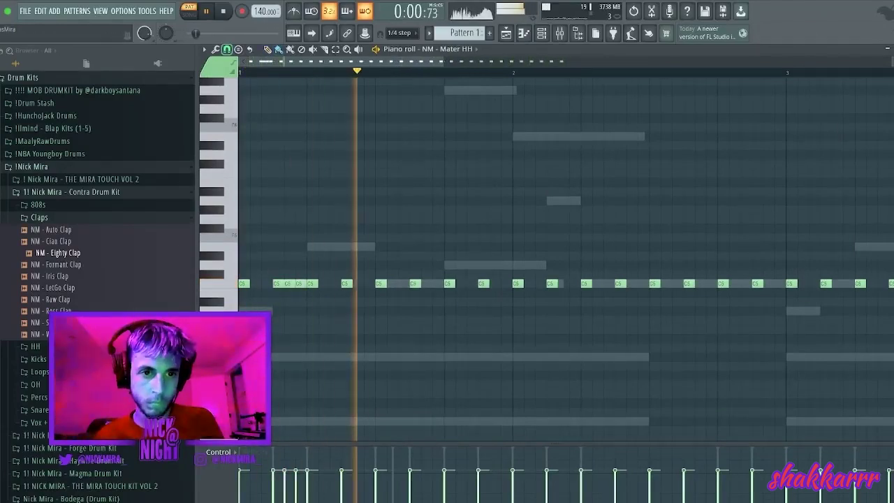
{"action": "left_click", "coordinate": [244, 140]}
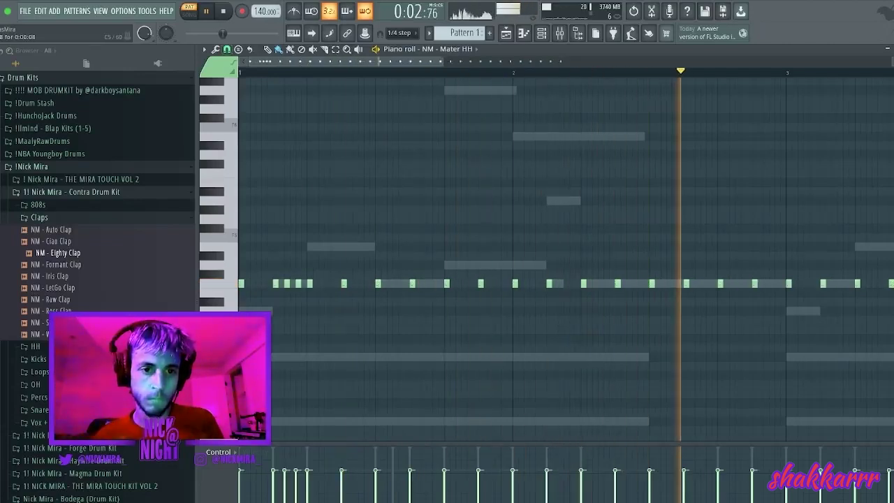
Rework the hi-hat roll after step 3 of bar 1 in the Mater HH channel into a denser roll two semitones lower.
{"action": "left_click_drag", "start_coordinate": [276, 301], "coordinate": [317, 302]}
{"action": "key", "text": "space"}
{"action": "key", "text": "space"}
{"action": "right_click", "coordinate": [298, 284]}
{"action": "key", "text": "space"}
{"action": "key", "text": "space"}
{"action": "key", "text": "space"}
{"action": "key", "text": "space"}
{"action": "key", "text": "space"}
{"action": "left_click_drag", "start_coordinate": [305, 301], "coordinate": [312, 302]}
{"action": "key", "text": "space"}
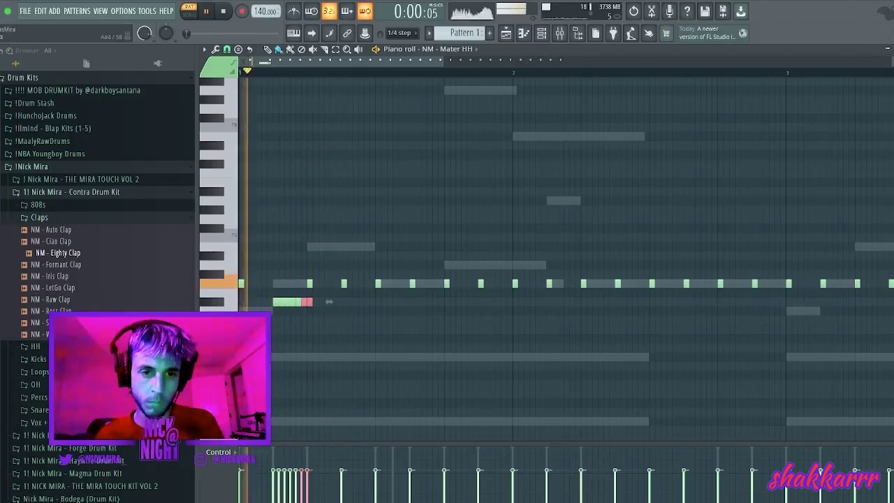
Try staggering the pitches of the bar 1 hi-hat roll so that it climbs in semitones up to C5.
{"action": "right_click", "coordinate": [307, 302]}
{"action": "key", "text": "space"}
{"action": "key", "text": "space"}
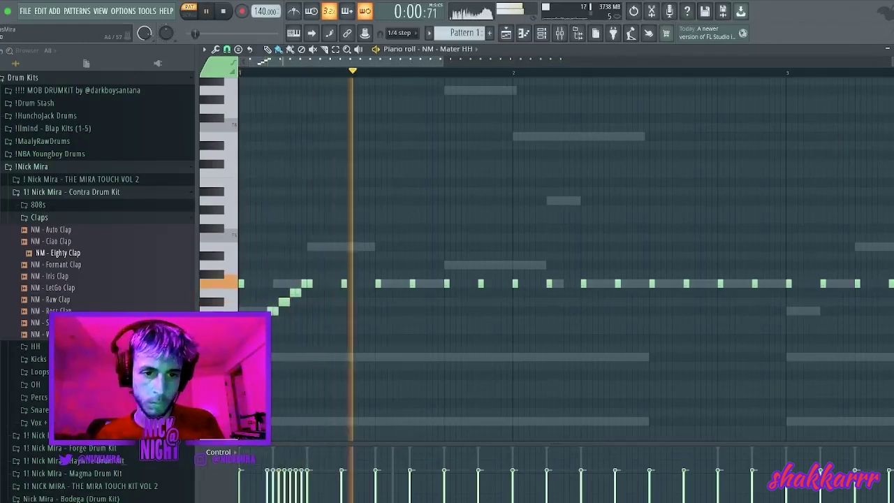
{"action": "key", "text": "space"}
{"action": "key", "text": "space"}
{"action": "key", "text": "space"}
{"action": "key", "text": "space"}
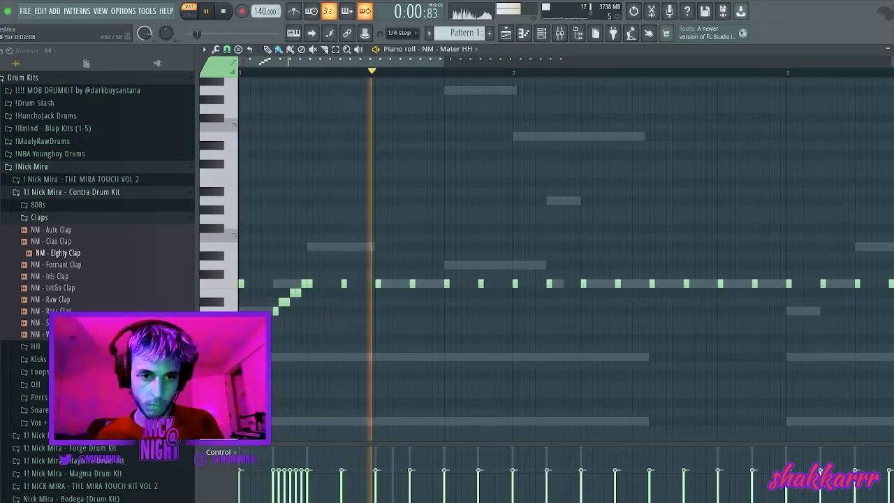
{"action": "key", "text": "space"}
Put the bar 1 hi-hat roll on C5, with only its last note one semitone lower.
{"action": "right_click", "coordinate": [282, 302]}
{"action": "key", "text": "space"}
{"action": "right_click", "coordinate": [304, 283]}
{"action": "key", "text": "space"}
{"action": "key", "text": "space"}
{"action": "key", "text": "space"}
{"action": "key", "text": "space"}
{"action": "left_click_drag", "start_coordinate": [292, 284], "coordinate": [299, 283]}
{"action": "key", "text": "space"}
{"action": "key", "text": "space"}
{"action": "key", "text": "space"}
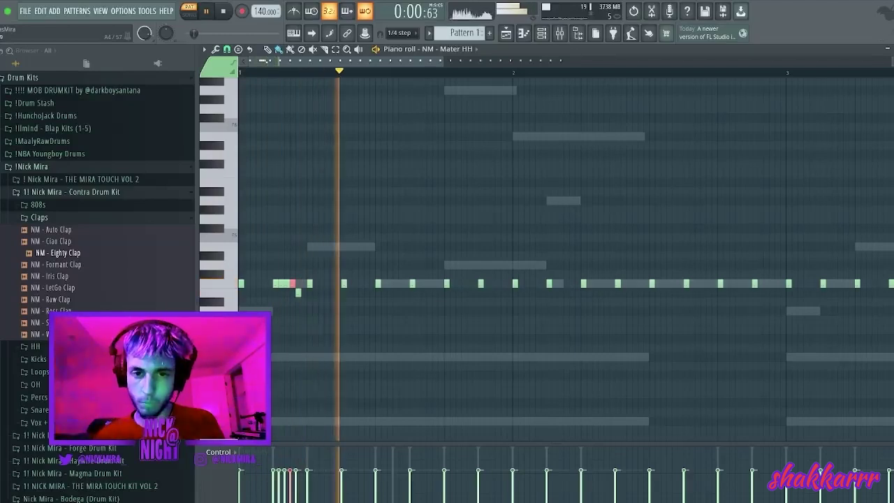
{"action": "key", "text": "space"}
{"action": "key", "text": "space"}
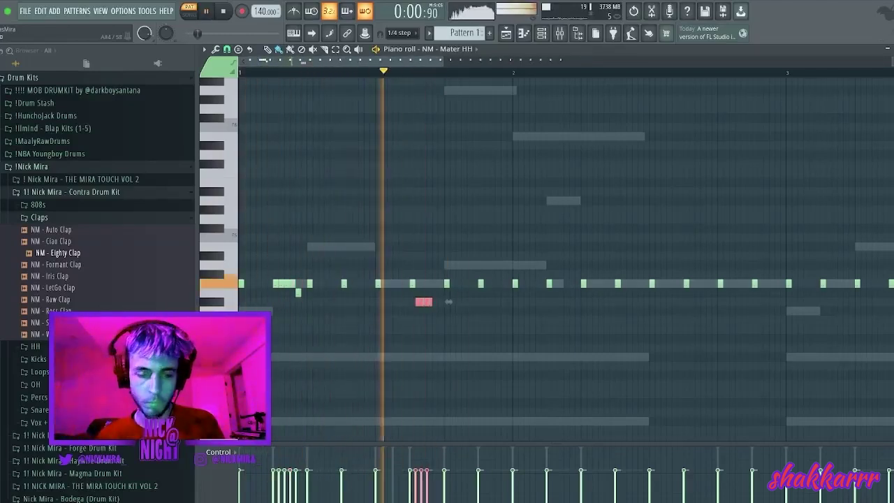
Add a dense hi-hat roll on C5 between steps 9 and 11 of bar 1.
{"action": "key", "text": "space"}
{"action": "key", "text": "space"}
{"action": "mouse_move", "coordinate": [401, 283]}
{"action": "left_mouse_down"}
{"action": "mouse_move", "coordinate": [354, 284]}
{"action": "mouse_move", "coordinate": [383, 284]}
{"action": "left_mouse_up"}
{"action": "key", "text": "space"}
{"action": "key", "text": "space"}
{"action": "key", "text": "space"}
{"action": "key", "text": "space"}
Add a hi-hat on step 14 of bar 1 and two low-pitched hi-hats on steps 5 and 6 of bar 2.
{"action": "left_click", "coordinate": [464, 283]}
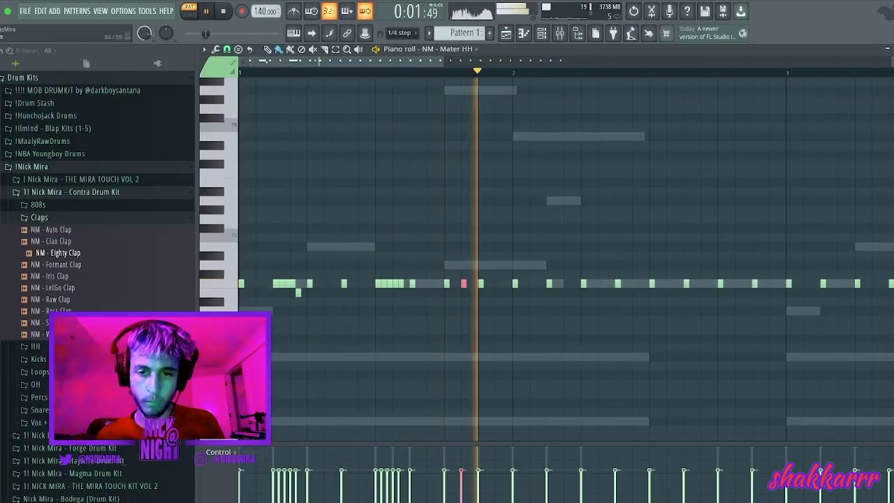
{"action": "left_click", "coordinate": [583, 329]}
{"action": "left_click", "coordinate": [600, 320]}
{"action": "key", "text": "space"}
{"action": "key", "text": "space"}
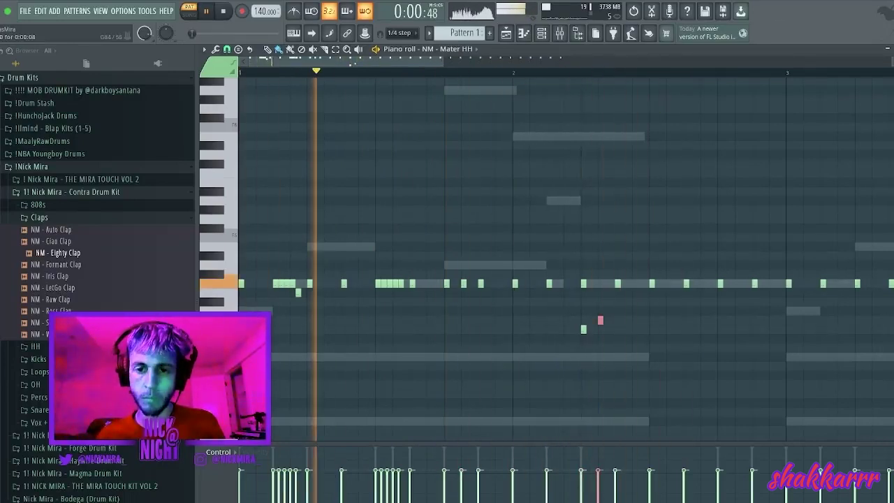
Lower the hi-hat on step 11 of bar 2 by two semitones and add a roll on C5 between steps 13 and 15.
{"action": "left_click_drag", "start_coordinate": [703, 320], "coordinate": [757, 321]}
{"action": "right_click", "coordinate": [720, 321]}
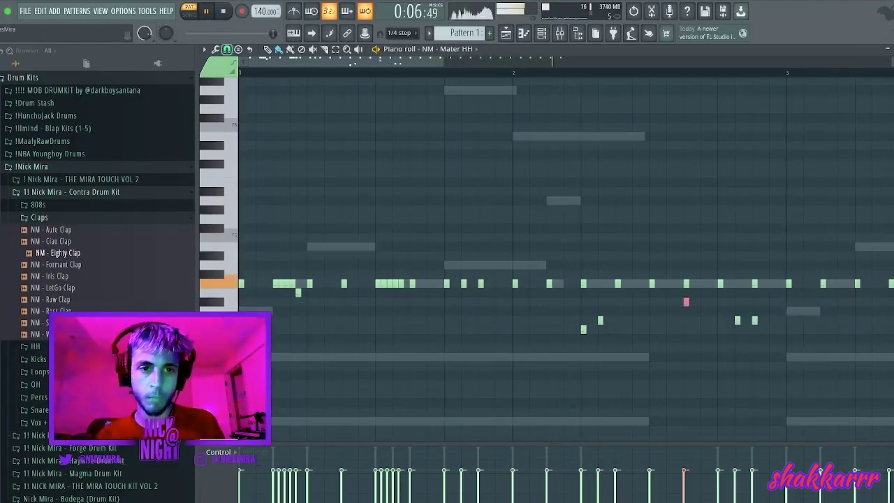
{"action": "left_click_drag", "start_coordinate": [640, 283], "coordinate": [674, 284]}
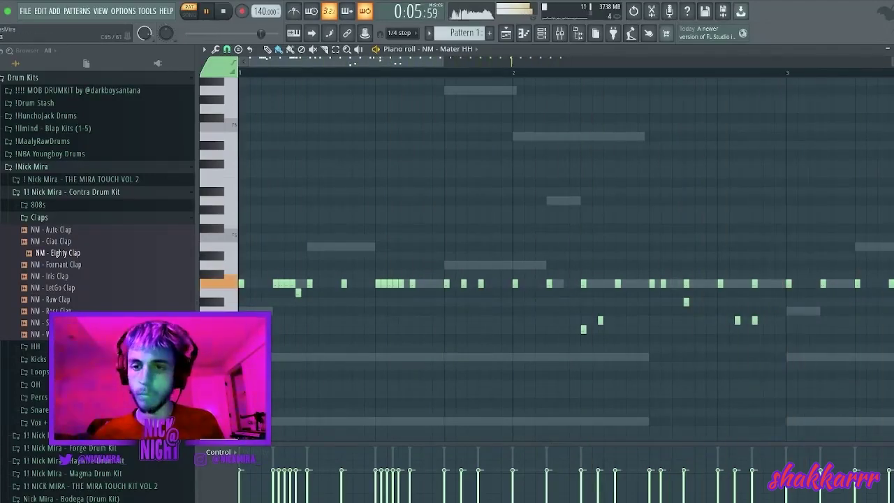
{"action": "left_click_drag", "start_coordinate": [732, 284], "coordinate": [744, 283]}
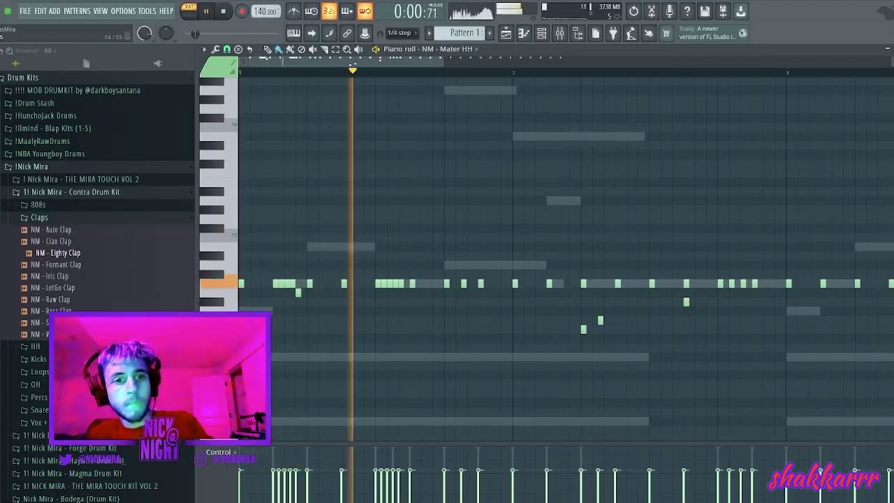
Transpose all notes of the Eighty Clap channel up from G#4 to B4.
{"action": "key", "text": "F7"}
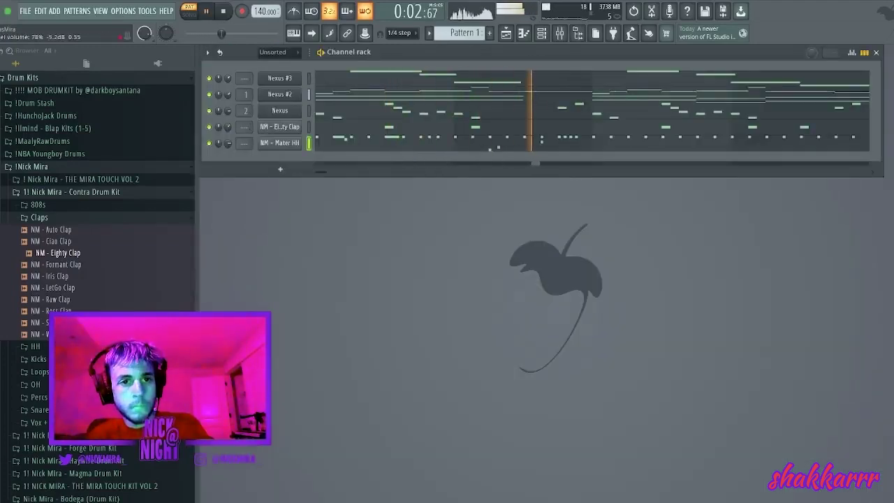
{"action": "key", "text": "F7"}
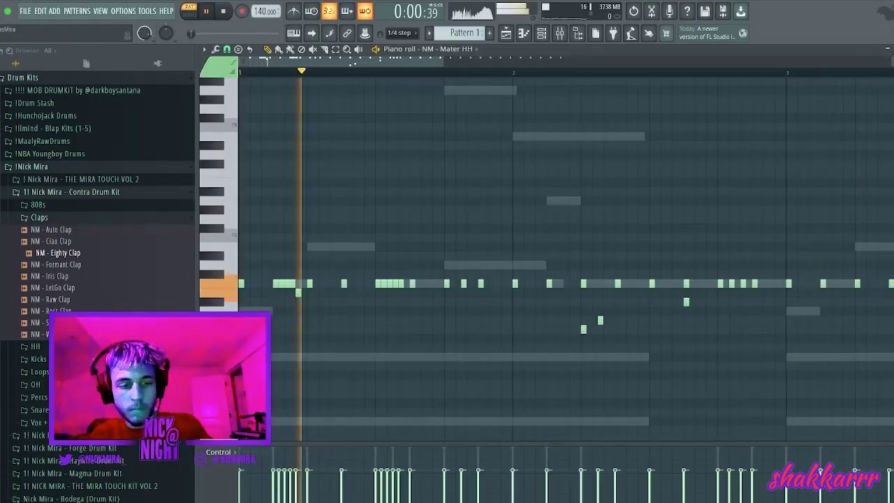
{"action": "key", "text": "F7"}
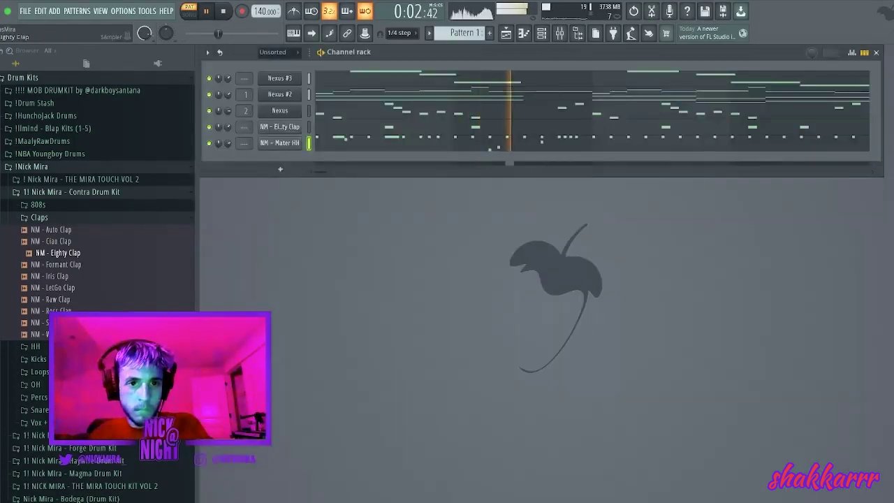
{"action": "key", "text": "F7"}
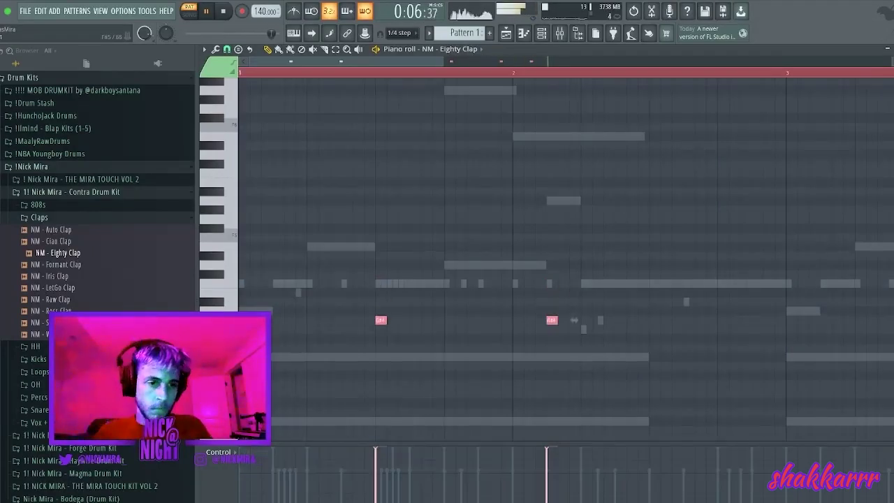
{"action": "key", "text": "shift+Up"}
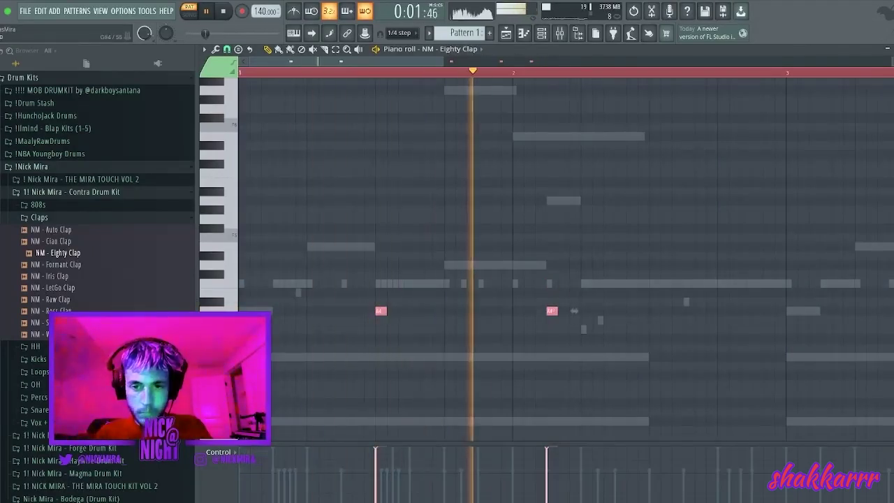
{"action": "key", "text": "shift+Up"}
{"action": "key", "text": "shift+Up"}
{"action": "key", "text": "F7"}
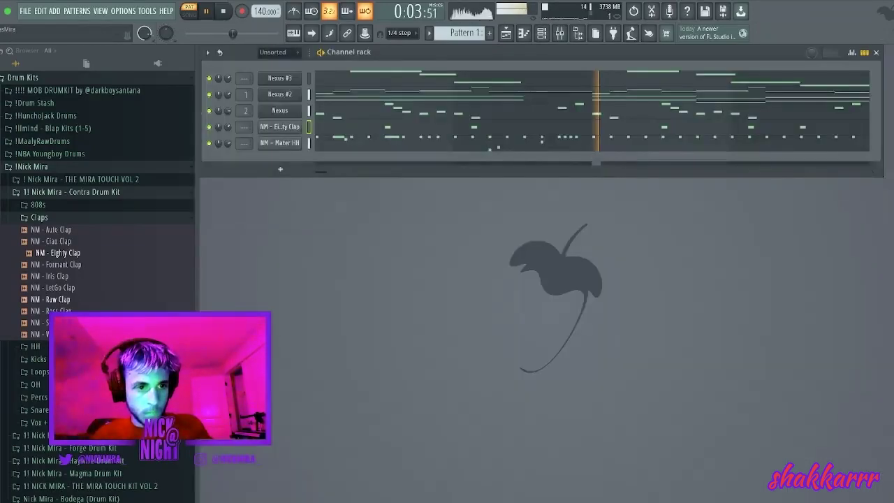
Add a channel with the Contra kit's "NM - Suite Clap" sample and place a hit late in bar 2.
{"action": "left_click", "coordinate": [51, 300]}
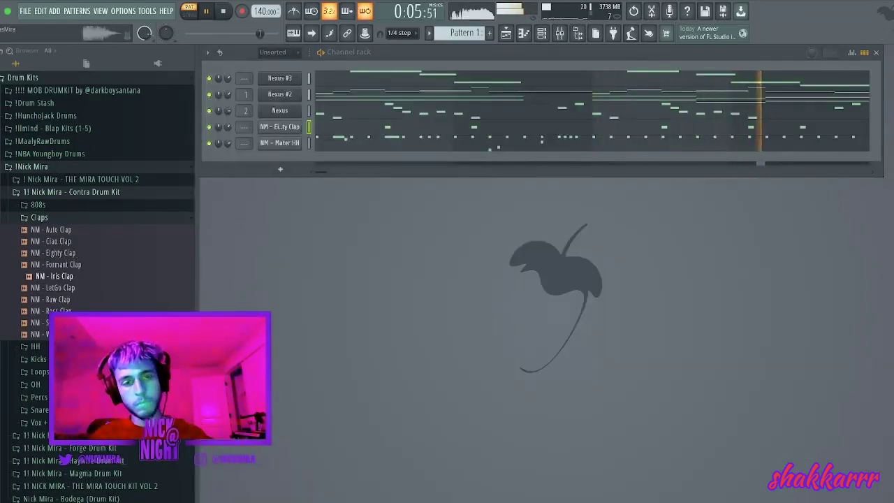
{"action": "left_click_drag", "start_coordinate": [54, 275], "coordinate": [280, 169]}
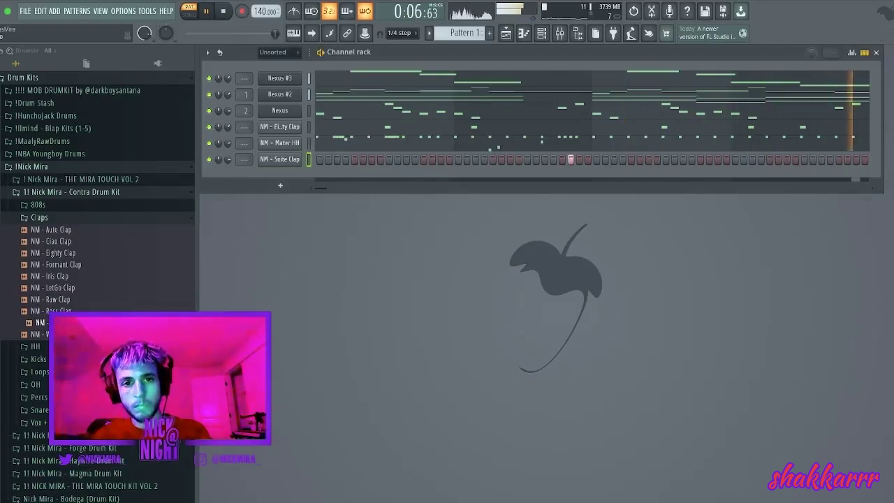
{"action": "key", "text": "F7"}
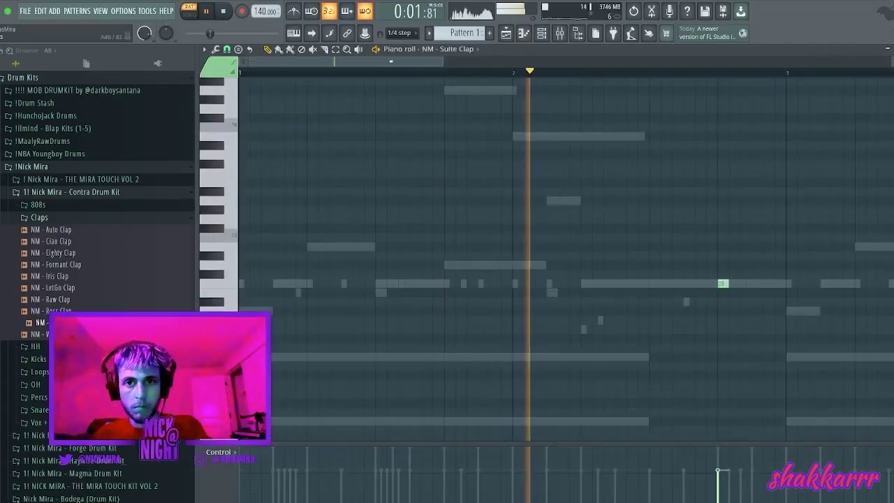
{"action": "scroll", "coordinate": [447, 259], "scroll_direction": "down", "scroll_amount": 5}
{"action": "key", "text": "ctrl+a"}
{"action": "key", "text": "ctrl+d"}
{"action": "right_click", "coordinate": [434, 284]}
{"action": "key", "text": "space"}
{"action": "key", "text": "F7"}
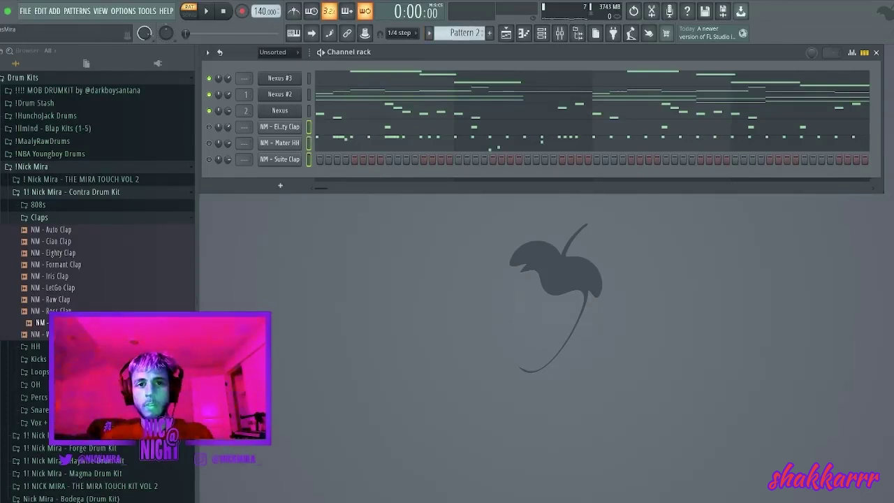
Cut the drum notes from Pattern 2 and place the split Nexus #3, Nexus #2 and Nexus patterns on playlist Tracks 1 to 3 at bar 1.
{"action": "key", "text": "super+x"}
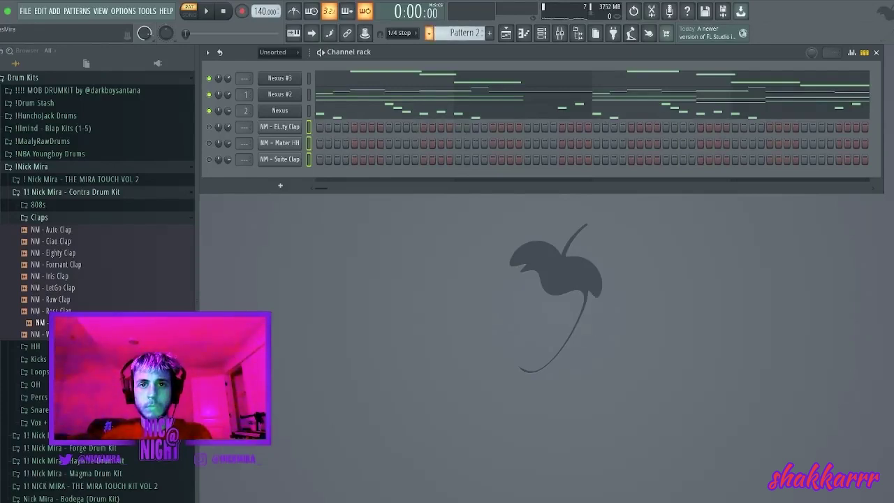
{"action": "key", "text": "F5"}
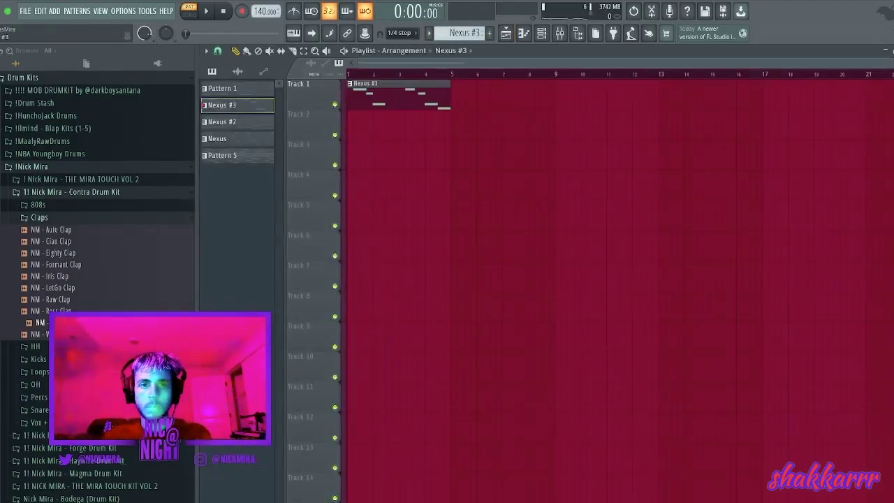
{"action": "left_click", "coordinate": [229, 122]}
{"action": "left_click", "coordinate": [355, 127]}
{"action": "left_click_drag", "start_coordinate": [229, 139], "coordinate": [352, 155]}
{"action": "key", "text": "space"}
Duplicate the three Nexus clips repeatedly until six sets fill the playlist up to bar 25.
{"action": "key", "text": "ctrl+a"}
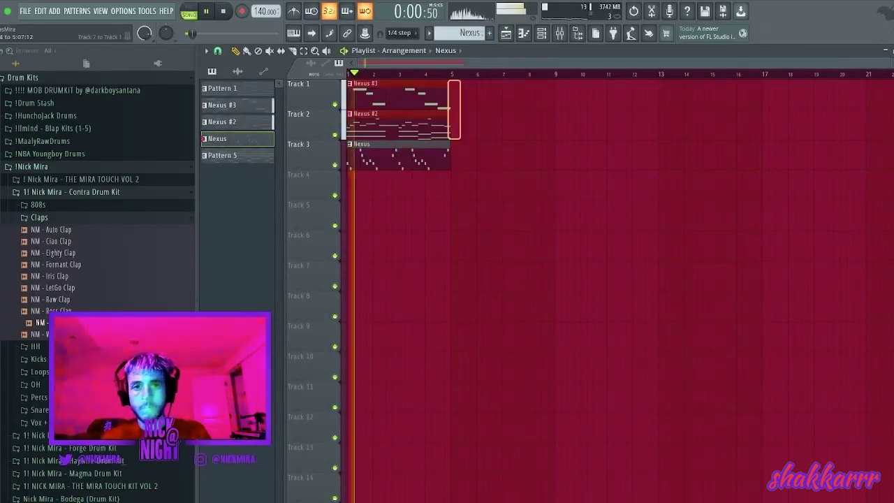
{"action": "key", "text": "ctrl+b"}
{"action": "key", "text": "ctrl+b"}
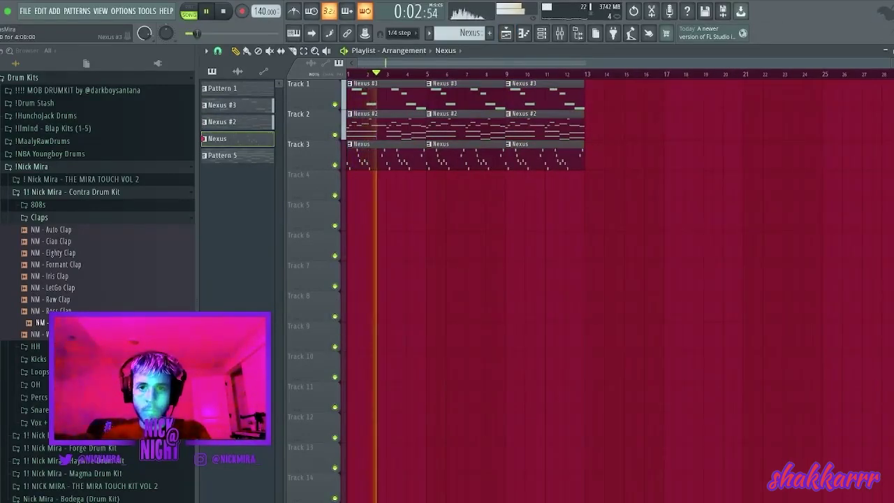
{"action": "key", "text": "ctrl+b"}
{"action": "key", "text": "ctrl+b"}
{"action": "key", "text": "ctrl+b"}
Delete the three clips at bar 5 and fill their place with a duplicate of the first set.
{"action": "right_click", "coordinate": [464, 98]}
{"action": "right_click", "coordinate": [464, 129]}
{"action": "right_click", "coordinate": [465, 158]}
{"action": "left_click_drag", "start_coordinate": [424, 188], "coordinate": [381, 95]}
{"action": "key", "text": "ctrl+b"}
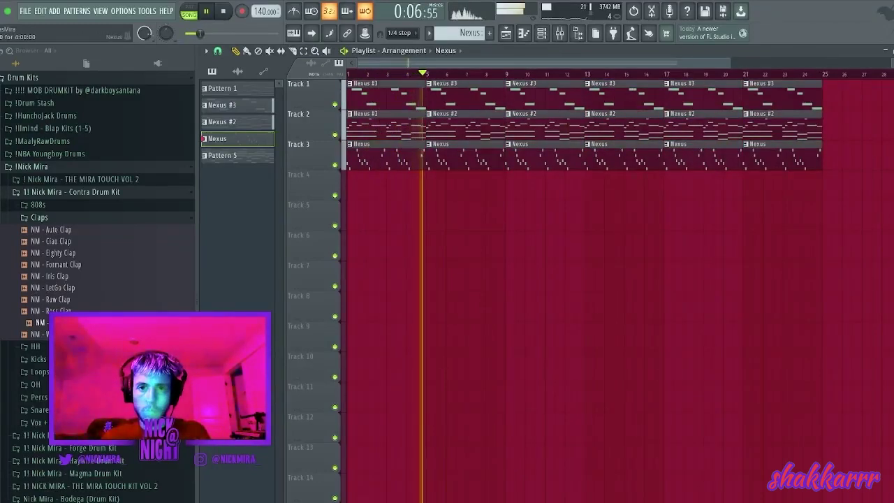
Clear all clips between bars 9 and 17, and duplicate the clips of bars 17 to 25 up to bar 33.
{"action": "right_click", "coordinate": [544, 98]}
{"action": "right_click", "coordinate": [545, 128]}
{"action": "right_click", "coordinate": [545, 158]}
{"action": "right_click", "coordinate": [624, 98]}
{"action": "right_click", "coordinate": [624, 129]}
{"action": "right_click", "coordinate": [625, 158]}
{"action": "scroll", "coordinate": [625, 168], "scroll_direction": "down", "scroll_amount": 2}
{"action": "left_click_drag", "start_coordinate": [688, 185], "coordinate": [581, 98]}
{"action": "key", "text": "ctrl+b"}
Delete clips between bars 17 and 25 so that only the Nexus #2 clip at bar 17 is kept.
{"action": "right_click", "coordinate": [597, 97]}
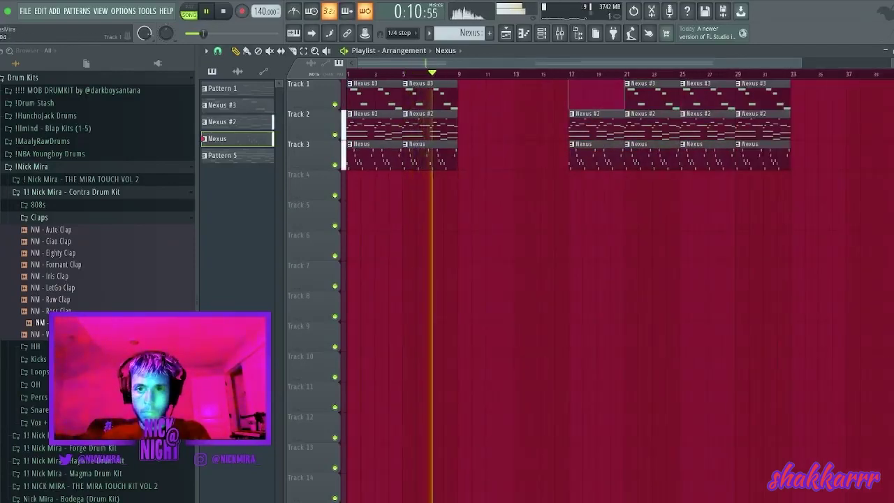
{"action": "right_click", "coordinate": [596, 158]}
{"action": "right_click", "coordinate": [651, 157]}
{"action": "right_click", "coordinate": [651, 127]}
{"action": "right_click", "coordinate": [651, 96]}
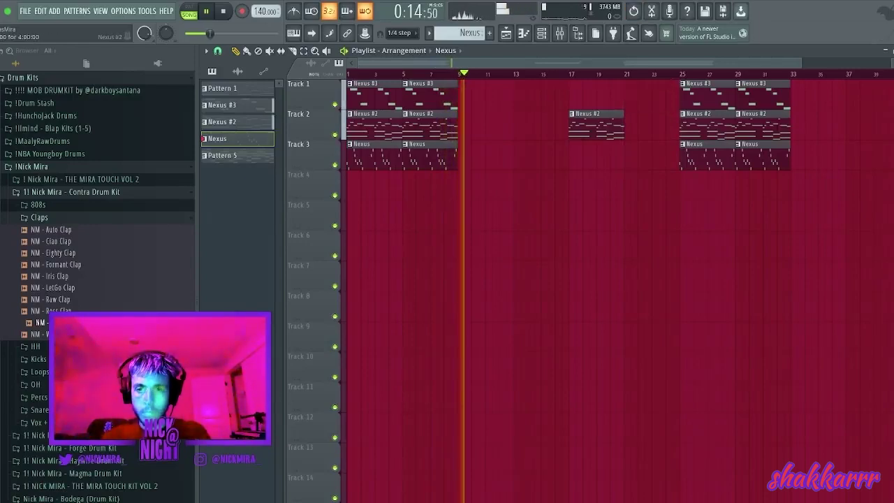
Keep only the Nexus #3 clip at bar 25 and place a lone Nexus clip at bar 33.
{"action": "right_click", "coordinate": [705, 127]}
{"action": "right_click", "coordinate": [706, 158]}
{"action": "left_click_drag", "start_coordinate": [836, 158], "coordinate": [795, 158]}
{"action": "right_click", "coordinate": [763, 158]}
{"action": "right_click", "coordinate": [763, 127]}
{"action": "right_click", "coordinate": [763, 97]}
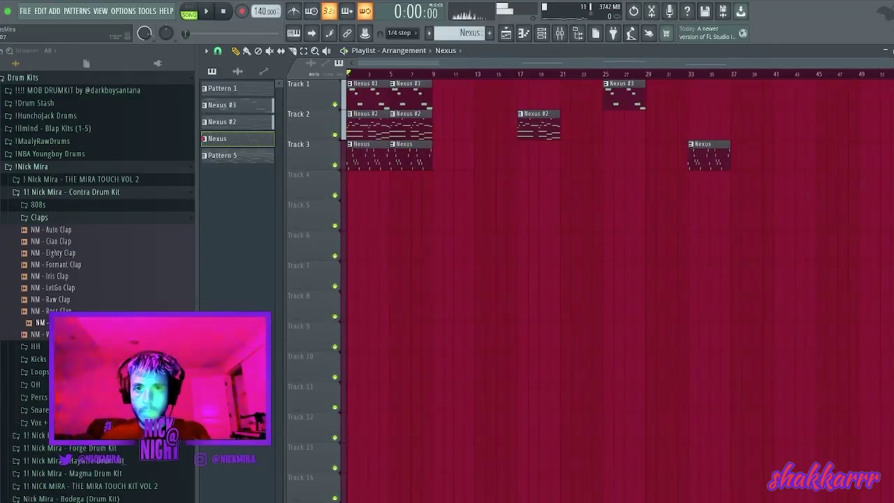
Render the selected arrangement from the Master track to an audio clip on Track 4 and remove the stray copy from Track 3.
{"action": "key", "text": "ctrl+a"}
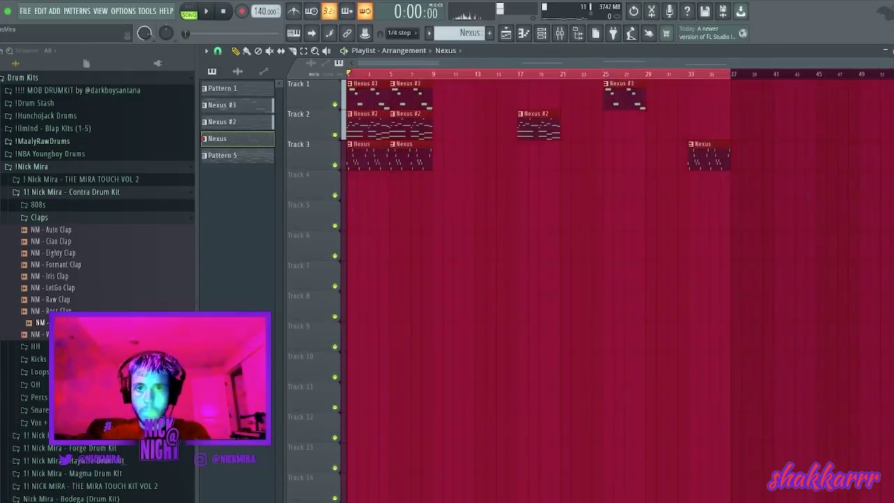
{"action": "left_click", "coordinate": [560, 33]}
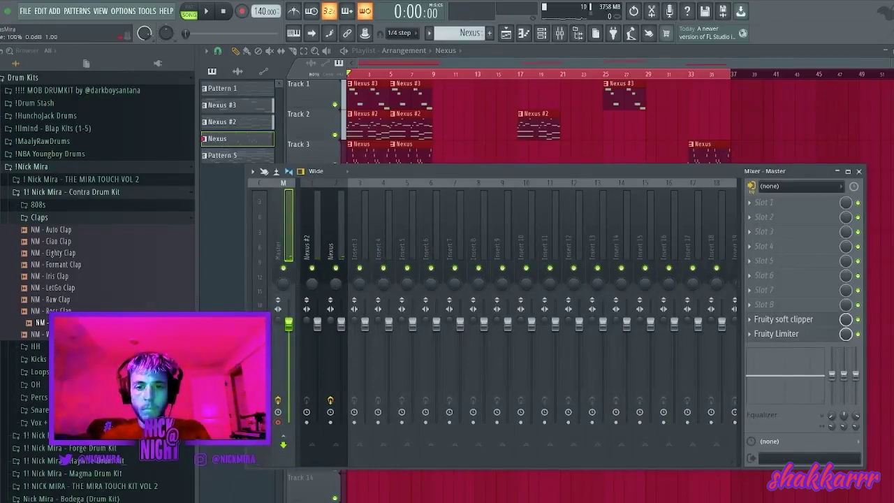
{"action": "left_click", "coordinate": [576, 155]}
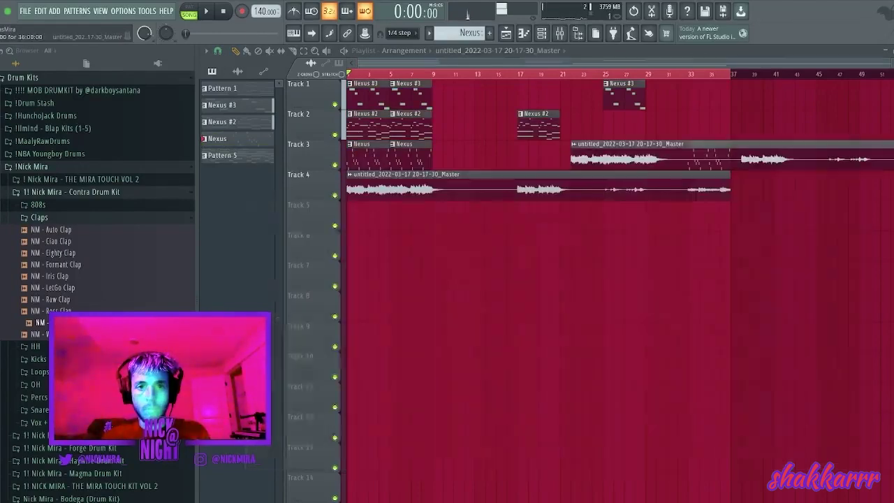
{"action": "right_click", "coordinate": [576, 155]}
Solo Track 4, shift the rendered clip's pitch by +300 cents in Stretch mode, and set the tempo to 147 BPM.
{"action": "right_click", "coordinate": [334, 195]}
{"action": "key", "text": "space"}
{"action": "double_click", "coordinate": [391, 187]}
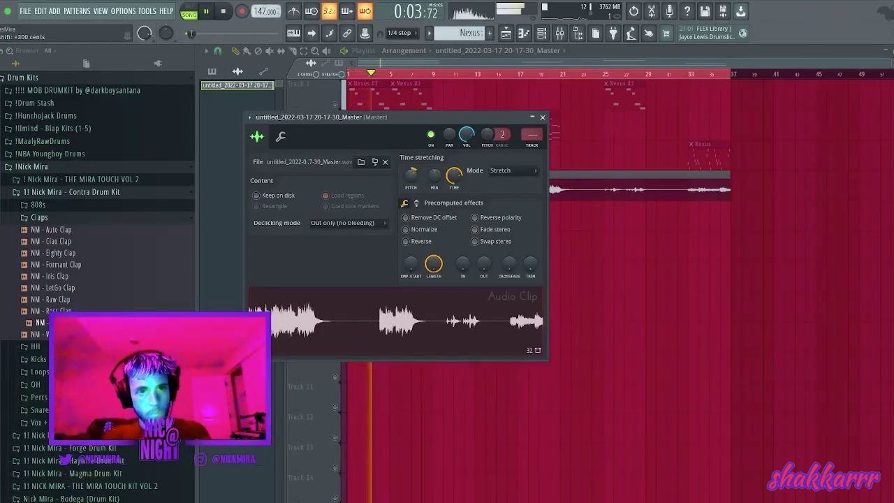
Select Pattern 1 for the playlist and slice the rendered audio clip on Track 4 at bar 17.
{"action": "left_click", "coordinate": [211, 71]}
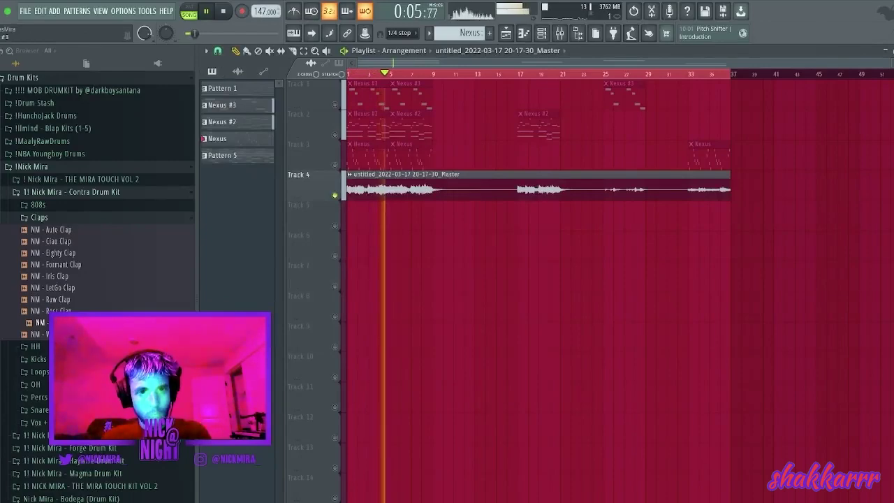
{"action": "left_click", "coordinate": [231, 89]}
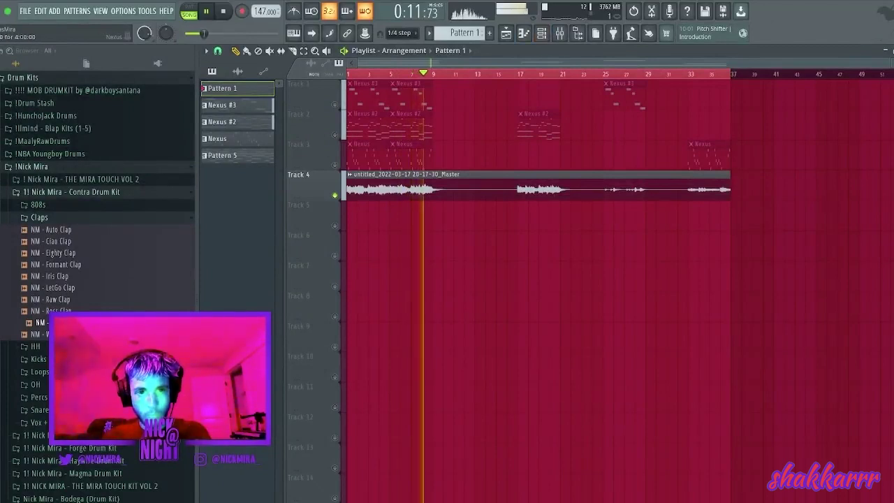
{"action": "key", "text": "space"}
{"action": "key", "text": "space"}
{"action": "left_click", "coordinate": [519, 74]}
{"action": "key", "text": "c"}
{"action": "left_click_drag", "start_coordinate": [519, 172], "coordinate": [518, 197]}
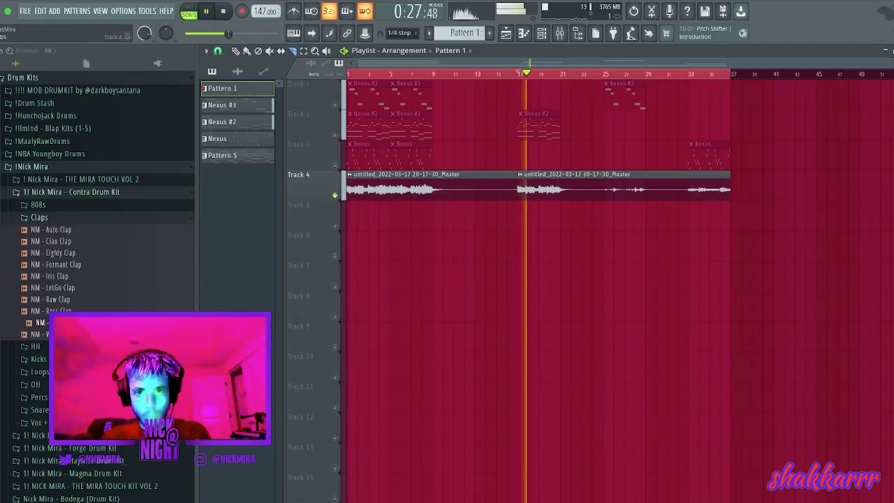
Slice the rendered audio clip on Track 4 at bars 21, 25, 29 and 33.
{"action": "left_click_drag", "start_coordinate": [560, 168], "coordinate": [559, 201]}
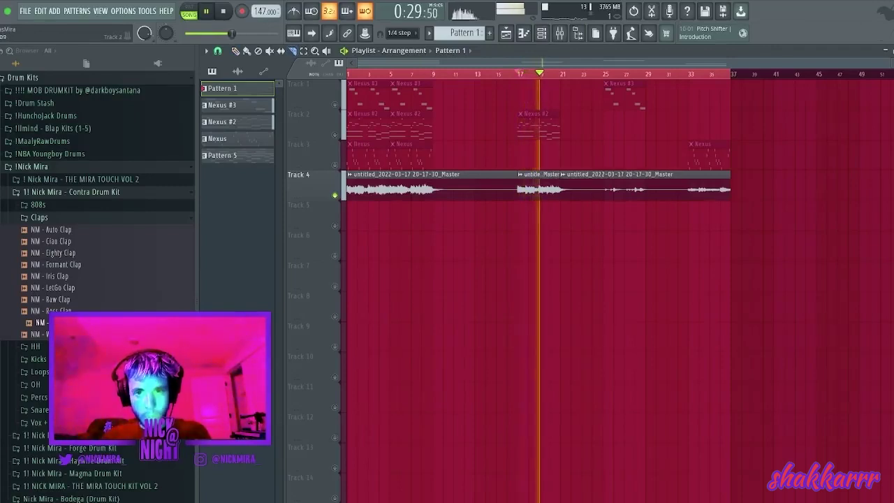
{"action": "left_click_drag", "start_coordinate": [603, 168], "coordinate": [645, 202]}
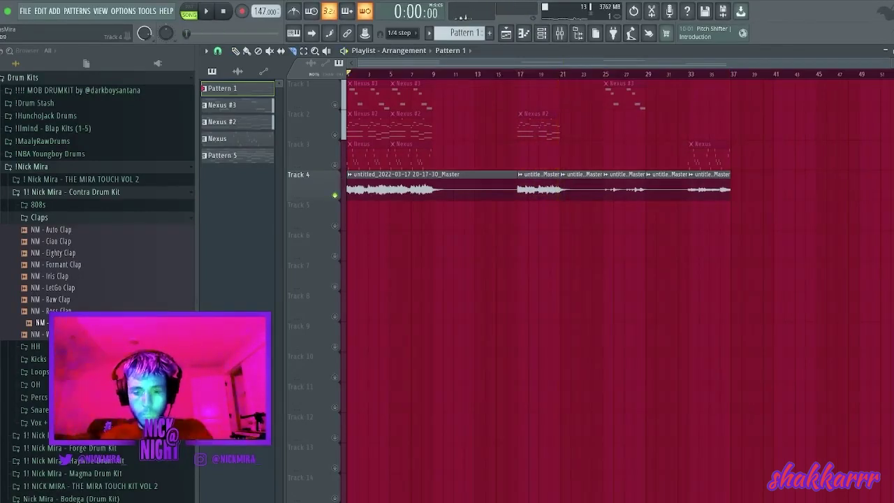
{"action": "double_click", "coordinate": [539, 176]}
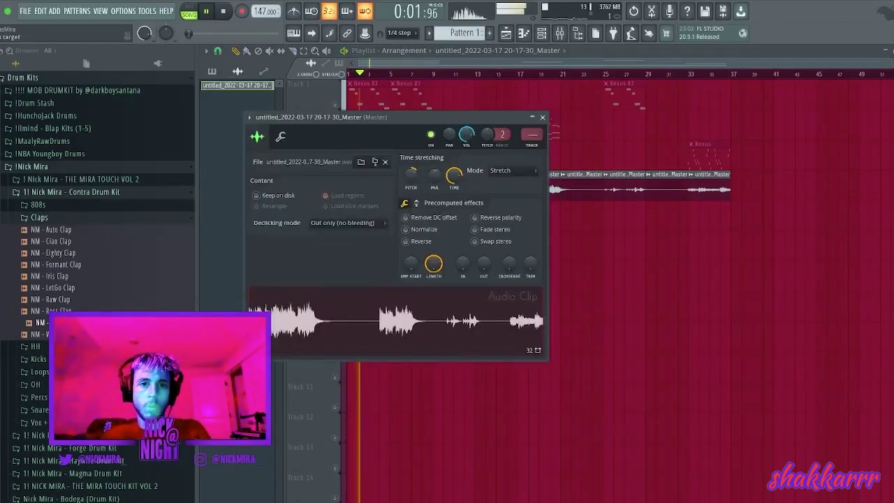
{"action": "key", "text": "space"}
{"action": "key", "text": "Escape"}
Clear the audio slices from Track 4 and place Pattern 1 there twice, at bars 1 and 5.
{"action": "right_click", "coordinate": [419, 185]}
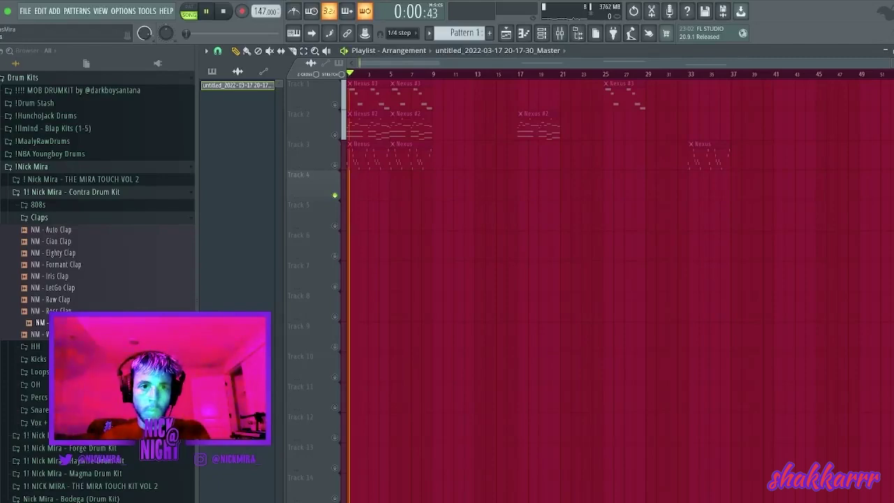
{"action": "key", "text": "space"}
{"action": "left_click", "coordinate": [211, 71]}
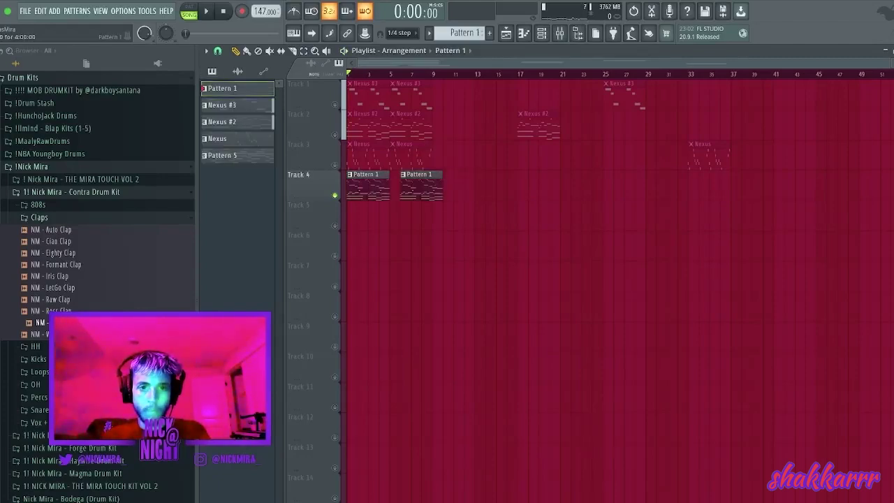
{"action": "key", "text": "space"}
{"action": "right_click", "coordinate": [421, 187]}
{"action": "left_click", "coordinate": [368, 186], "text": "ctrl"}
{"action": "key", "text": "ctrl+b"}
Delete all Nexus, Nexus #2 and Nexus #3 clips from Tracks 1 to 3 and unsolo Track 4.
{"action": "right_click", "coordinate": [411, 157]}
{"action": "right_click", "coordinate": [411, 126]}
{"action": "right_click", "coordinate": [624, 96]}
{"action": "right_click", "coordinate": [709, 155]}
{"action": "right_click", "coordinate": [335, 195]}
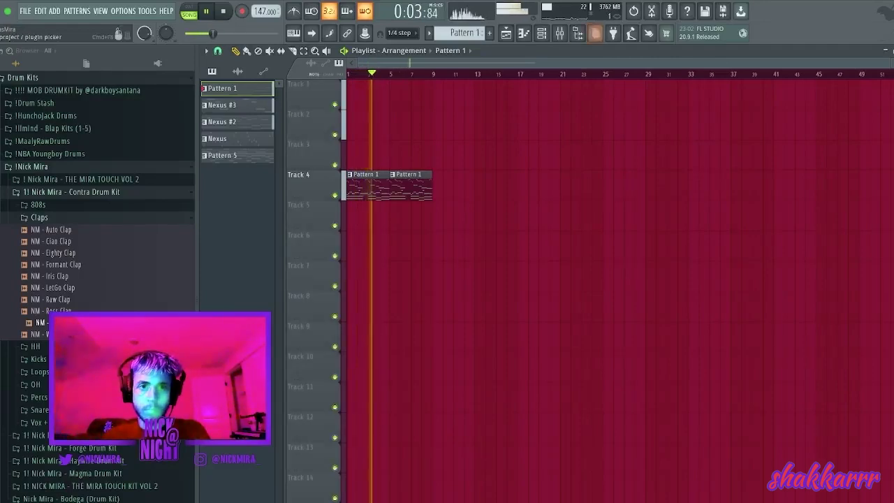
With the channel rack open, preview 808 samples from the Contra Drum Kit and THE MIRA TOUCH VOL 2 folders.
{"action": "left_click", "coordinate": [542, 33]}
{"action": "scroll", "coordinate": [279, 52], "scroll_direction": "up", "scroll_amount": 1}
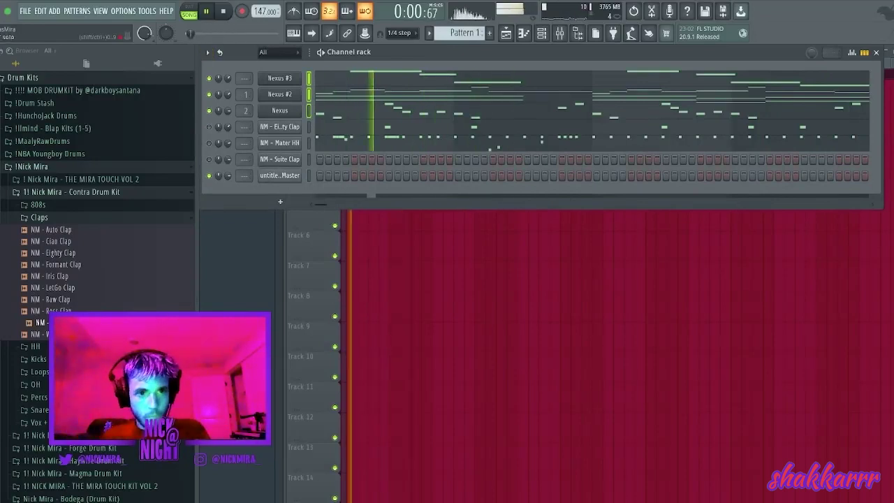
{"action": "left_click", "coordinate": [39, 217]}
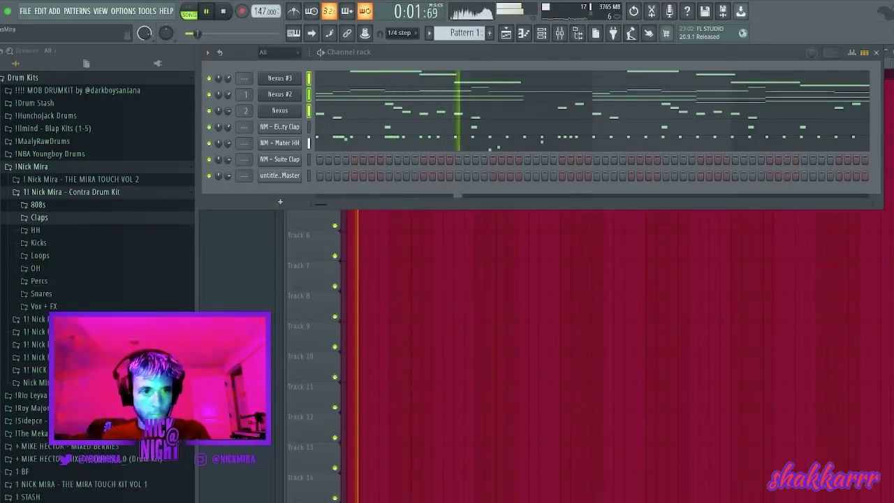
{"action": "left_click", "coordinate": [37, 204]}
{"action": "key", "text": "space"}
{"action": "left_click", "coordinate": [57, 228]}
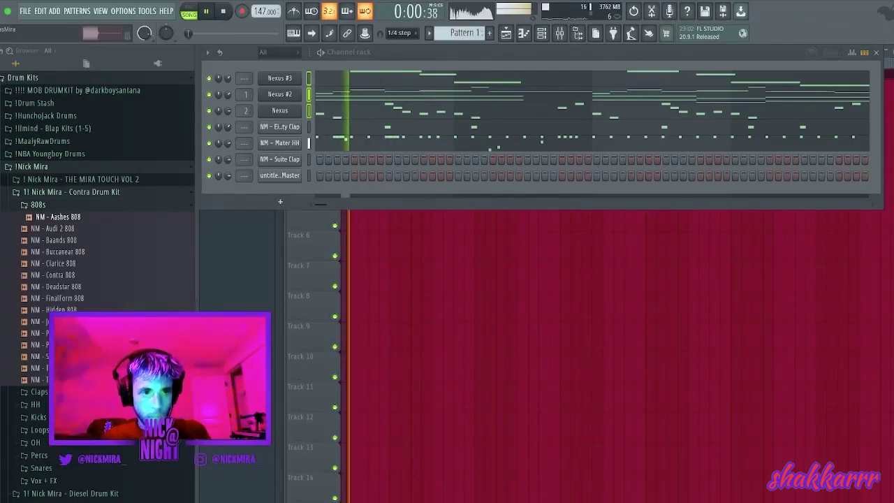
{"action": "left_click", "coordinate": [71, 192]}
{"action": "left_click", "coordinate": [81, 180]}
{"action": "left_click", "coordinate": [37, 194]}
{"action": "left_click", "coordinate": [58, 207]}
{"action": "left_click", "coordinate": [49, 242]}
{"action": "left_click", "coordinate": [55, 230]}
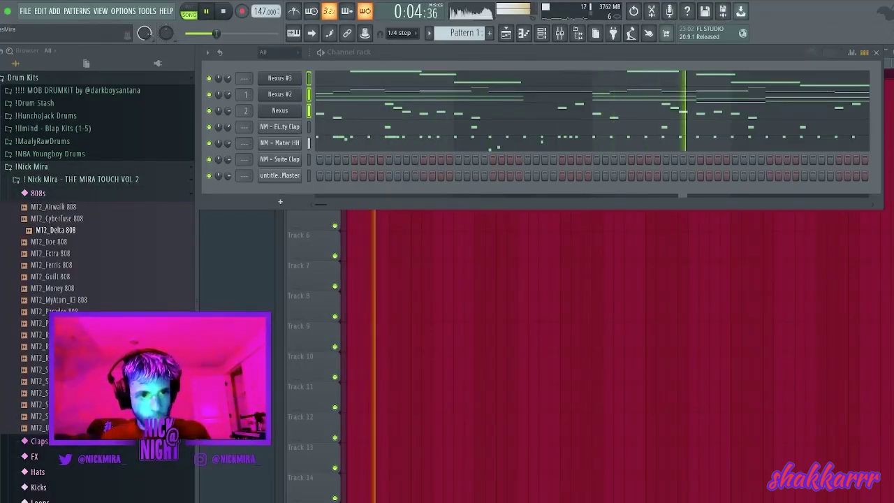
Look through the other drum kits and examine the Nexus #2 notes in the piano roll.
{"action": "left_click", "coordinate": [81, 179]}
{"action": "left_click", "coordinate": [33, 167]}
{"action": "scroll", "coordinate": [32, 167], "scroll_direction": "up", "scroll_amount": 1}
{"action": "scroll", "coordinate": [32, 167], "scroll_direction": "down", "scroll_amount": 3}
{"action": "scroll", "coordinate": [70, 183], "scroll_direction": "down", "scroll_amount": 8}
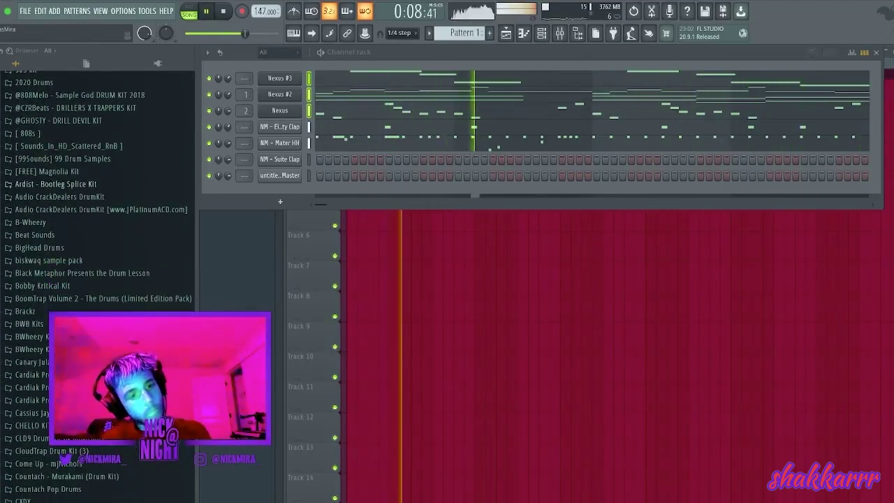
{"action": "scroll", "coordinate": [70, 171], "scroll_direction": "down", "scroll_amount": 1}
{"action": "left_click", "coordinate": [392, 94]}
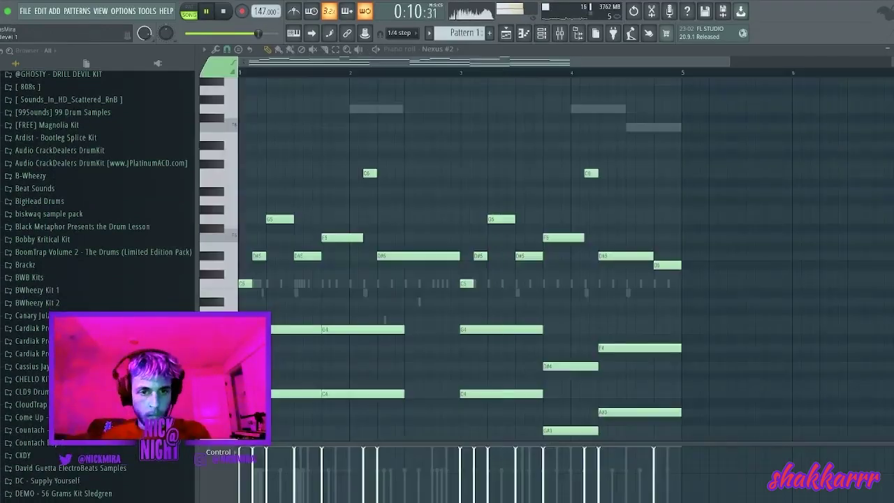
{"action": "scroll", "coordinate": [461, 259], "scroll_direction": "down", "scroll_amount": 2}
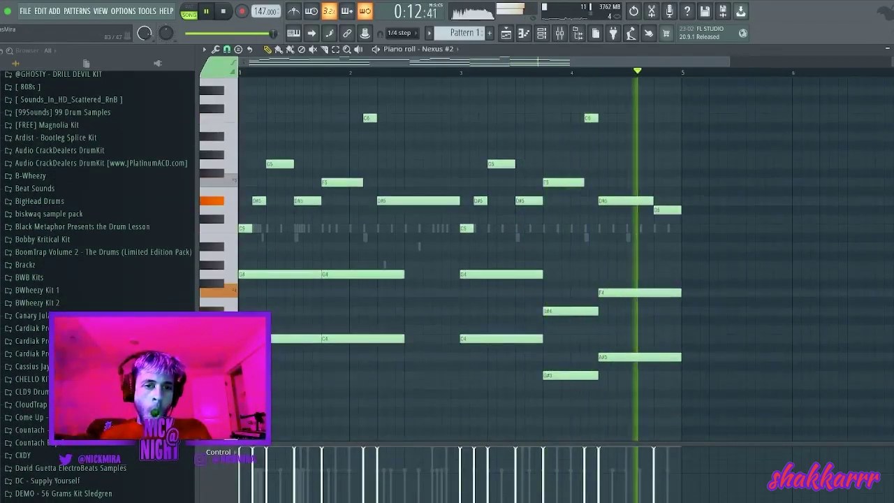
{"action": "key", "text": "space"}
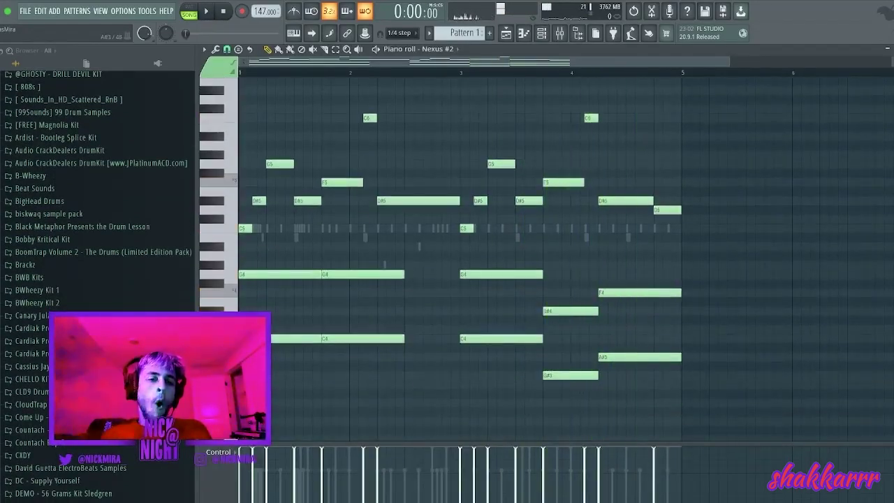
{"action": "key", "text": "Escape"}
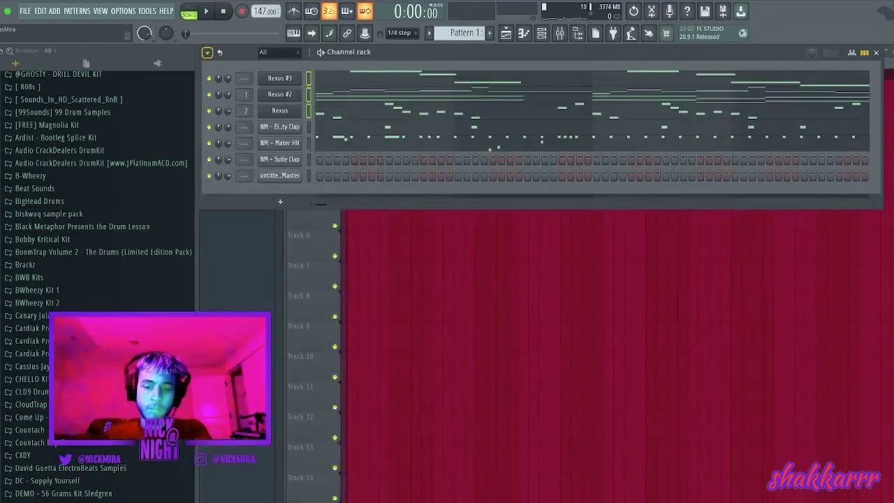
Add the DB - Arrow (808) sample from the MOB DRUMKIT's !808! folder as a new channel below Nexus.
{"action": "key", "text": "space"}
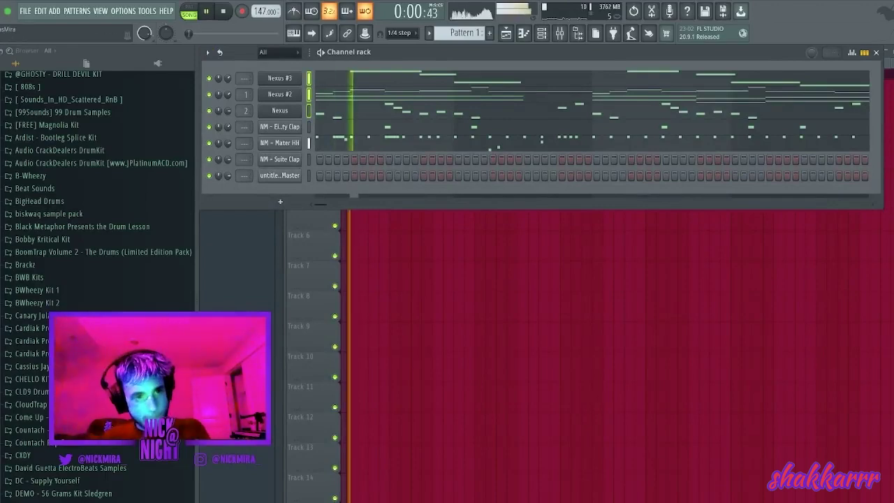
{"action": "scroll", "coordinate": [98, 279], "scroll_direction": "up", "scroll_amount": 4}
{"action": "scroll", "coordinate": [98, 280], "scroll_direction": "up", "scroll_amount": 9}
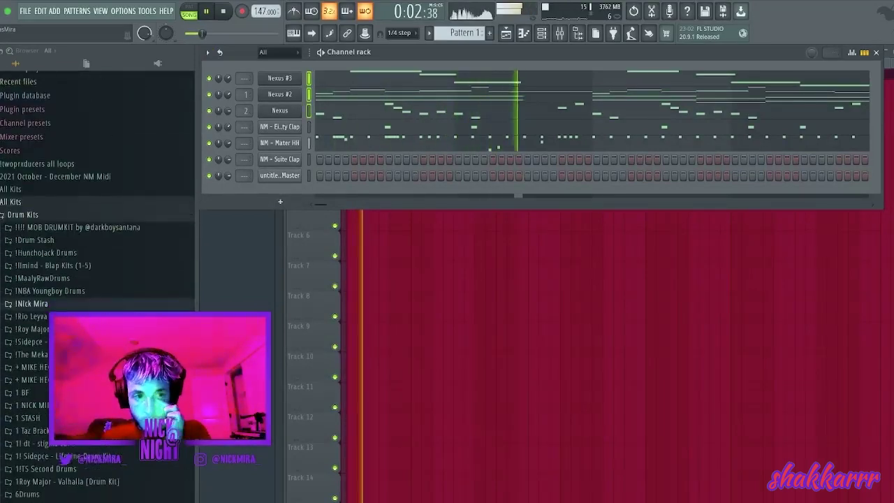
{"action": "left_click", "coordinate": [77, 236]}
{"action": "left_click", "coordinate": [77, 237]}
{"action": "left_click", "coordinate": [77, 236]}
{"action": "left_click", "coordinate": [32, 249]}
{"action": "key", "text": "space"}
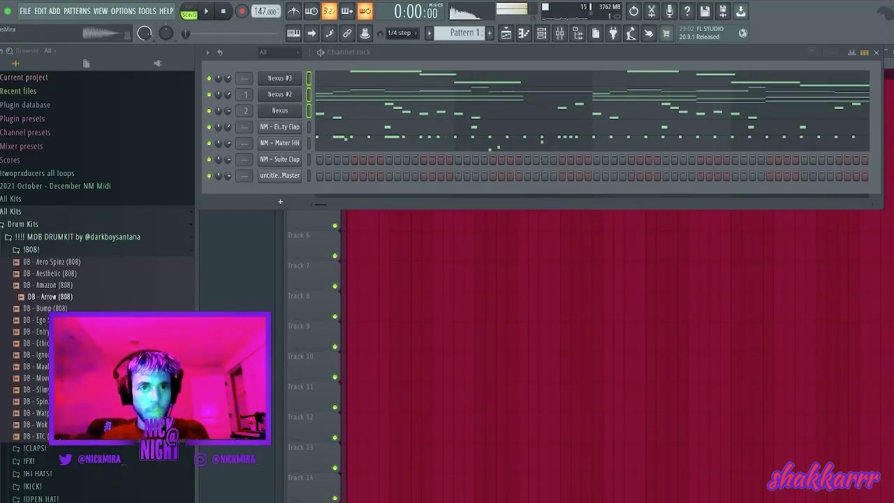
{"action": "left_click_drag", "start_coordinate": [280, 110], "coordinate": [280, 119]}
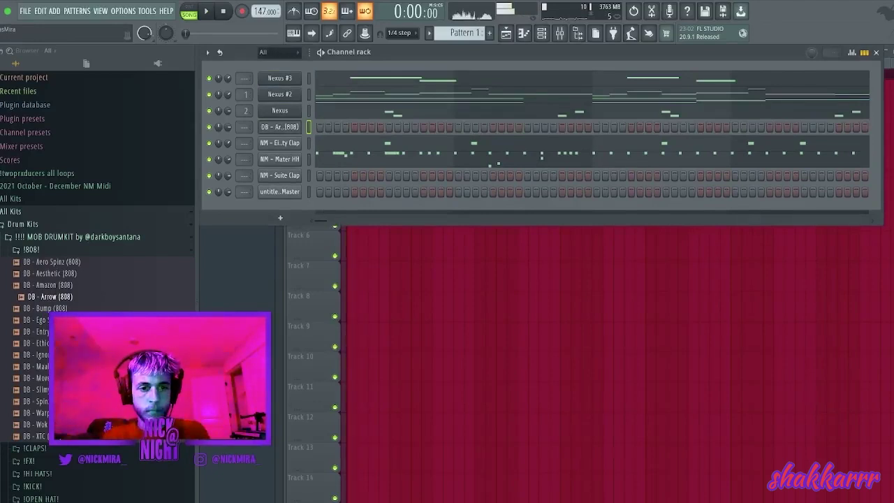
Place 808 root notes at the starts of bars 1 and 3, bar 3 beat 4 and bar 4 beat 2, raised two octaves.
{"action": "key", "text": "F7"}
{"action": "scroll", "coordinate": [419, 188], "scroll_direction": "down", "scroll_amount": 5}
{"action": "scroll", "coordinate": [419, 189], "scroll_direction": "up", "scroll_amount": 3}
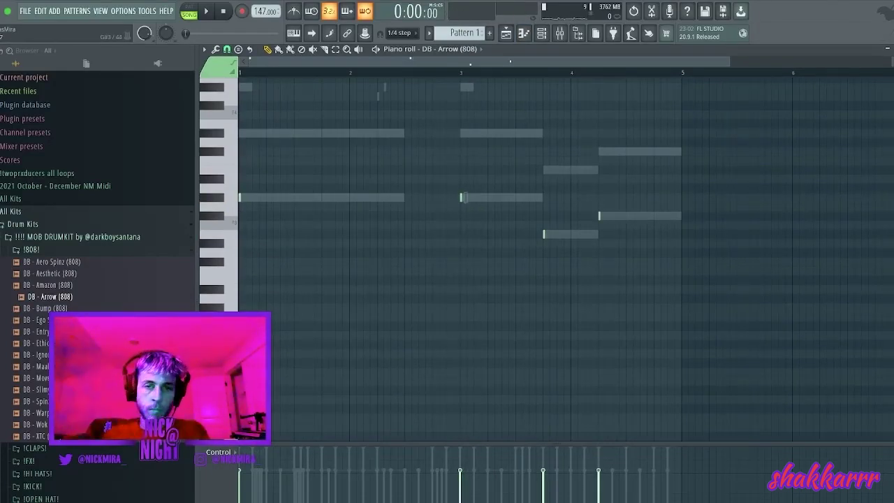
{"action": "key", "text": "space"}
{"action": "scroll", "coordinate": [619, 381], "scroll_direction": "up", "scroll_amount": 6}
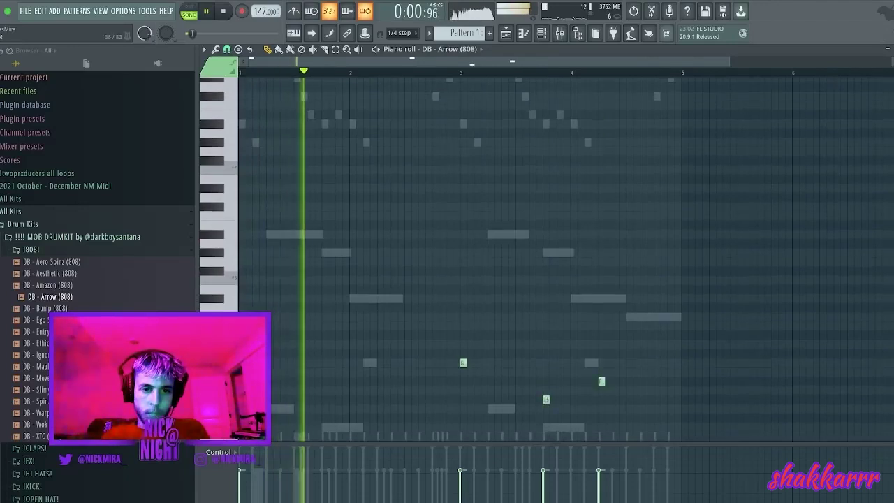
Duplicate all four 808 notes twice, offsetting each set of copies by 1.5 beats.
{"action": "key", "text": "ctrl+a"}
{"action": "key", "text": "space"}
{"action": "left_click_drag", "start_coordinate": [622, 381], "coordinate": [705, 381]}
{"action": "key", "text": "space"}
{"action": "key", "text": "space"}
{"action": "key", "text": "space"}
{"action": "key", "text": "space"}
{"action": "key", "text": "space"}
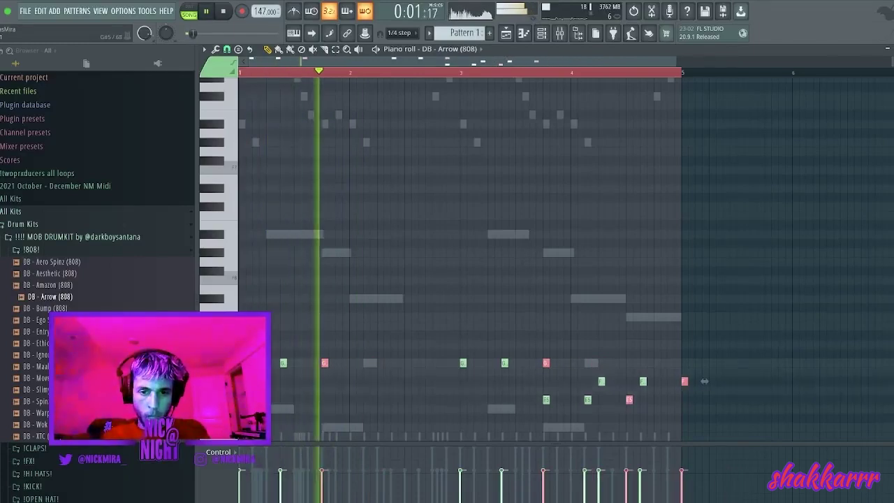
{"action": "key", "text": "space"}
{"action": "key", "text": "space"}
{"action": "left_click", "coordinate": [705, 382], "text": "ctrl"}
Delete the surplus 808 copies at bar 3 beat 4, bar 4 beat 3 and bar 5, and add a note at bar 2 beat 2.
{"action": "right_click", "coordinate": [546, 364]}
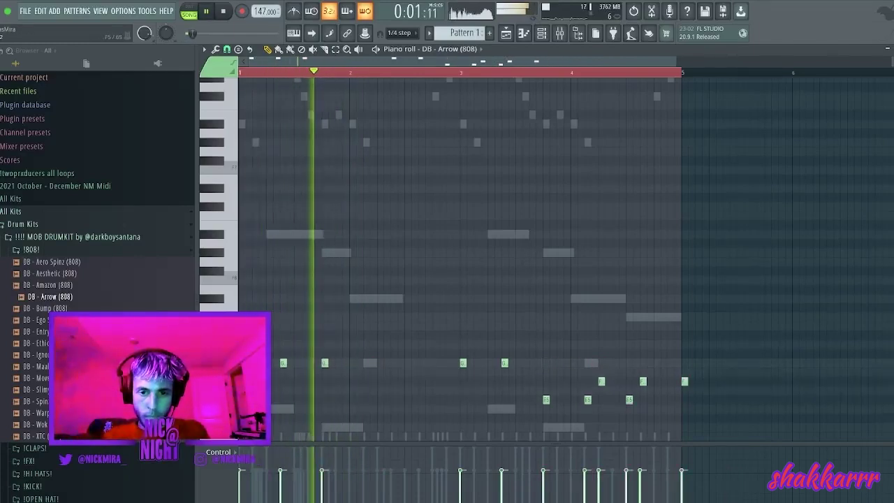
{"action": "right_click", "coordinate": [630, 400]}
{"action": "right_click", "coordinate": [684, 381]}
{"action": "key", "text": "space"}
{"action": "key", "text": "space"}
{"action": "left_click", "coordinate": [380, 363]}
{"action": "key", "text": "ctrl+d"}
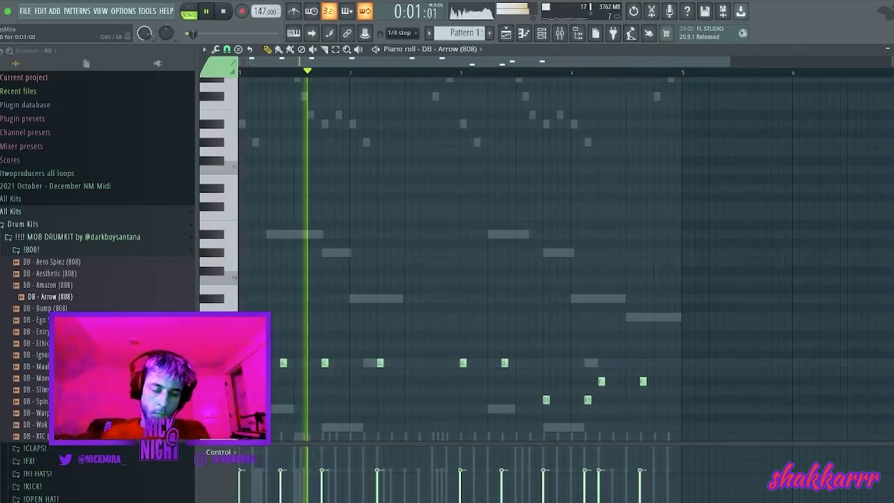
Try all the DB - Arrow (808) notes two octaves higher.
{"action": "key", "text": "ctrl+Up"}
{"action": "key", "text": "space"}
{"action": "key", "text": "space"}
{"action": "key", "text": "ctrl+Up"}
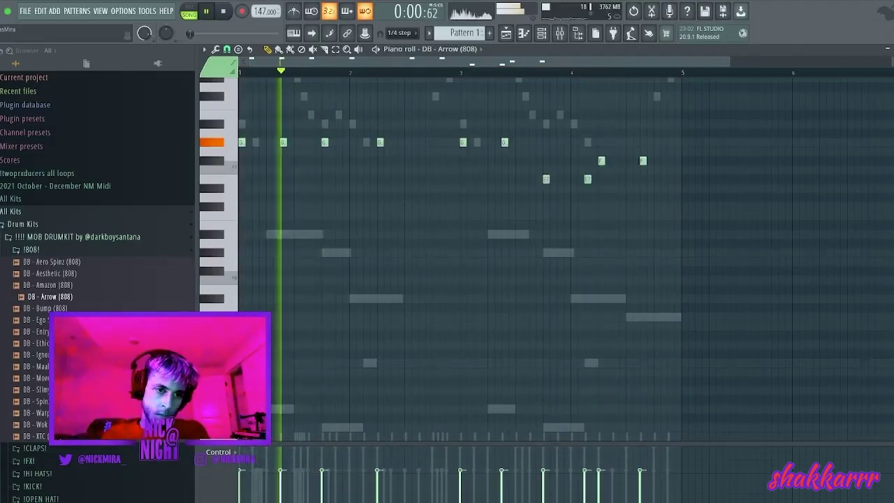
Check the 808 sampler's miscellaneous settings and lower all of its notes by two octaves.
{"action": "key", "text": "Escape"}
{"action": "left_click", "coordinate": [279, 127]}
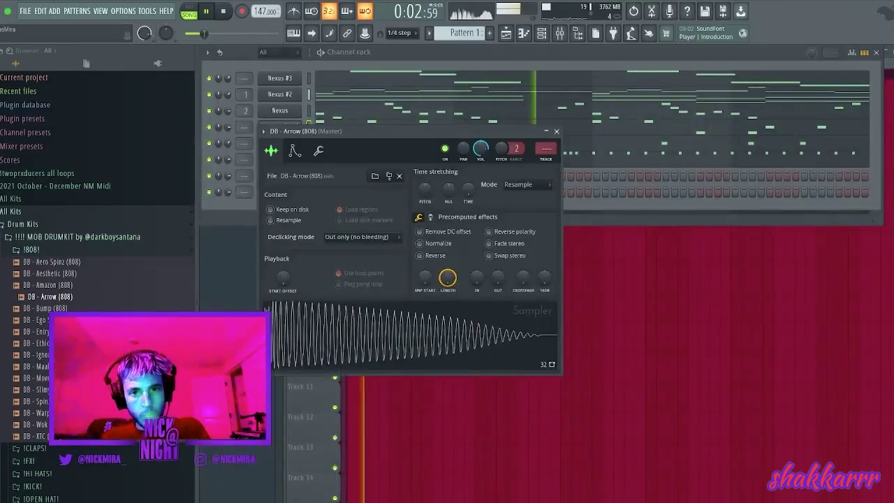
{"action": "left_click", "coordinate": [318, 150]}
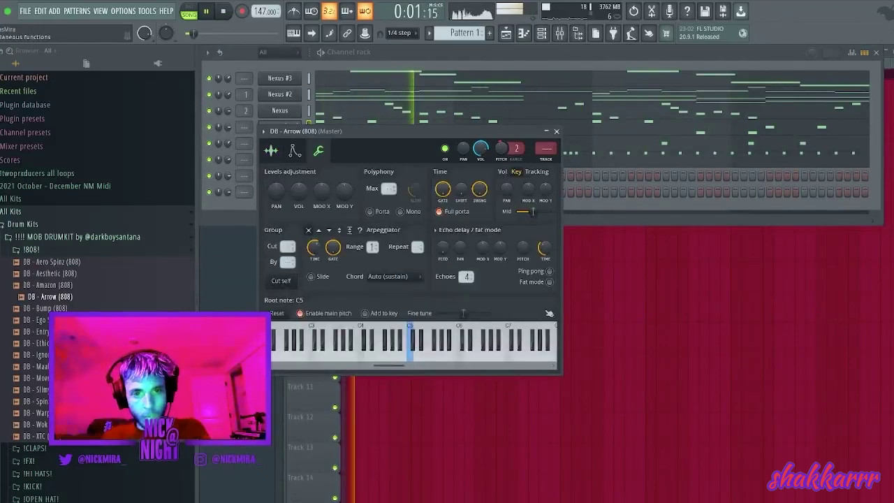
{"action": "key", "text": "Escape"}
{"action": "key", "text": "F7"}
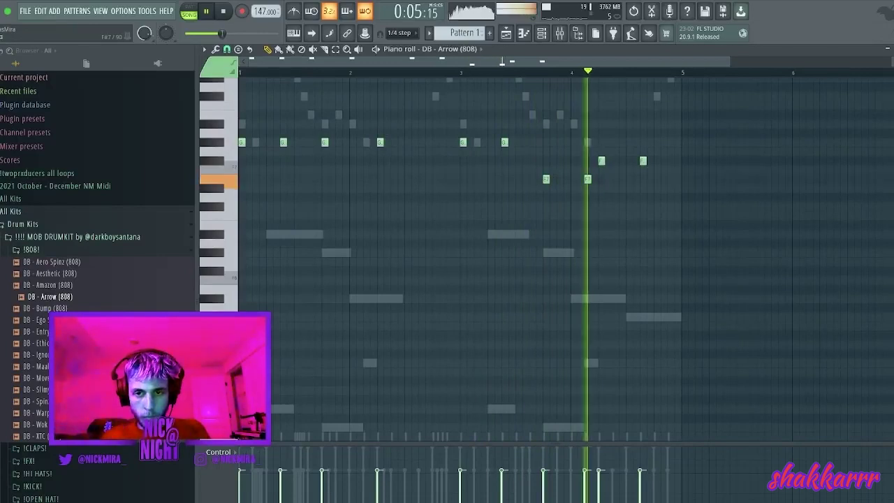
{"action": "key", "text": "ctrl+Down"}
{"action": "key", "text": "ctrl+Down"}
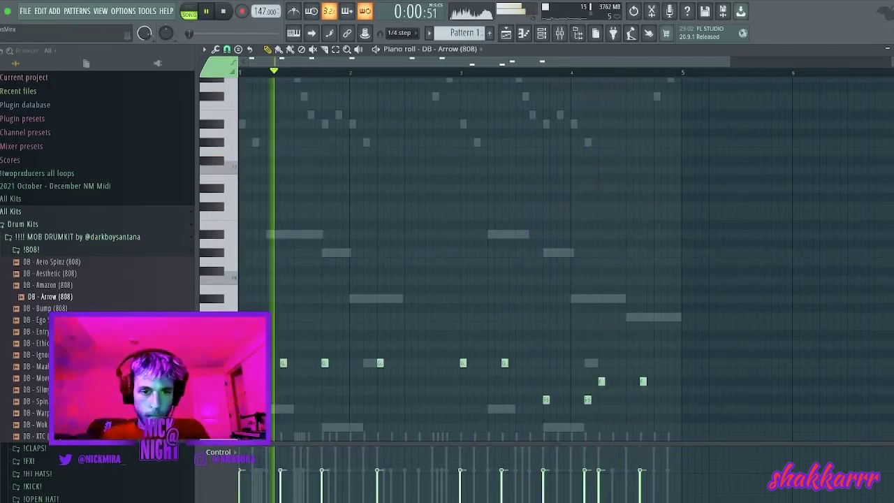
Raise the velocity of all the 808 notes to maximum.
{"action": "key", "text": "ctrl+a"}
{"action": "scroll", "coordinate": [447, 269], "scroll_direction": "up", "scroll_amount": 5}
{"action": "key", "text": "ctrl+d"}
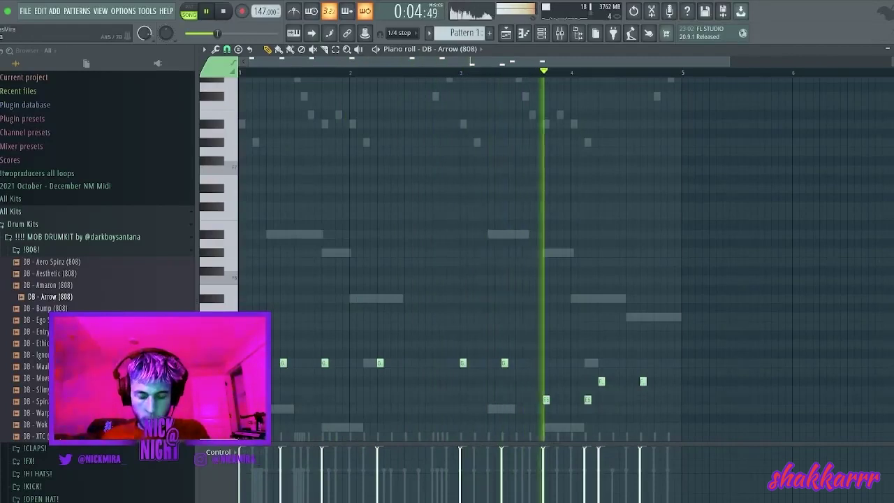
Add an 808 note at bar 4 beat 3 and move the bar 2 note half a beat earlier.
{"action": "left_click", "coordinate": [629, 382]}
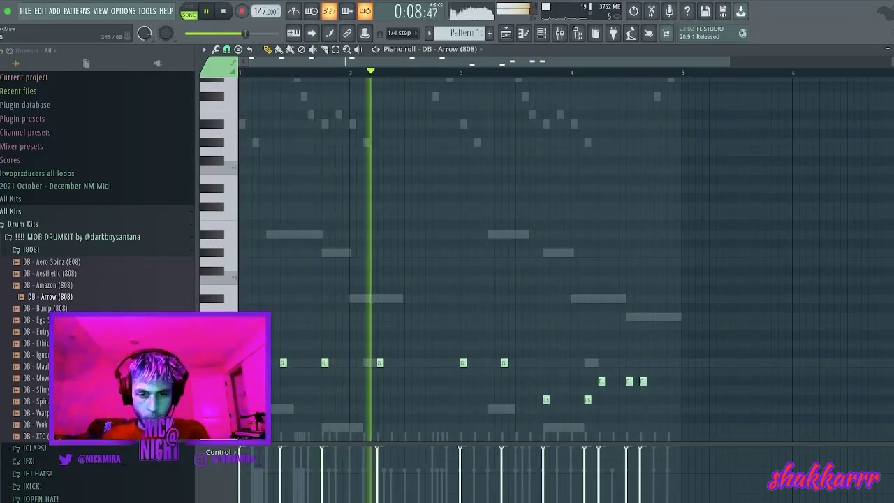
{"action": "key", "text": "space"}
{"action": "key", "text": "space"}
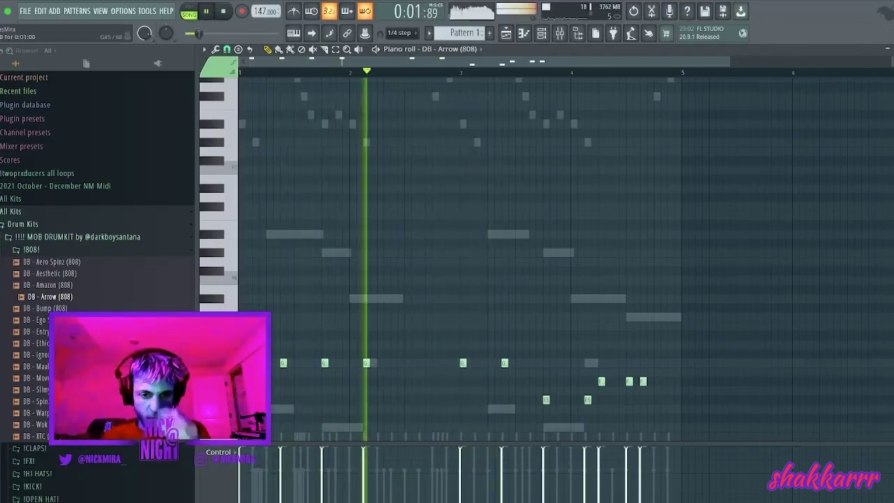
{"action": "key", "text": "Escape"}
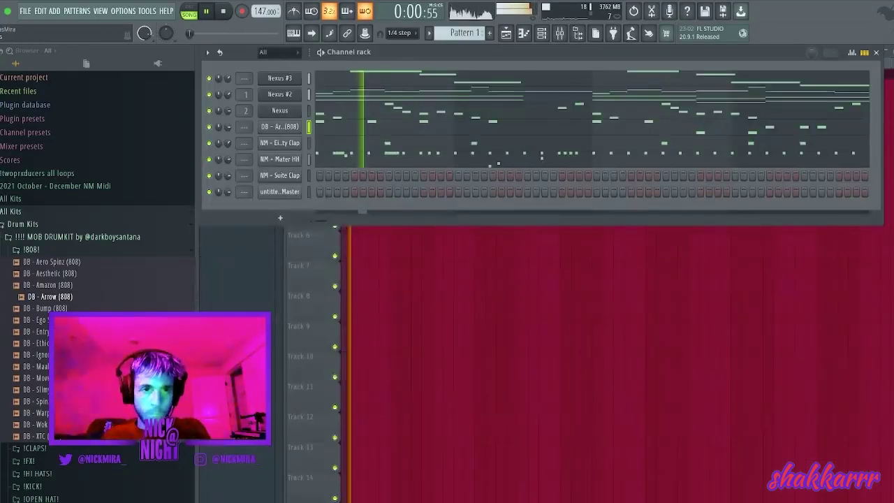
Collapse the !808! folder and expand the !HI HATS! folder of the MOB drum kit while playing the beat.
{"action": "left_click", "coordinate": [31, 249]}
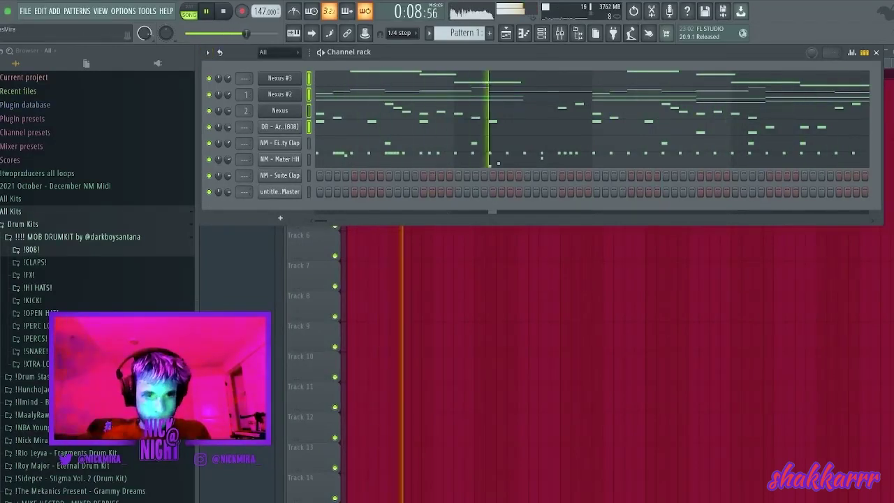
{"action": "left_click", "coordinate": [37, 288]}
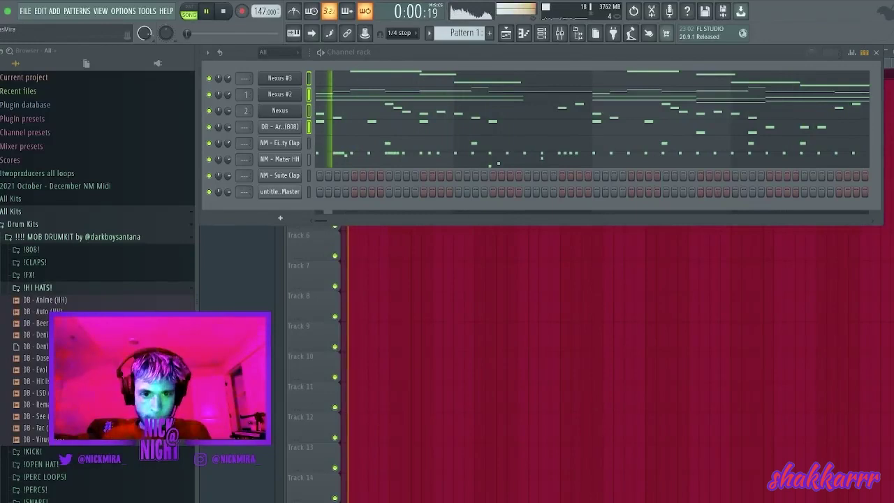
{"action": "key", "text": "space"}
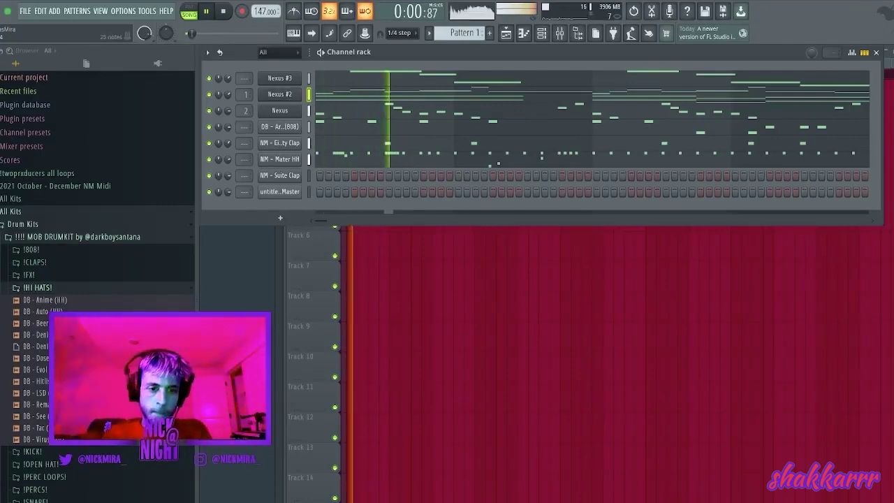
{"action": "key", "text": "F7"}
{"action": "key", "text": "F7"}
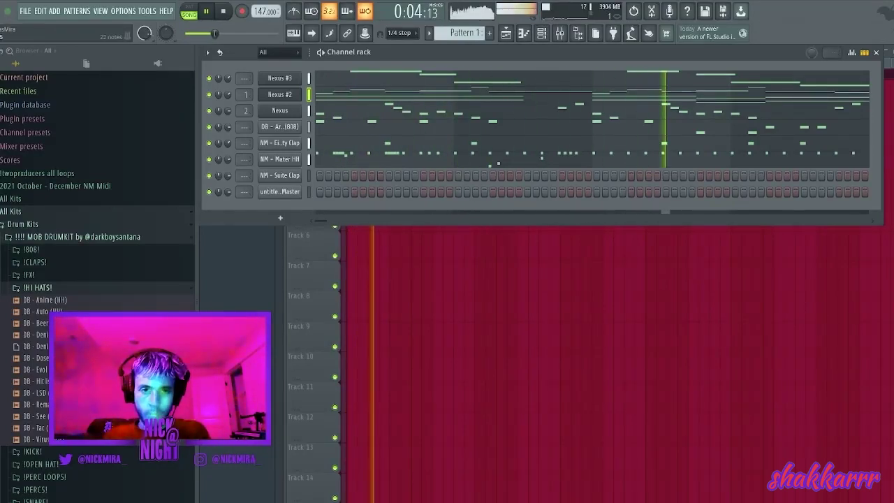
Add high notes to Nexus #2 in bar 1: G#6 on beats 1 and 4 and A6 on beat 2.
{"action": "key", "text": "F7"}
{"action": "scroll", "coordinate": [461, 259], "scroll_direction": "down", "scroll_amount": 1}
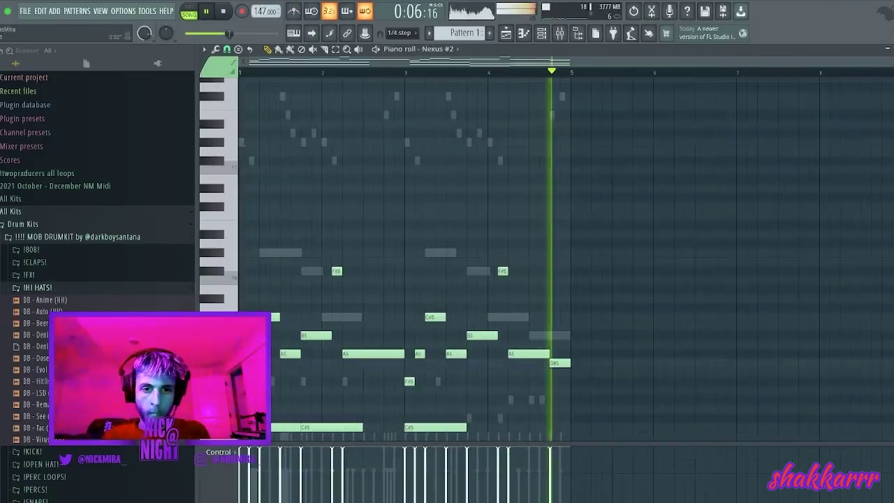
{"action": "left_click", "coordinate": [244, 253]}
{"action": "key", "text": "space"}
{"action": "key", "text": "space"}
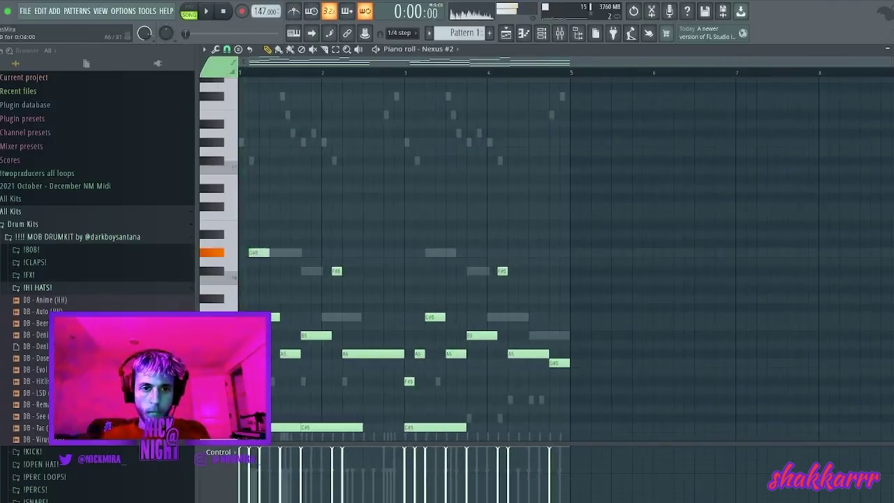
{"action": "key", "text": "space"}
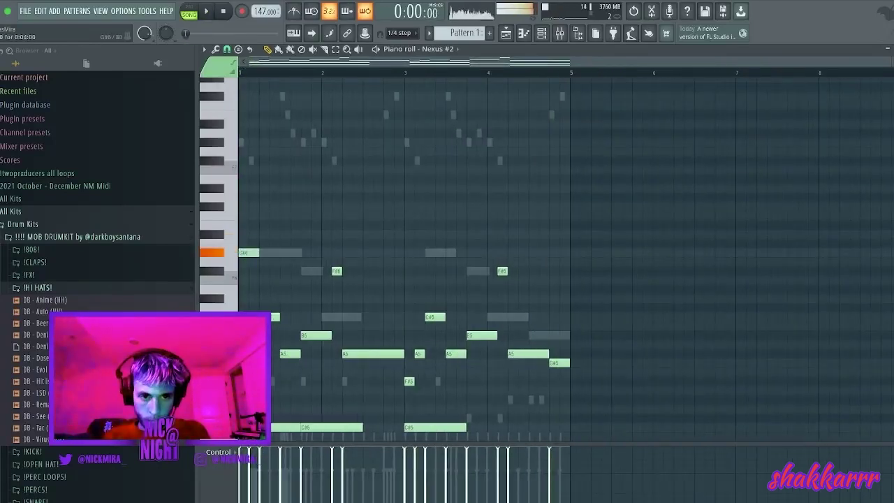
{"action": "key", "text": "space"}
{"action": "key", "text": "space"}
{"action": "left_click", "coordinate": [304, 252]}
{"action": "left_click", "coordinate": [326, 244]}
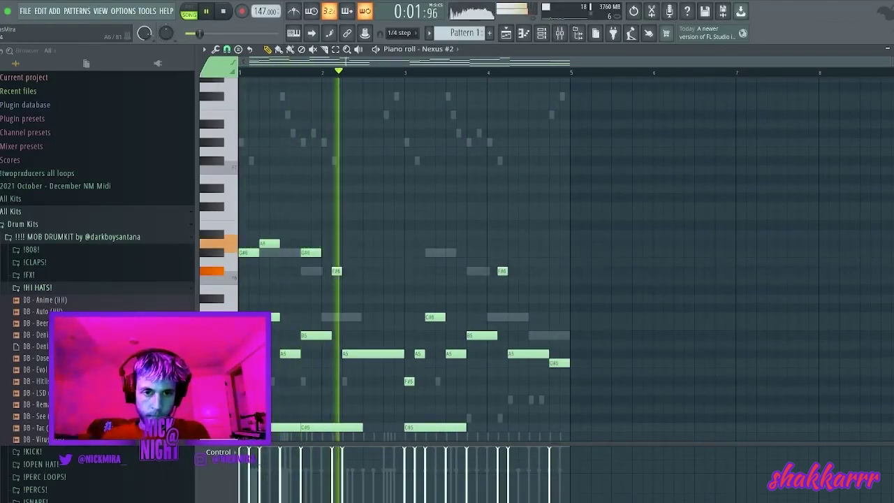
Lengthen the F#6 note in bar 2 of Nexus #2 to one and a half beats.
{"action": "key", "text": "space"}
{"action": "key", "text": "space"}
{"action": "right_click", "coordinate": [328, 244]}
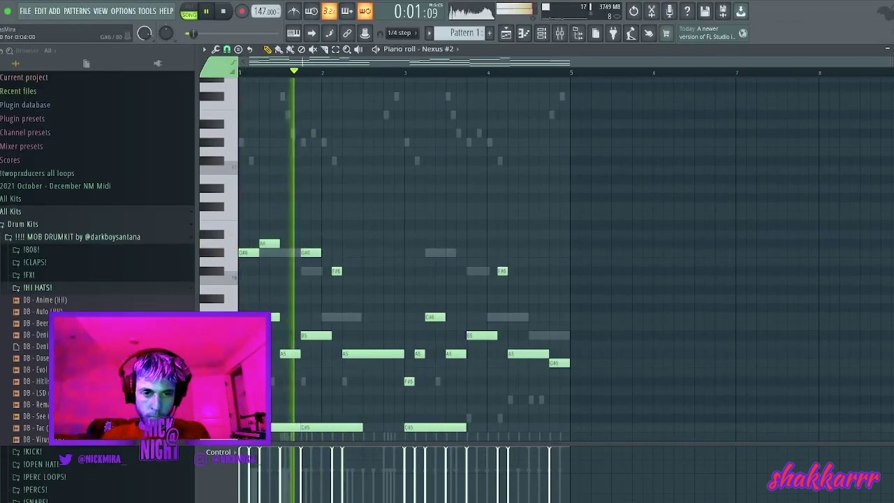
{"action": "key", "text": "space"}
{"action": "key", "text": "space"}
{"action": "left_click_drag", "start_coordinate": [340, 271], "coordinate": [362, 271]}
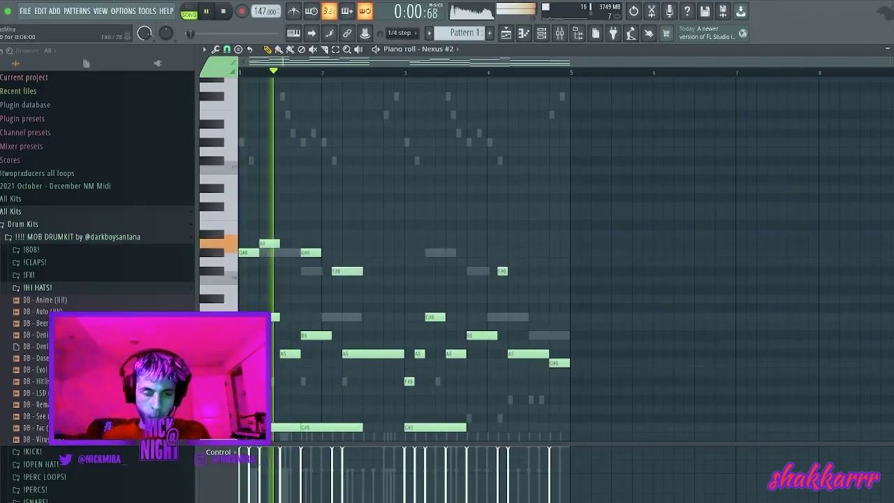
Add a B6 note on beat 4 of bar 2, and try then remove an A6 note on beat 2.
{"action": "key", "text": "space"}
{"action": "key", "text": "space"}
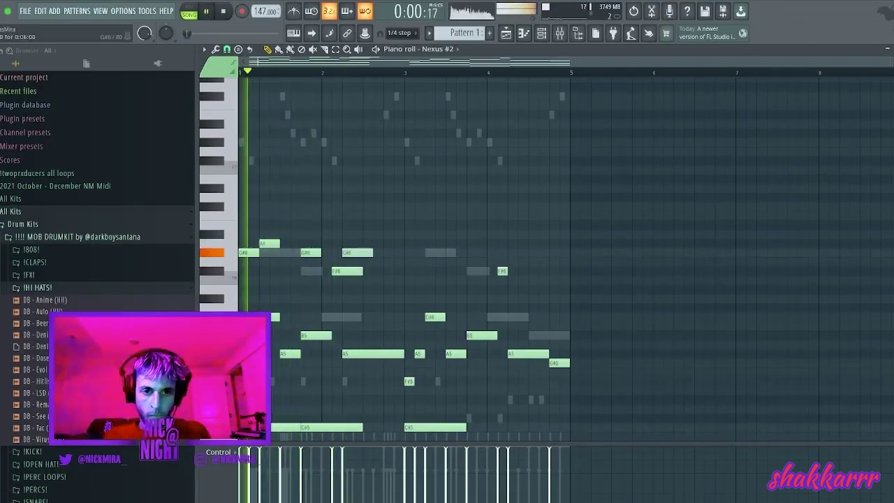
{"action": "left_click", "coordinate": [345, 244]}
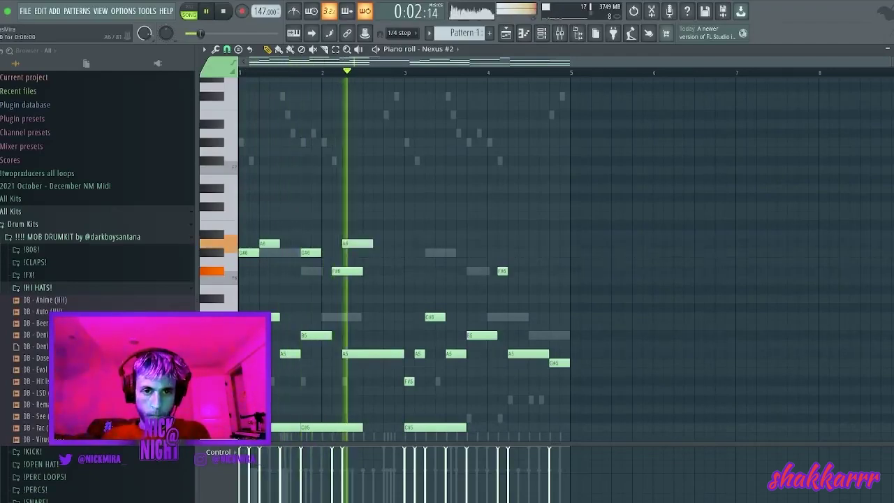
{"action": "key", "text": "space"}
{"action": "left_click", "coordinate": [378, 224]}
{"action": "key", "text": "space"}
{"action": "left_click_drag", "start_coordinate": [379, 225], "coordinate": [241, 288]}
{"action": "right_click", "coordinate": [357, 244]}
Duplicate the high Nexus #2 phrase into bars 3 and 4 and lengthen the bar 4 F#6 note to match bar 2.
{"action": "key", "text": "ctrl+b"}
{"action": "key", "text": "ctrl+d"}
{"action": "right_click", "coordinate": [503, 271]}
{"action": "left_click_drag", "start_coordinate": [508, 271], "coordinate": [528, 271]}
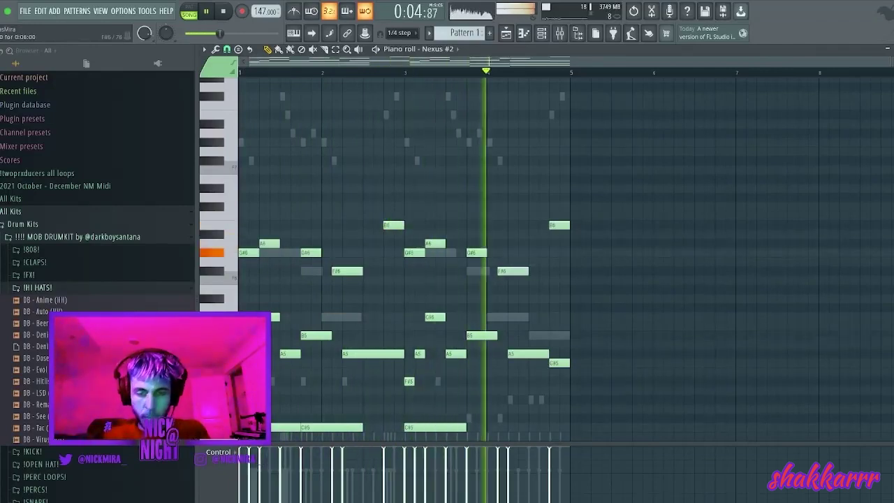
{"action": "key", "text": "Escape"}
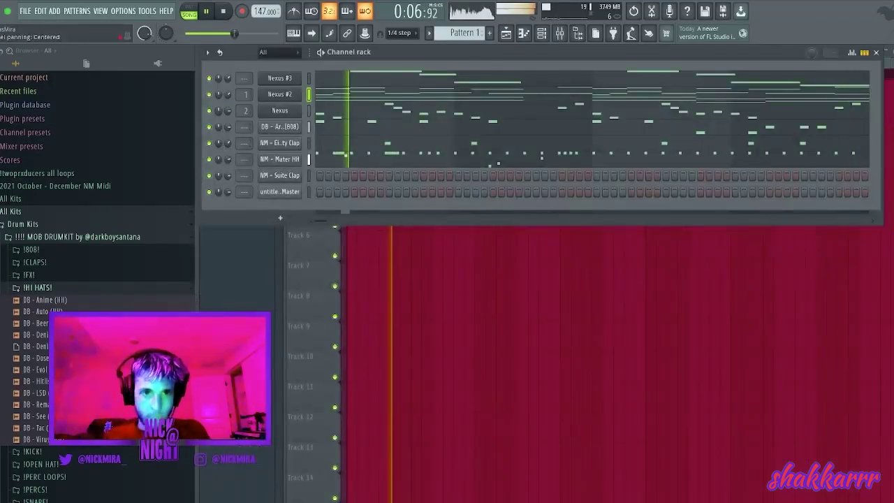
Mute the Nexus #2 channel and delete the NM - Suite Clap channel.
{"action": "right_click", "coordinate": [209, 111]}
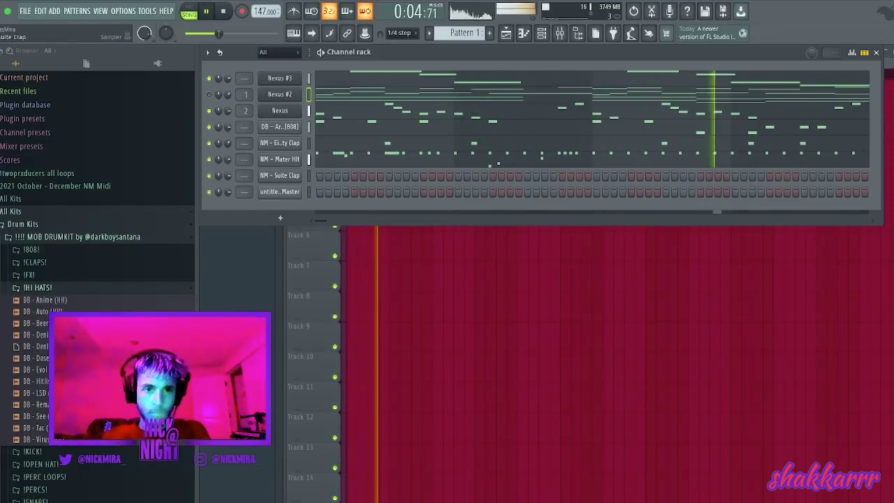
{"action": "key", "text": "ctrl+z"}
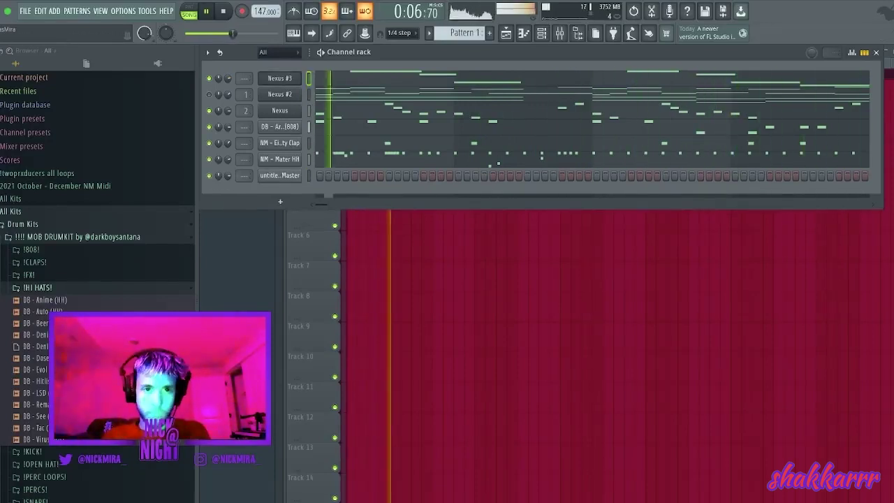
Add a Serum channel above Nexus #3 and place a C#6 note at the start of bar 1.
{"action": "left_click", "coordinate": [279, 78]}
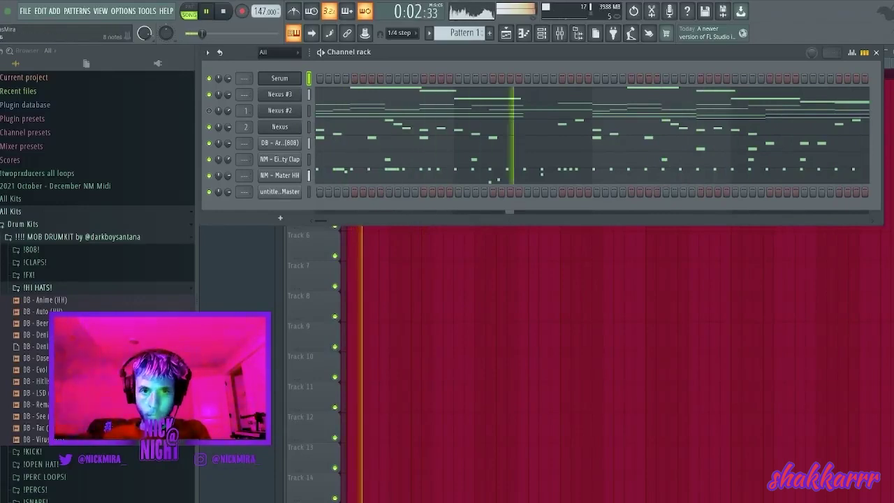
{"action": "key", "text": "F7"}
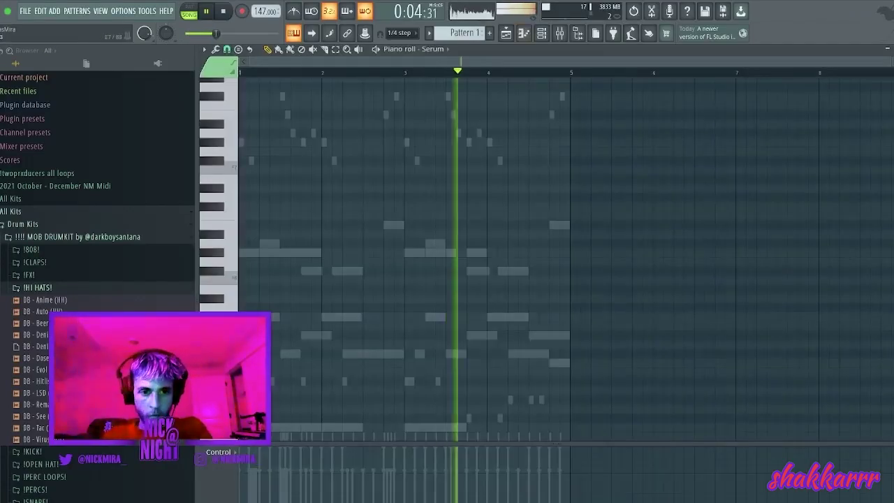
{"action": "key", "text": "space"}
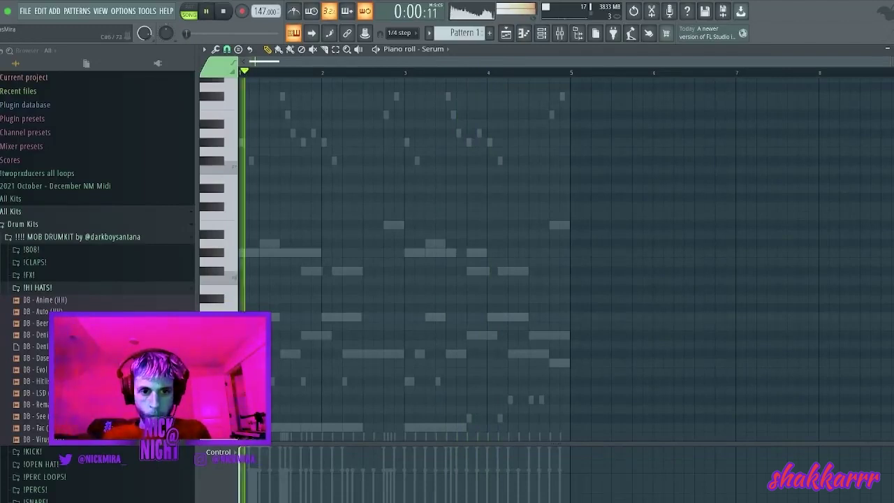
Try Serum notes F#5 and C#6 on beats 3 and 4 of bar 1 and D6 on beat 3 of bar 2.
{"action": "left_click", "coordinate": [283, 308]}
{"action": "left_click", "coordinate": [304, 317]}
{"action": "key", "text": "space"}
{"action": "key", "text": "space"}
{"action": "key", "text": "space"}
{"action": "left_click_drag", "start_coordinate": [309, 308], "coordinate": [289, 381]}
{"action": "key", "text": "space"}
{"action": "key", "text": "space"}
{"action": "key", "text": "space"}
{"action": "left_click", "coordinate": [366, 308]}
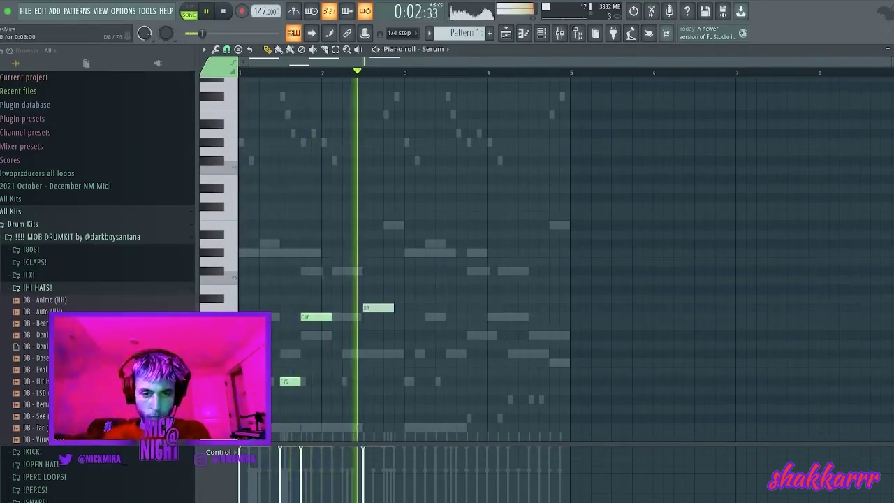
Replace the Serum F#5 note with A6 on beat 2 of bar 1 and raise the beat 4 note to G#6.
{"action": "key", "text": "space"}
{"action": "key", "text": "space"}
{"action": "right_click", "coordinate": [290, 381]}
{"action": "key", "text": "space"}
{"action": "mouse_move", "coordinate": [274, 253]}
{"action": "left_mouse_down"}
{"action": "mouse_move", "coordinate": [263, 253]}
{"action": "mouse_move", "coordinate": [268, 243]}
{"action": "left_mouse_up"}
{"action": "key", "text": "space"}
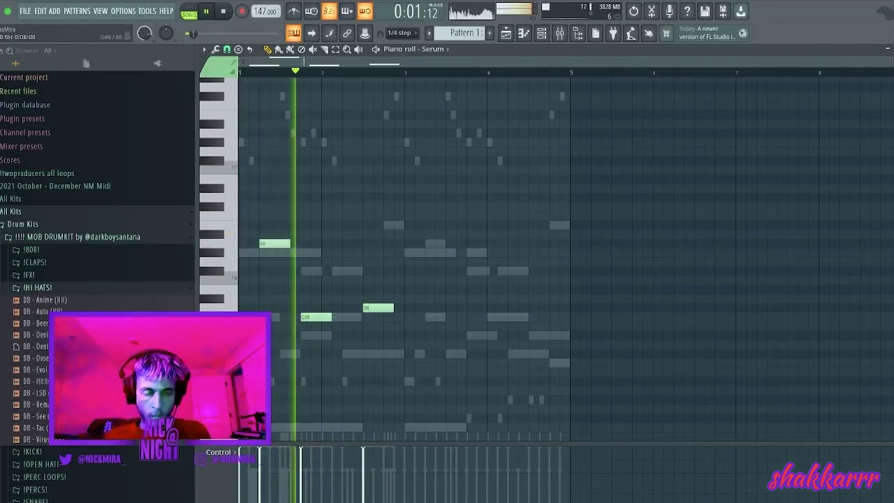
{"action": "key", "text": "space"}
{"action": "left_click_drag", "start_coordinate": [315, 317], "coordinate": [316, 252]}
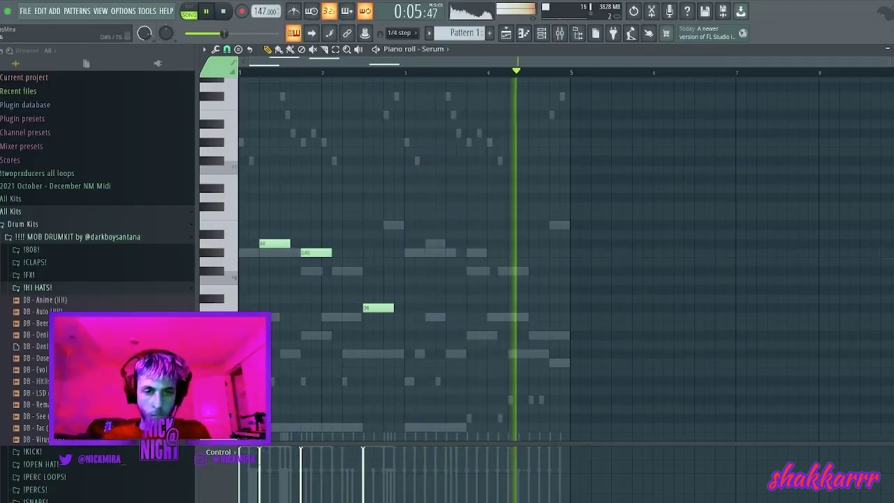
Move the Serum A6 note down to A5 half a beat later and delete the D6 note in bar 2.
{"action": "key", "text": "space"}
{"action": "key", "text": "space"}
{"action": "left_click_drag", "start_coordinate": [273, 243], "coordinate": [284, 354]}
{"action": "key", "text": "space"}
{"action": "key", "text": "space"}
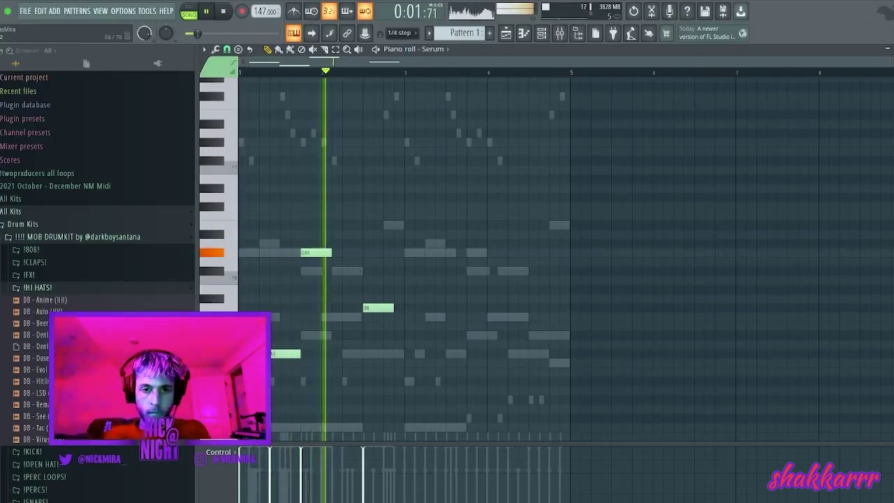
{"action": "key", "text": "space"}
{"action": "key", "text": "space"}
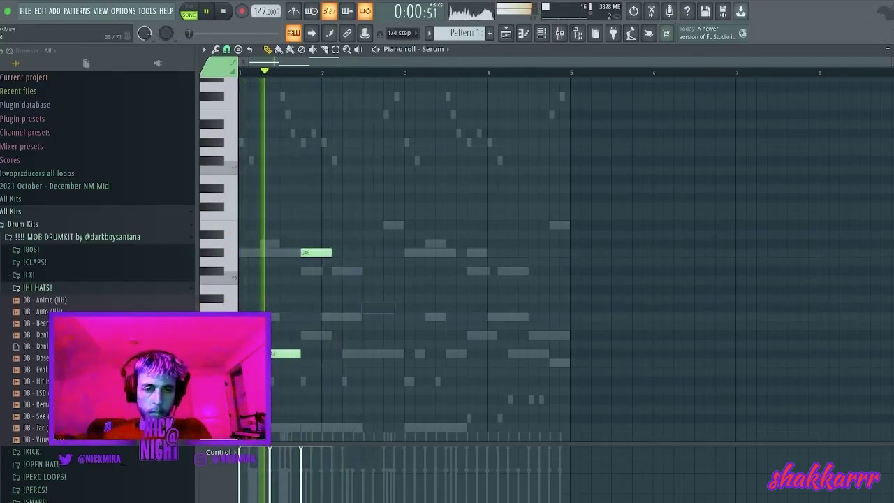
{"action": "key", "text": "Escape"}
{"action": "key", "text": "space"}
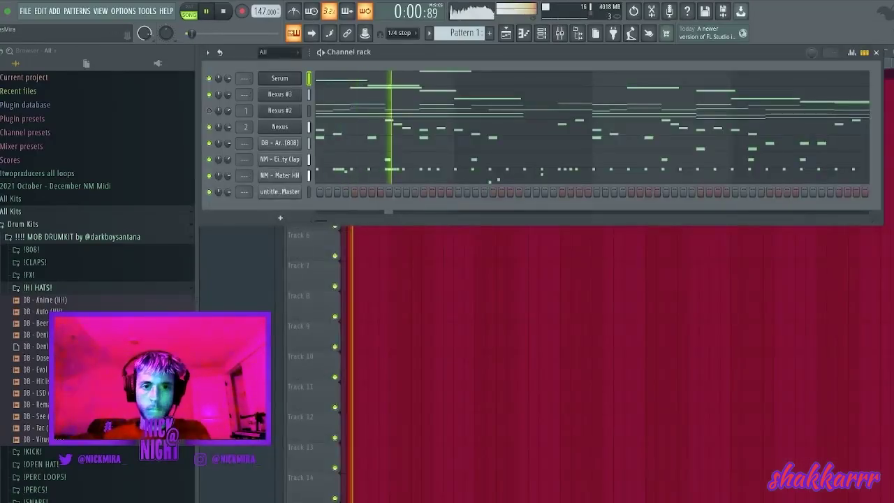
Set the tempo to 134 BPM and transpose the pattern's notes down one semitone.
{"action": "key", "text": "space"}
{"action": "key", "text": "space"}
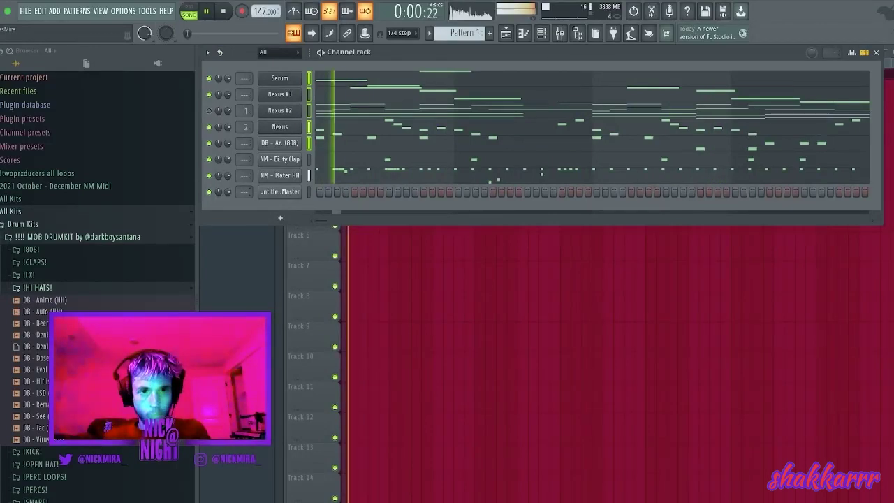
{"action": "key", "text": "space"}
{"action": "key", "text": "space"}
{"action": "left_click_drag", "start_coordinate": [261, 11], "coordinate": [262, 19]}
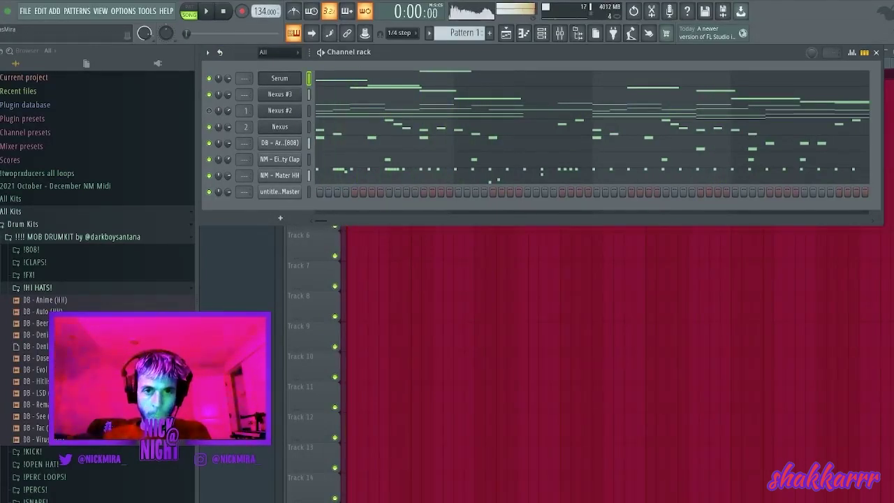
{"action": "key", "text": "space"}
{"action": "key", "text": "space"}
{"action": "key", "text": "space"}
{"action": "key", "text": "space"}
{"action": "key", "text": "space"}
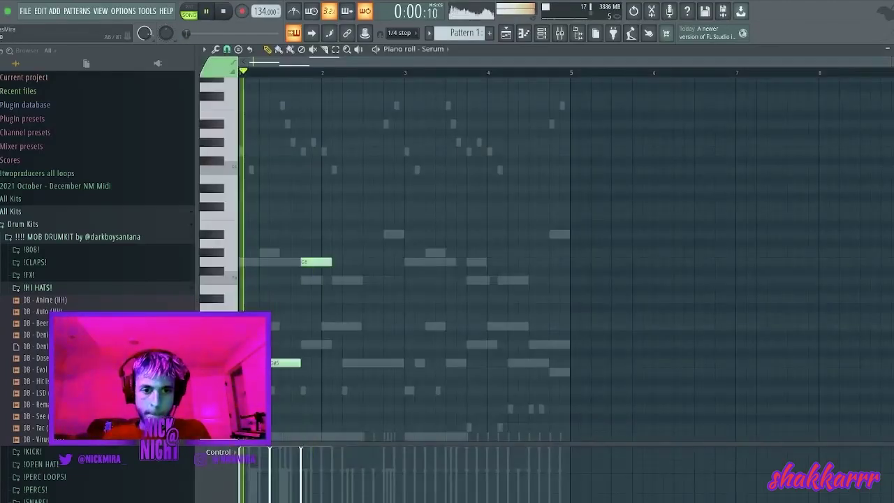
Replace the high Serum G6 note with half-beat G5 and G#5 notes at the end of bar 1.
{"action": "key", "text": "space"}
{"action": "key", "text": "space"}
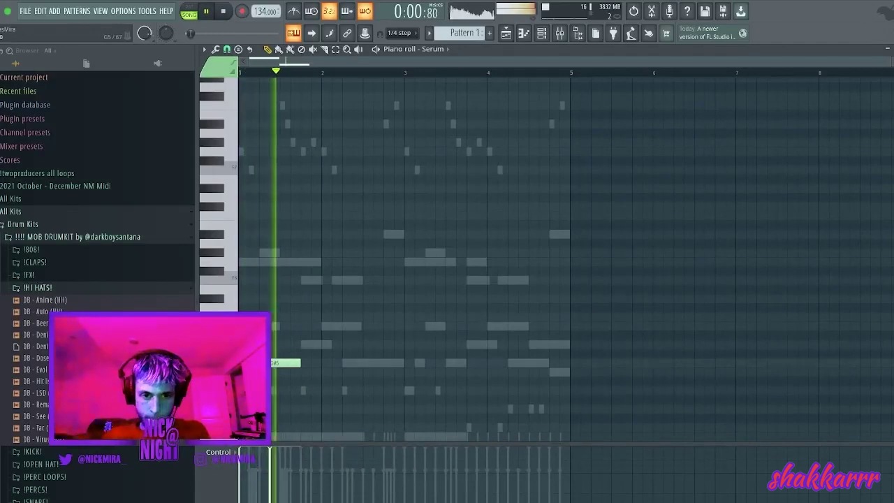
{"action": "left_click", "coordinate": [305, 372]}
{"action": "key", "text": "space"}
{"action": "key", "text": "space"}
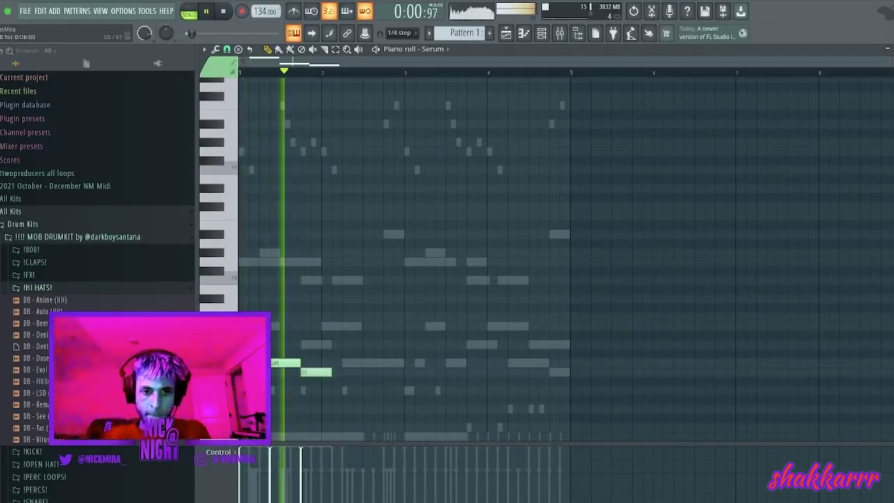
{"action": "left_click", "coordinate": [315, 363]}
Duplicate the one-bar Serum phrase until it fills bars 2 to 4.
{"action": "key", "text": "ctrl+b"}
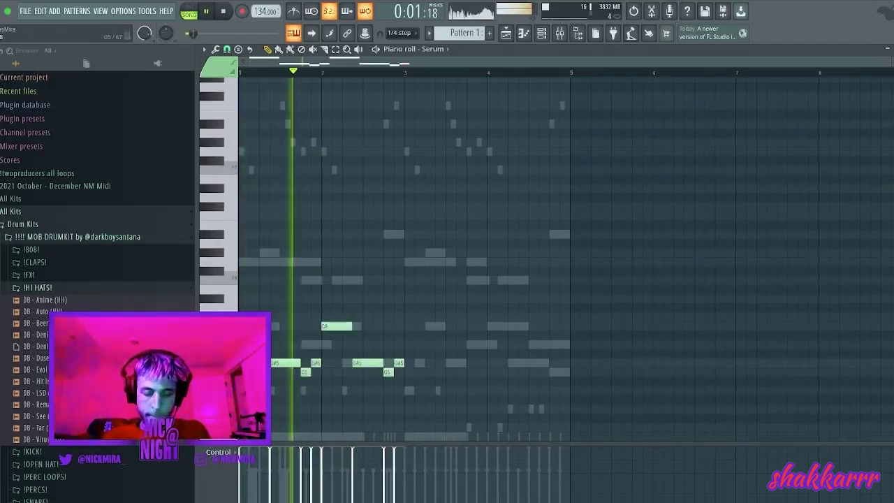
{"action": "key", "text": "ctrl+b"}
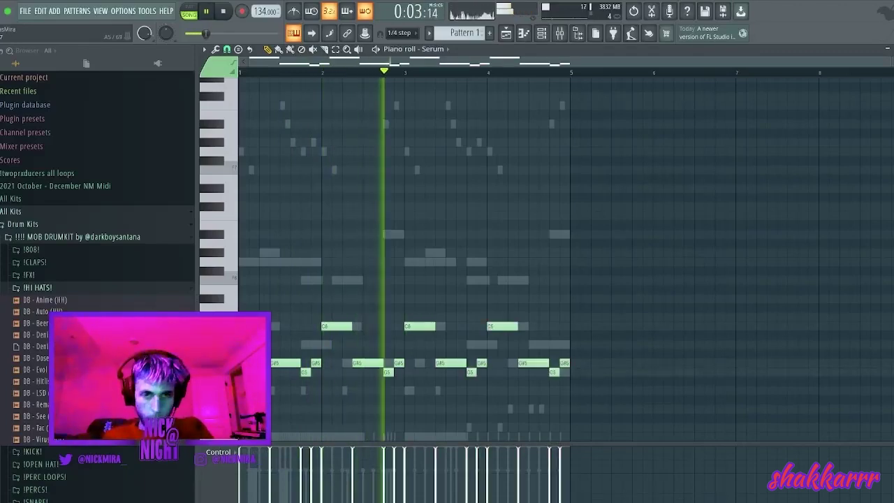
{"action": "key", "text": "F7"}
Set the tempo to 145 BPM and unmute the Nexus #2 channel.
{"action": "left_click_drag", "start_coordinate": [262, 12], "coordinate": [262, 3]}
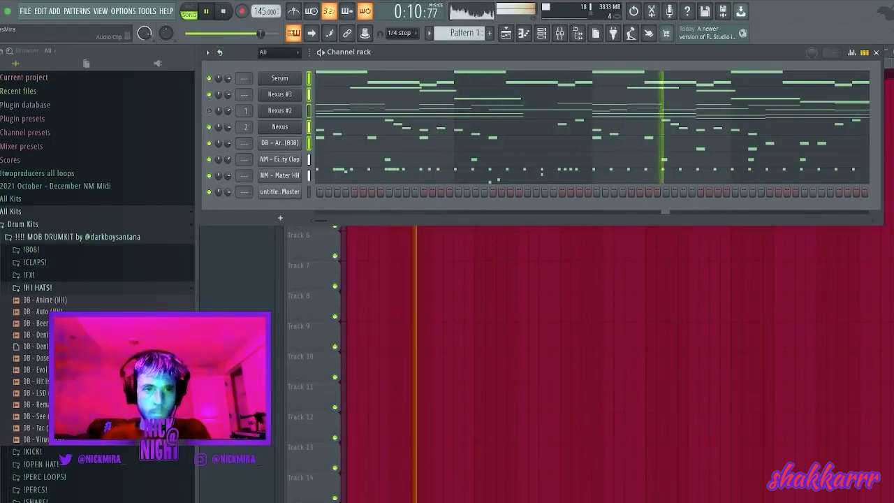
{"action": "right_click", "coordinate": [209, 110]}
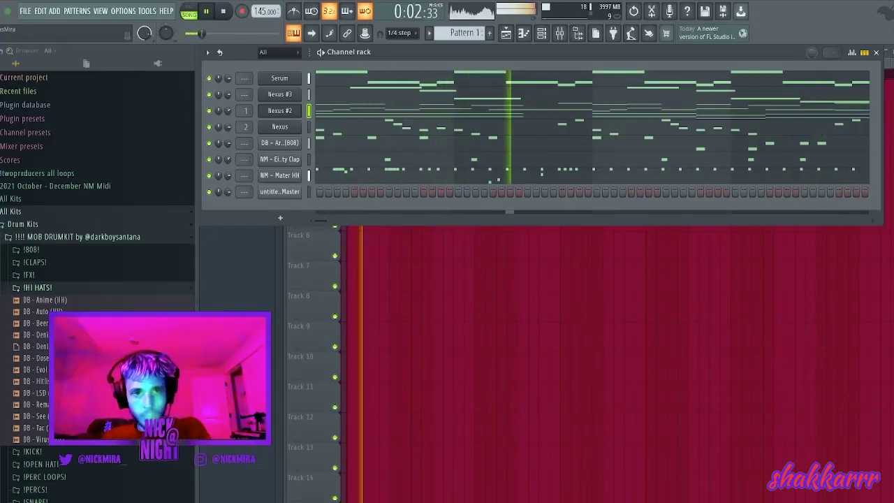
Check the Nexus #3 notes and transpose the Nexus #2 notes down one octave.
{"action": "left_click", "coordinate": [592, 95]}
{"action": "key", "text": "F7"}
{"action": "left_click", "coordinate": [592, 108]}
{"action": "key", "text": "ctrl+Down"}
{"action": "key", "text": "F7"}
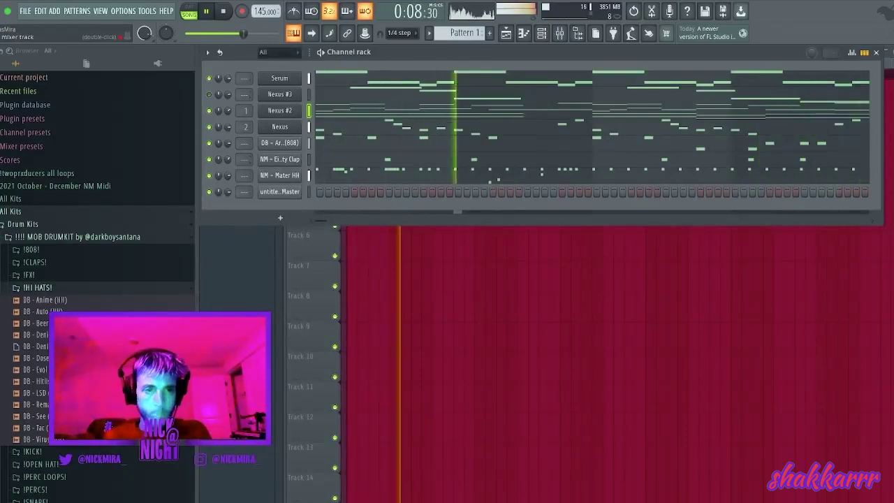
Browse the !808! folder of the MOB drum kit and open the DB - Arrow 808 notes.
{"action": "left_click", "coordinate": [37, 287]}
{"action": "left_click", "coordinate": [78, 237]}
{"action": "left_click", "coordinate": [77, 237]}
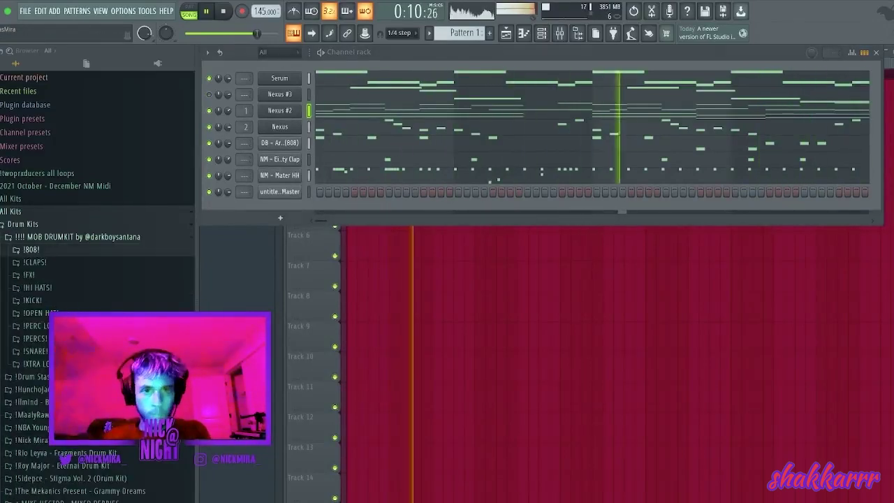
{"action": "left_click", "coordinate": [31, 249]}
{"action": "left_click", "coordinate": [517, 143]}
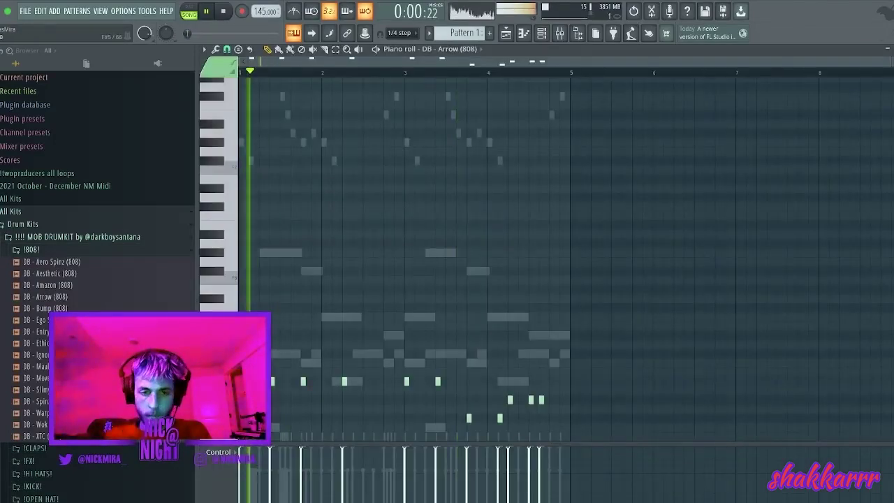
Add short F#5 notes to the 808 bassline near the start of bar 1 and in the second half of bar 2.
{"action": "key", "text": "space"}
{"action": "key", "text": "space"}
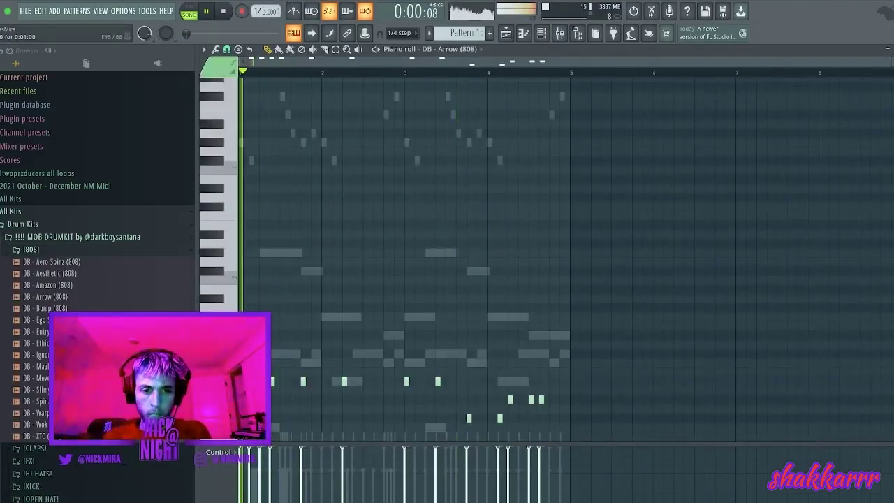
{"action": "key", "text": "space"}
{"action": "key", "text": "space"}
{"action": "key", "text": "space"}
{"action": "key", "text": "space"}
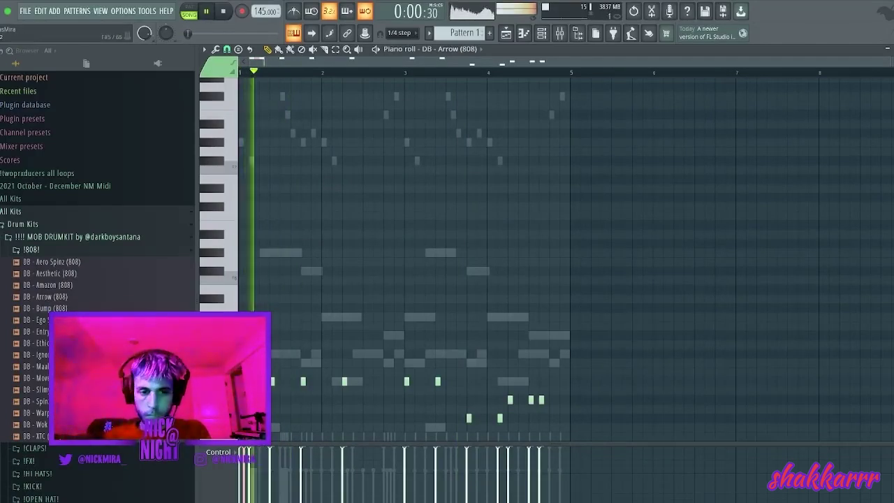
{"action": "key", "text": "space"}
{"action": "key", "text": "space"}
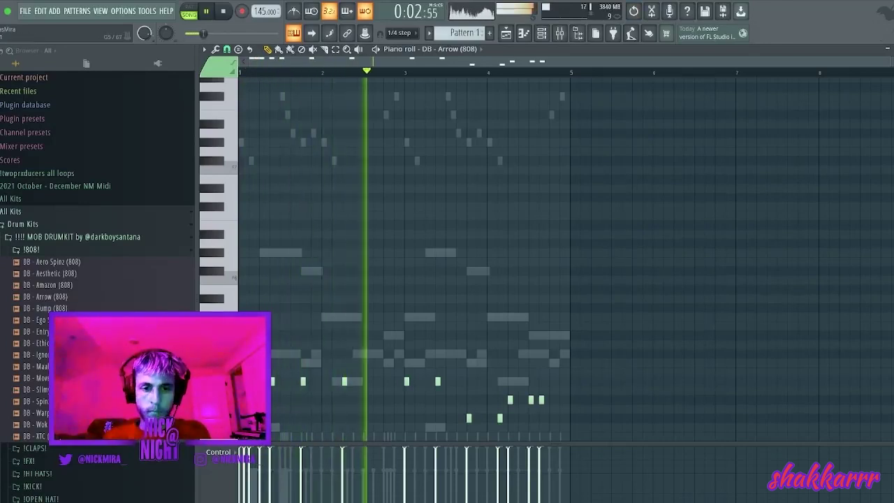
{"action": "key", "text": "space"}
{"action": "key", "text": "space"}
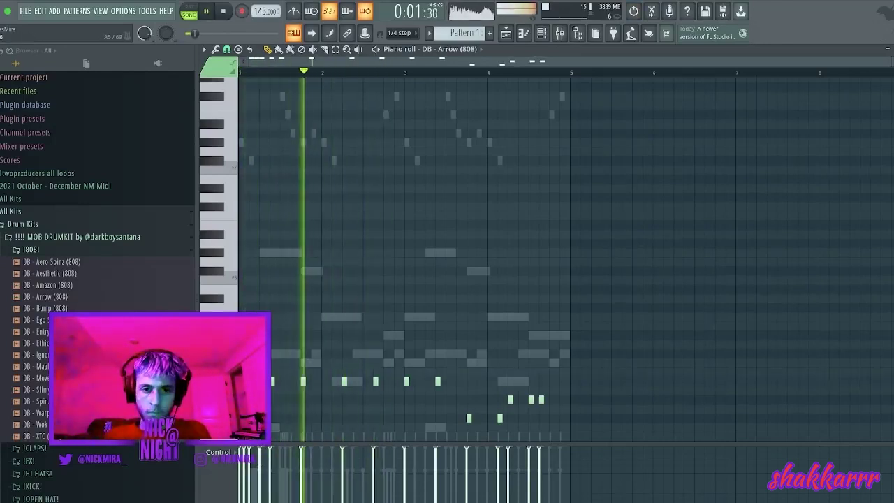
Add a short E5 note to the 808 bassline at the end of bar 4 and play the bassline back.
{"action": "scroll", "coordinate": [559, 258], "scroll_direction": "down", "scroll_amount": 3}
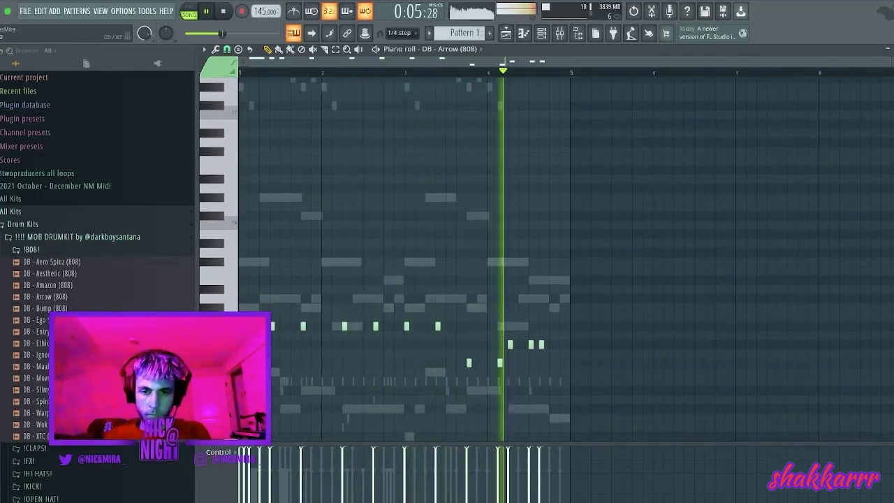
{"action": "key", "text": "space"}
{"action": "key", "text": "space"}
{"action": "key", "text": "space"}
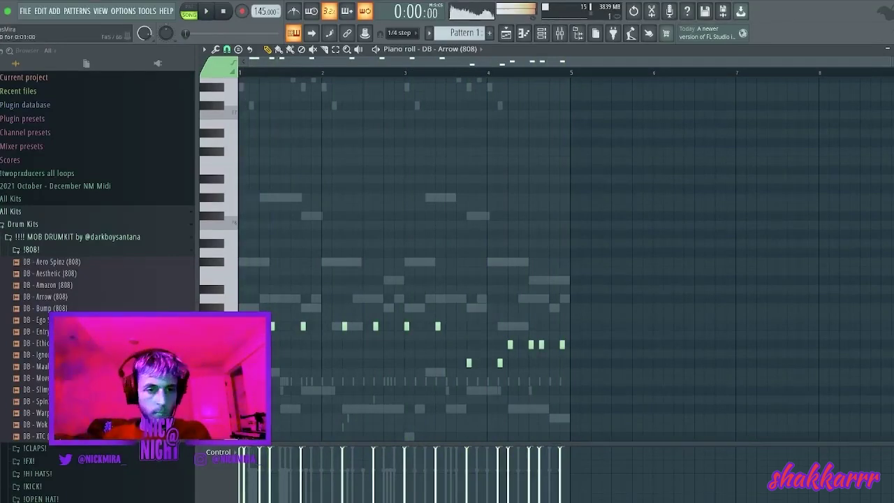
{"action": "key", "text": "space"}
{"action": "key", "text": "space"}
{"action": "key", "text": "space"}
{"action": "key", "text": "space"}
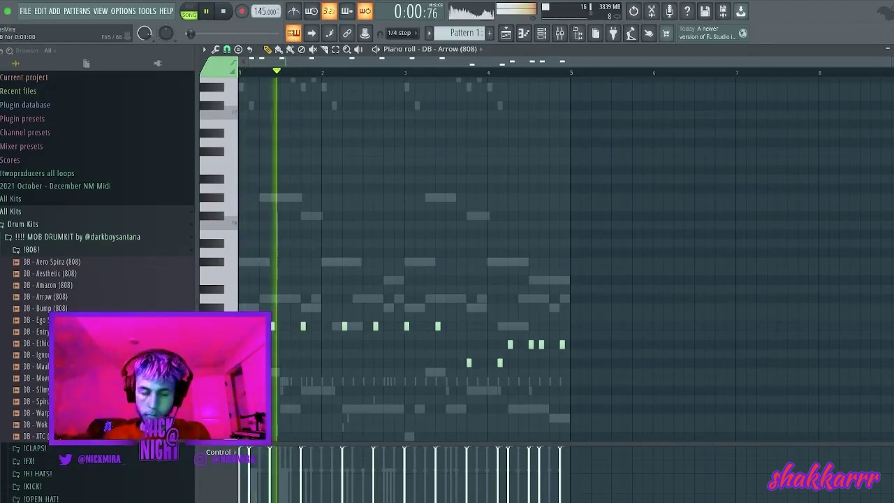
{"action": "key", "text": "Escape"}
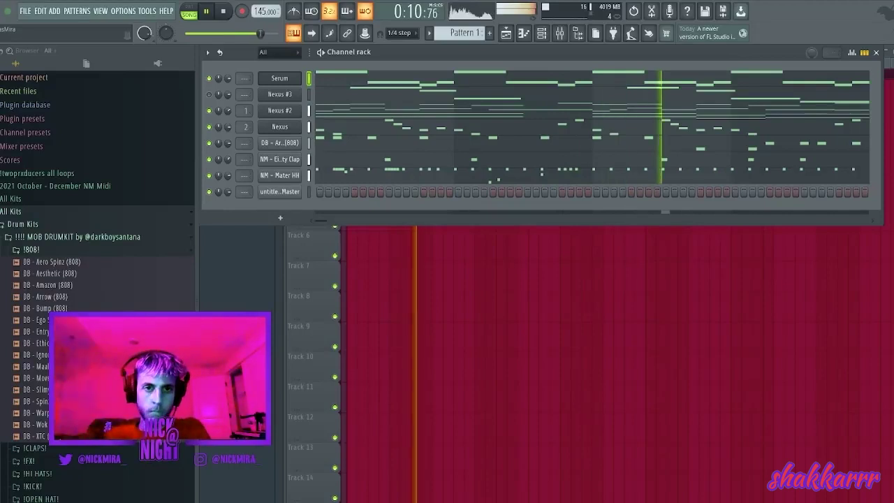
Lower the four C#6 notes of the Serum melody to G#5.
{"action": "key", "text": "F7"}
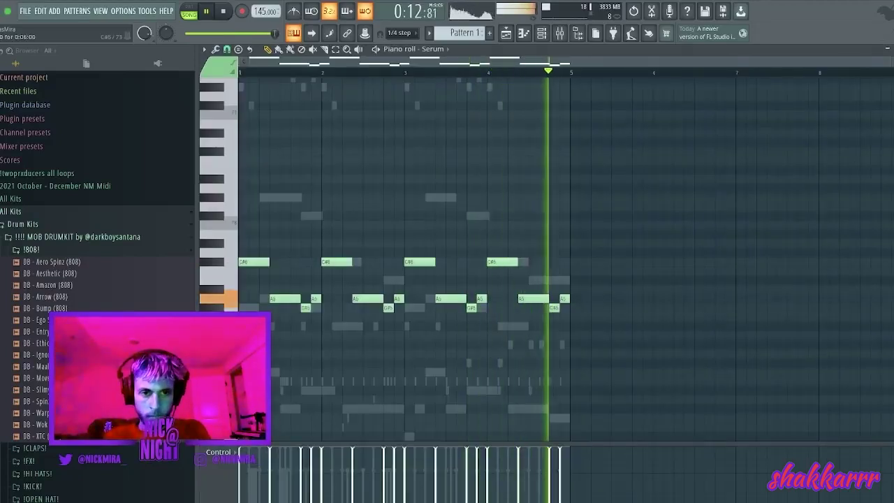
{"action": "left_click", "coordinate": [263, 253]}
{"action": "left_click_drag", "start_coordinate": [289, 253], "coordinate": [525, 266]}
{"action": "right_click", "coordinate": [265, 252]}
{"action": "left_click_drag", "start_coordinate": [503, 262], "coordinate": [534, 307]}
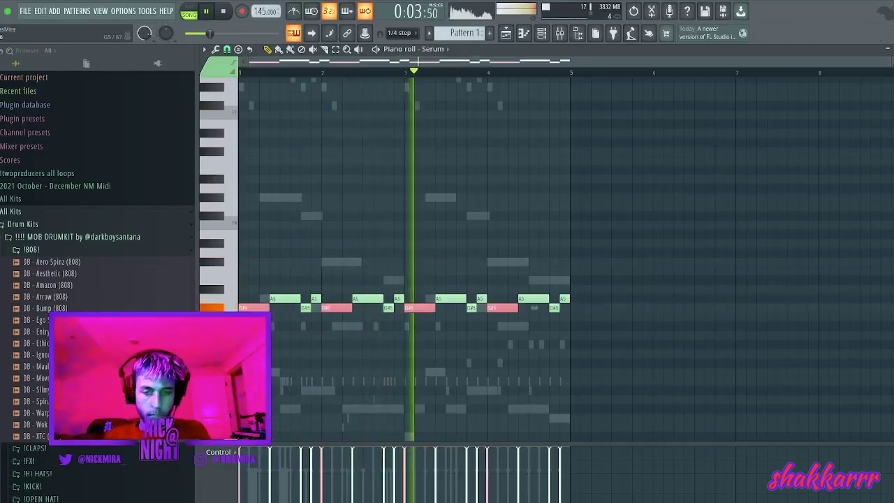
{"action": "left_click", "coordinate": [535, 307], "text": "ctrl"}
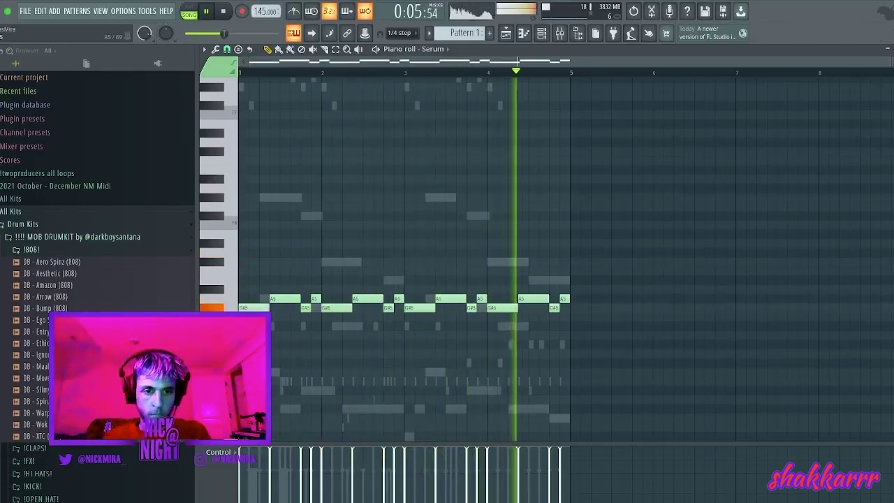
Replace bar 1's closing short notes and bar 2's opening G#5 with one C#6, and move bar 2's long A5 half a beat earlier.
{"action": "right_click", "coordinate": [306, 307]}
{"action": "right_click", "coordinate": [316, 298]}
{"action": "left_click", "coordinate": [305, 262]}
{"action": "right_click", "coordinate": [334, 307]}
{"action": "left_click_drag", "start_coordinate": [363, 298], "coordinate": [353, 298]}
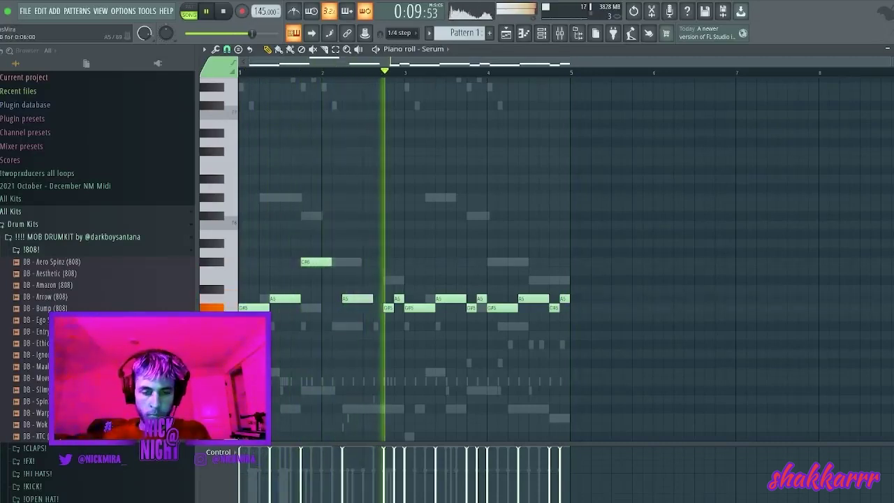
Replace the Serum notes from the end of bar 3 through bar 4 with a C#6 followed by an A5 in bar 4.
{"action": "left_click", "coordinate": [470, 262]}
{"action": "right_click", "coordinate": [472, 307]}
{"action": "right_click", "coordinate": [482, 298]}
{"action": "right_click", "coordinate": [503, 307]}
{"action": "right_click", "coordinate": [533, 298]}
{"action": "right_click", "coordinate": [555, 307]}
{"action": "right_click", "coordinate": [565, 298]}
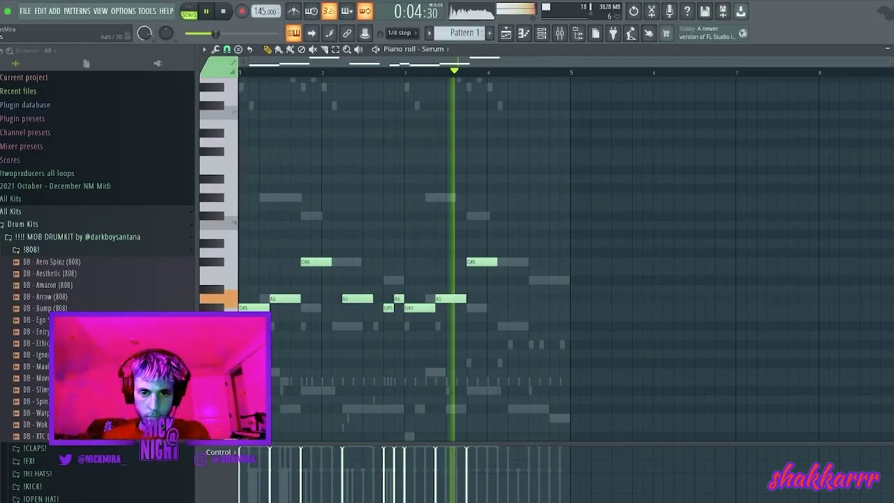
{"action": "mouse_move", "coordinate": [510, 317]}
{"action": "left_mouse_down"}
{"action": "mouse_move", "coordinate": [510, 328]}
{"action": "mouse_move", "coordinate": [512, 299]}
{"action": "left_mouse_up"}
{"action": "key", "text": "space"}
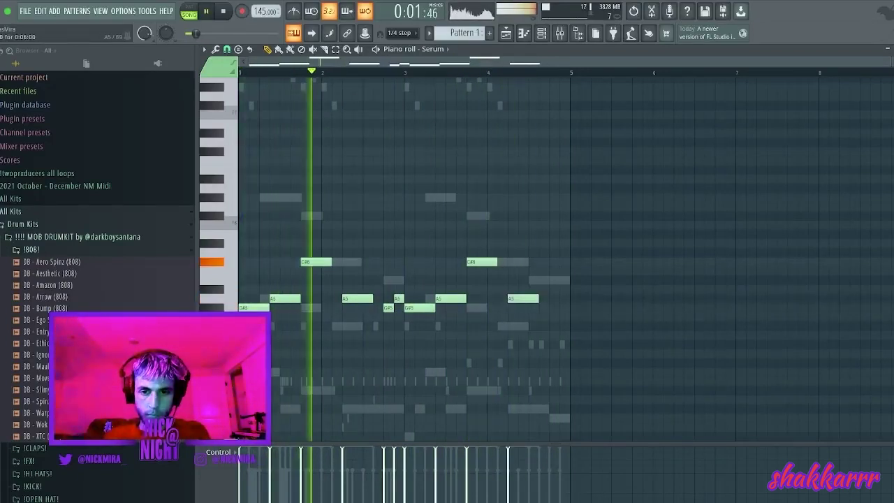
Add half-beat G#5 and A5 notes at the end of bar 4 in the Serum melody.
{"action": "left_click", "coordinate": [554, 308]}
{"action": "mouse_move", "coordinate": [578, 308]}
{"action": "left_mouse_down"}
{"action": "mouse_move", "coordinate": [558, 308]}
{"action": "mouse_move", "coordinate": [564, 299]}
{"action": "left_mouse_up"}
{"action": "left_click", "coordinate": [564, 308]}
{"action": "key", "text": "Escape"}
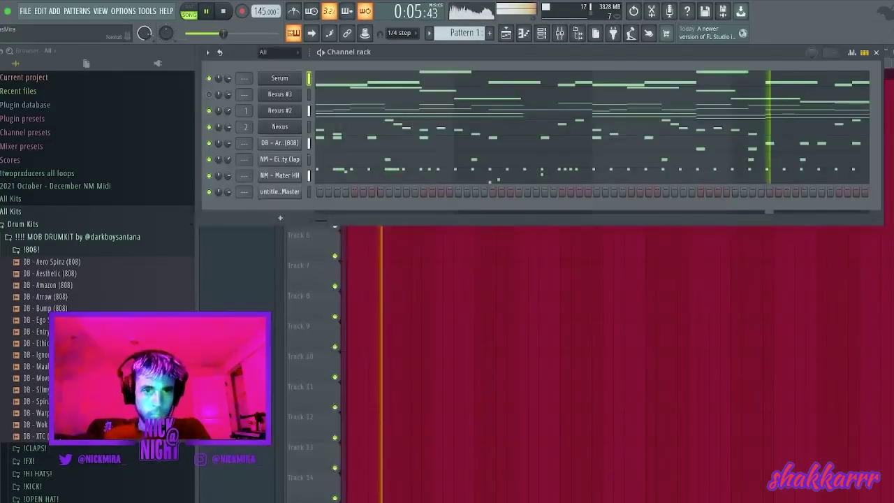
Mute Serum in favour of Nexus #3 and a new second Serum channel, and set the tempo to 147 BPM.
{"action": "left_click", "coordinate": [209, 79]}
{"action": "left_click", "coordinate": [208, 95]}
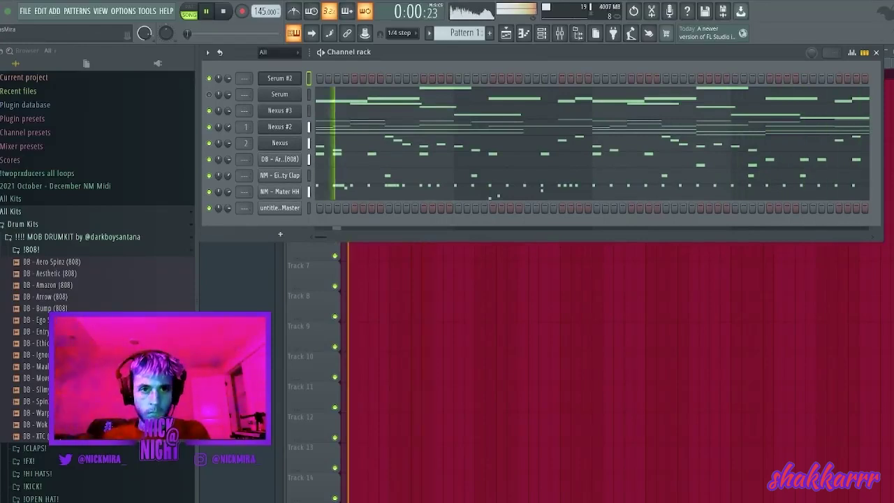
{"action": "left_click_drag", "start_coordinate": [262, 11], "coordinate": [262, 5]}
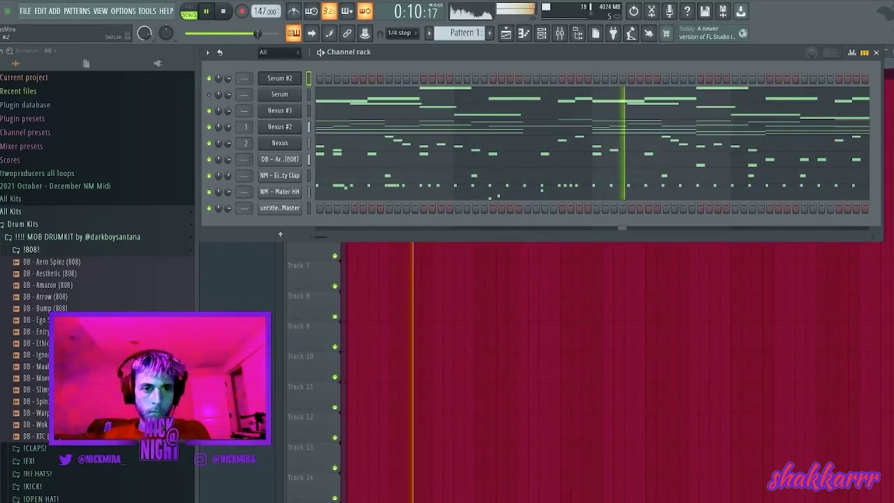
Draw B6, C#7, G#6, A6 and B6 notes half a beat apart at the start of the Serum #2 pattern.
{"action": "key", "text": "F7"}
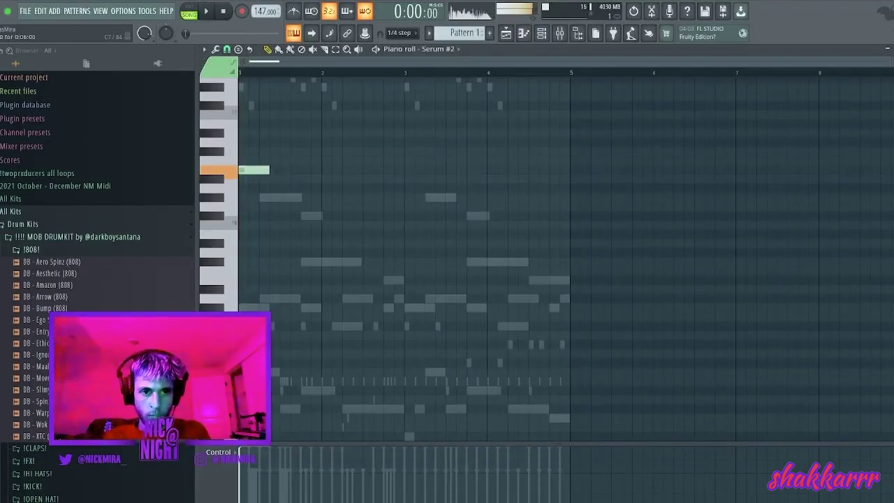
{"action": "key", "text": "space"}
{"action": "left_click", "coordinate": [250, 152]}
{"action": "left_click", "coordinate": [262, 198]}
{"action": "key", "text": "space"}
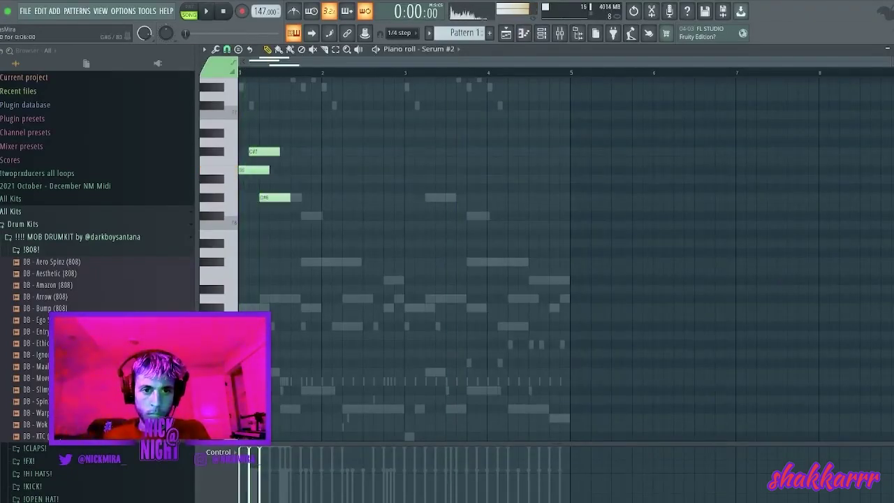
{"action": "key", "text": "space"}
{"action": "left_click", "coordinate": [283, 170]}
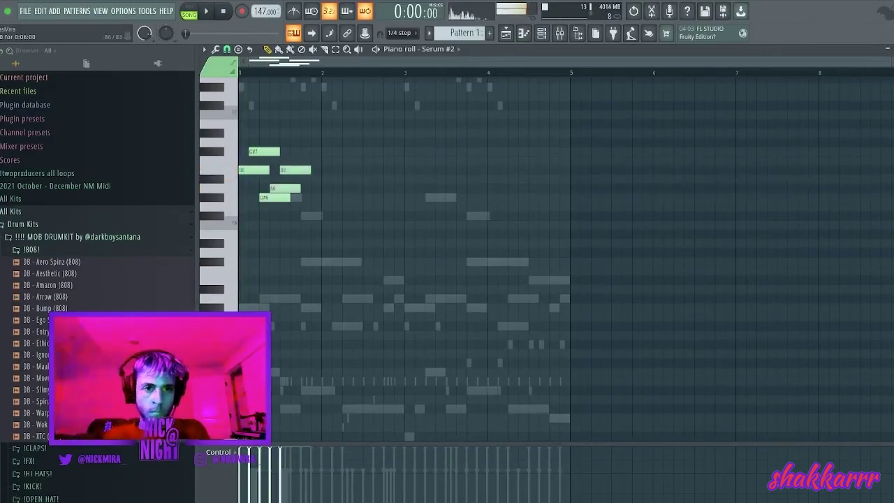
Shorten the overlapping Serum #2 notes to half a beat with legato and delete the trailing B6.
{"action": "key", "text": "space"}
{"action": "key", "text": "ctrl+l"}
{"action": "key", "text": "space"}
{"action": "key", "text": "space"}
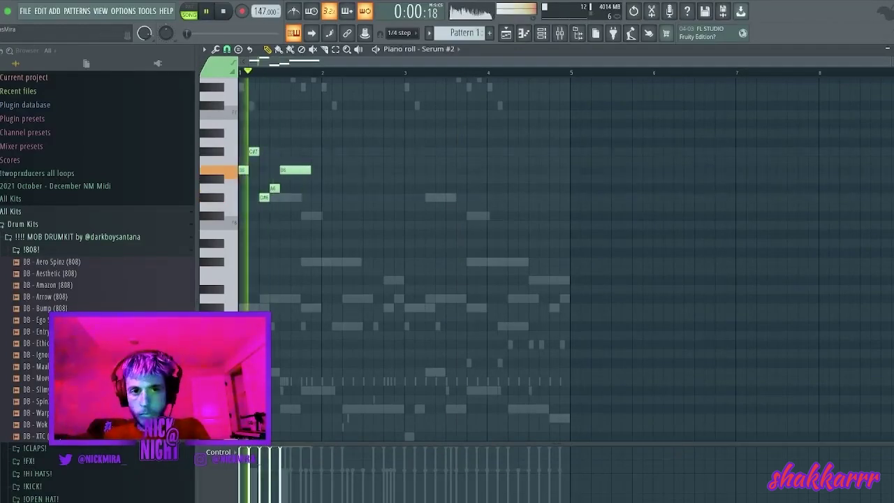
{"action": "right_click", "coordinate": [285, 170]}
Repeat the four-note Serum #2 phrase to fill bars 1 and 2 and lower it by one octave.
{"action": "key", "text": "ctrl+b"}
{"action": "key", "text": "ctrl+b"}
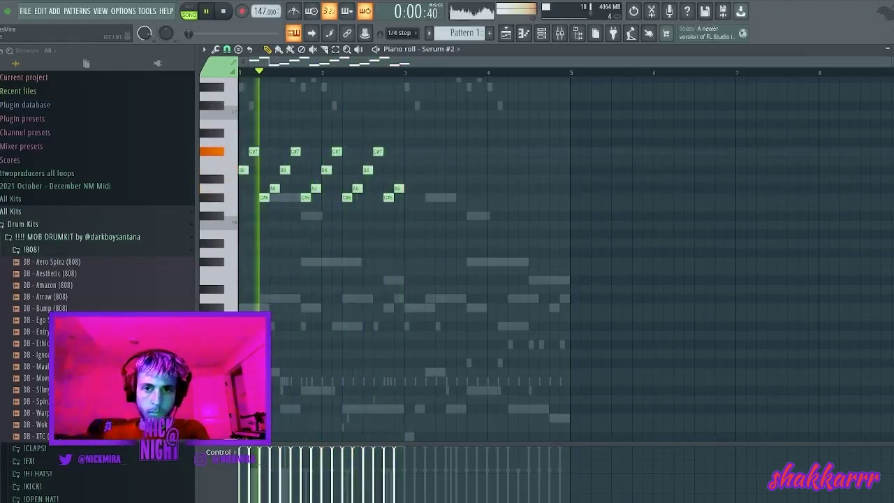
{"action": "key", "text": "ctrl+Down"}
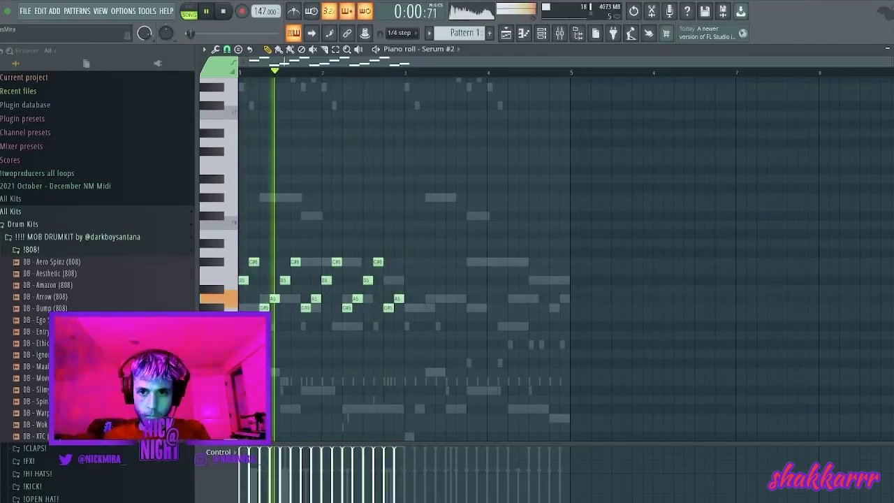
{"action": "key", "text": "space"}
{"action": "key", "text": "space"}
{"action": "key", "text": "space"}
{"action": "key", "text": "space"}
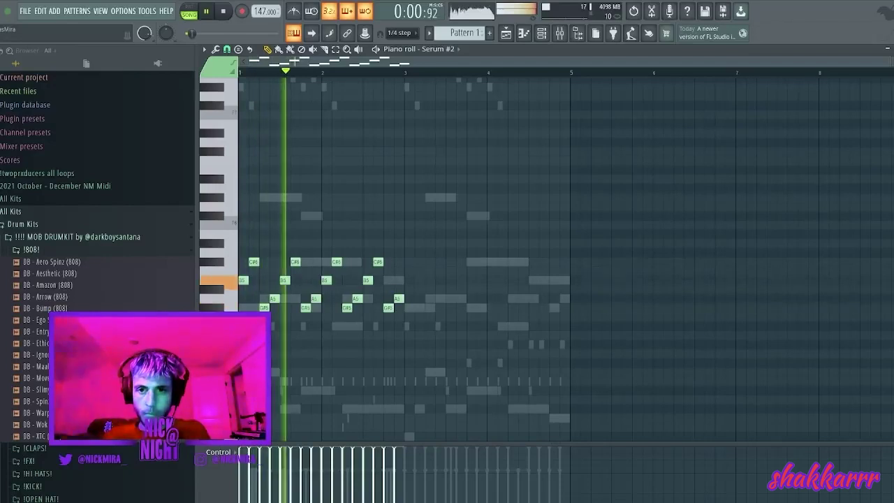
{"action": "key", "text": "space"}
{"action": "key", "text": "space"}
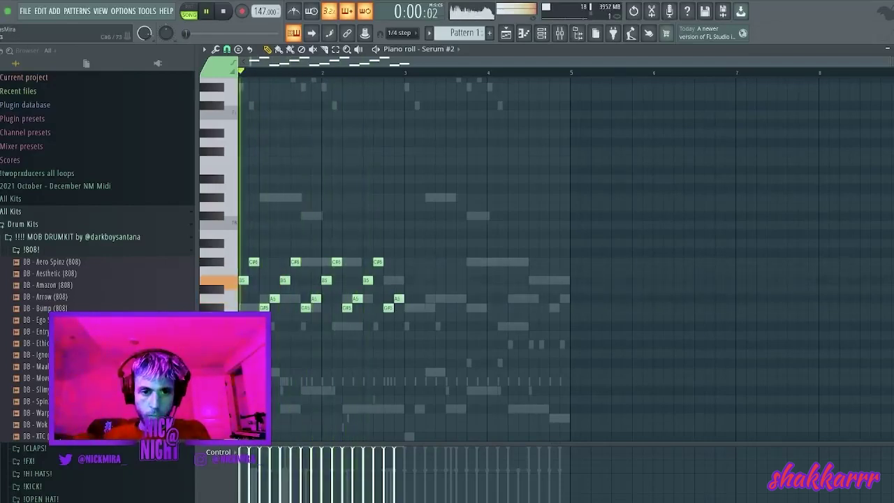
{"action": "key", "text": "space"}
{"action": "key", "text": "space"}
Change the Serum #2 notes in the second half of bar 1 to G#5, A5, G#5 and F#5.
{"action": "left_click_drag", "start_coordinate": [285, 280], "coordinate": [285, 308]}
{"action": "key", "text": "space"}
{"action": "key", "text": "space"}
{"action": "left_click_drag", "start_coordinate": [295, 262], "coordinate": [317, 326]}
{"action": "key", "text": "space"}
{"action": "key", "text": "space"}
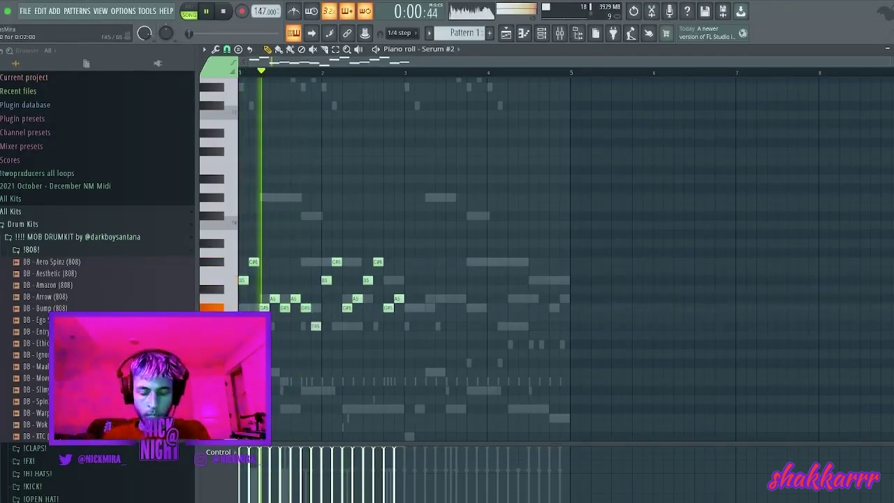
Lower the bar 2 notes by one octave and duplicate the two-bar Serum #2 phrase into bars 3 and 4.
{"action": "left_click_drag", "start_coordinate": [331, 320], "coordinate": [412, 253]}
{"action": "key", "text": "ctrl+Down"}
{"action": "key", "text": "ctrl+d"}
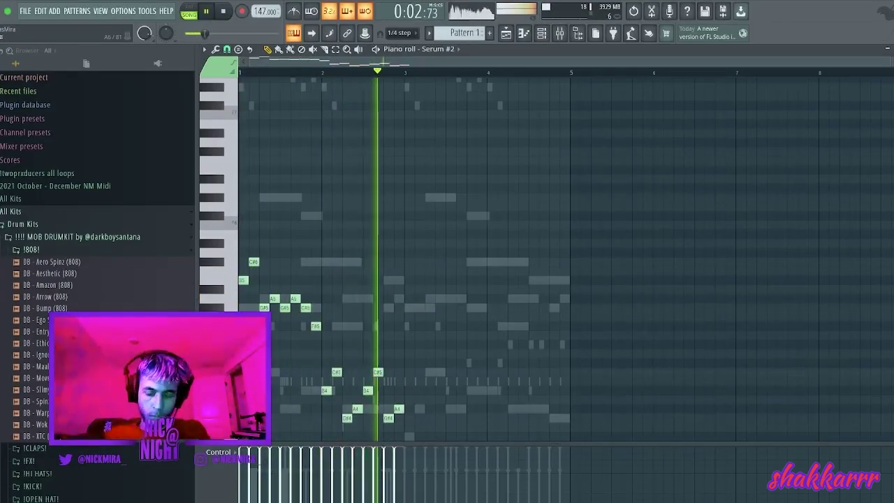
{"action": "key", "text": "ctrl+b"}
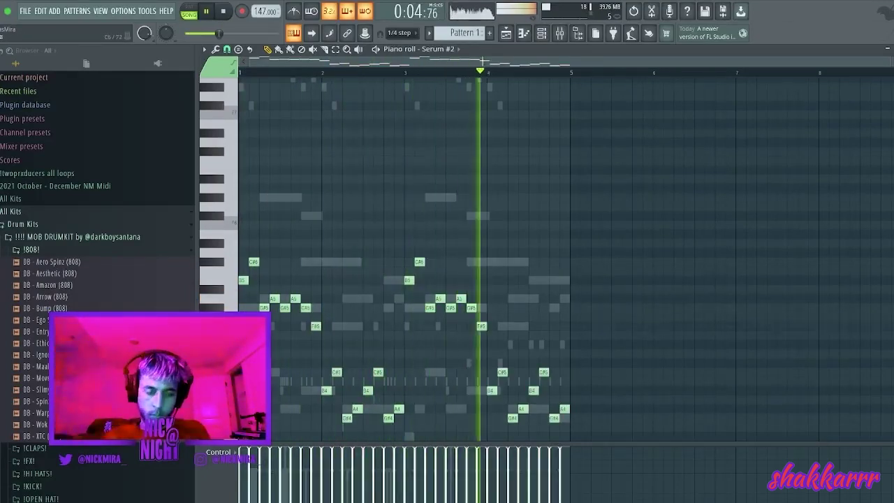
Raise the whole four-bar Serum #2 melody by one octave and play it back.
{"action": "key", "text": "ctrl+Up"}
{"action": "key", "text": "space"}
{"action": "key", "text": "space"}
Raise the last six Serum #2 notes of bar 2 by seven semitones.
{"action": "left_click_drag", "start_coordinate": [319, 328], "coordinate": [406, 241]}
{"action": "key", "text": "space"}
{"action": "key", "text": "space"}
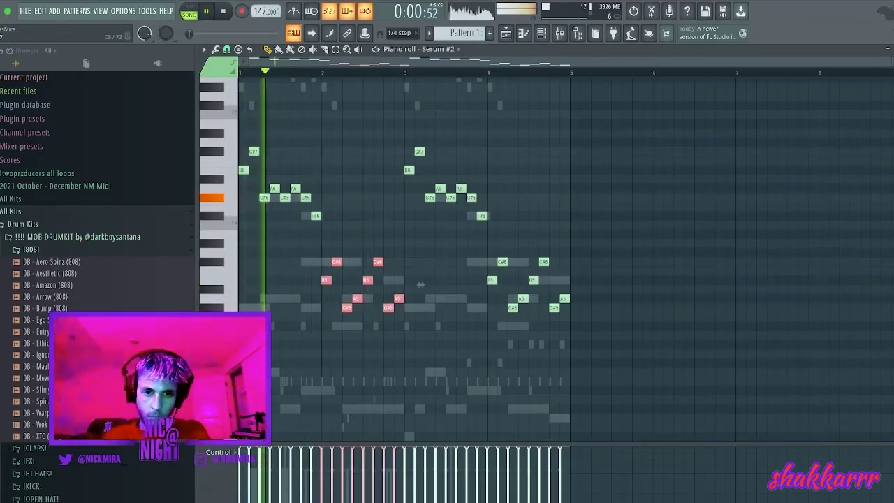
{"action": "left_click_drag", "start_coordinate": [420, 284], "coordinate": [420, 221]}
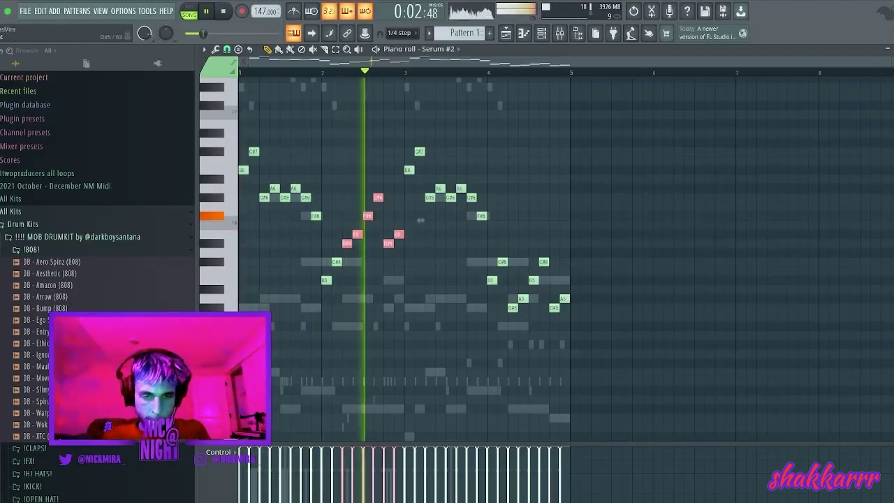
{"action": "left_click", "coordinate": [420, 221], "text": "ctrl"}
Lower bar 2's third Serum #2 note to C#6 and its last two notes to D6.
{"action": "left_click_drag", "start_coordinate": [347, 243], "coordinate": [347, 262]}
{"action": "key", "text": "space"}
{"action": "key", "text": "space"}
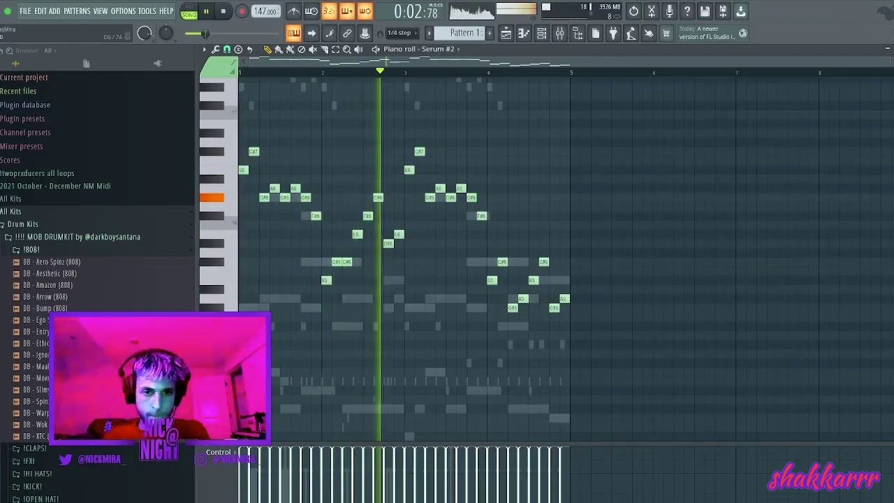
{"action": "key", "text": "space"}
{"action": "key", "text": "space"}
{"action": "mouse_move", "coordinate": [388, 243]}
{"action": "left_mouse_down"}
{"action": "mouse_move", "coordinate": [389, 262]}
{"action": "mouse_move", "coordinate": [399, 252]}
{"action": "left_mouse_up"}
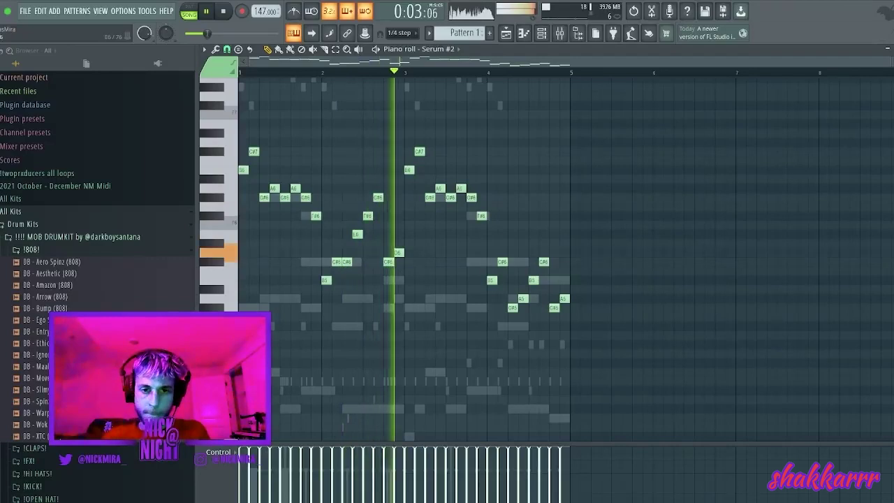
{"action": "key", "text": "space"}
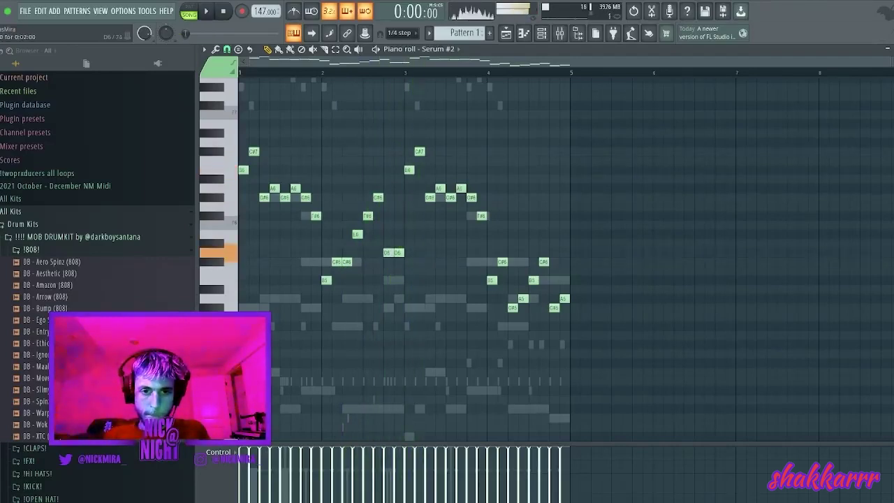
Raise bar 2's last two Serum #2 notes to E6 and F#6 and play back the phrase.
{"action": "key", "text": "space"}
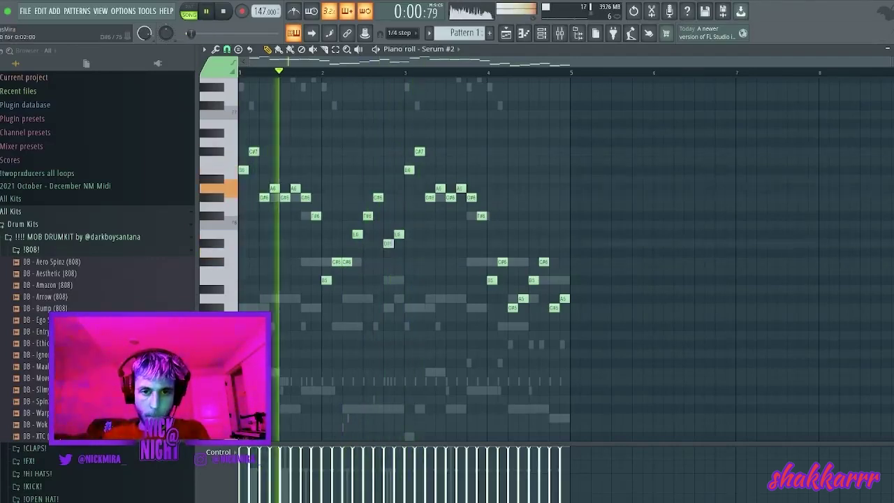
{"action": "left_click_drag", "start_coordinate": [399, 234], "coordinate": [399, 215]}
{"action": "key", "text": "space"}
{"action": "key", "text": "space"}
Replace the Serum #2 notes in bars 3 and 4 with a duplicate of bars 1 and 2.
{"action": "left_click_drag", "start_coordinate": [400, 132], "coordinate": [587, 370]}
{"action": "key", "text": "Delete"}
{"action": "key", "text": "ctrl+b"}
Try the whole four-bar Serum #2 melody one octave lower.
{"action": "key", "text": "ctrl+a"}
{"action": "key", "text": "ctrl+Down"}
{"action": "key", "text": "ctrl+d"}
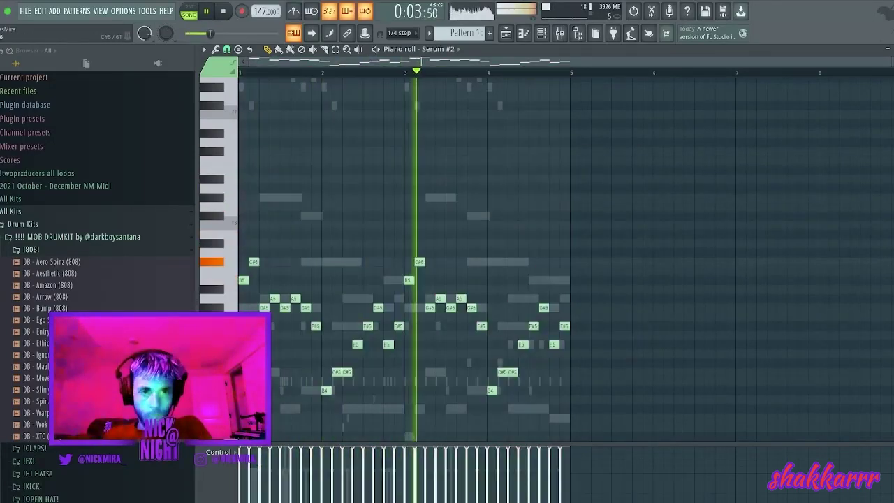
{"action": "key", "text": "F7"}
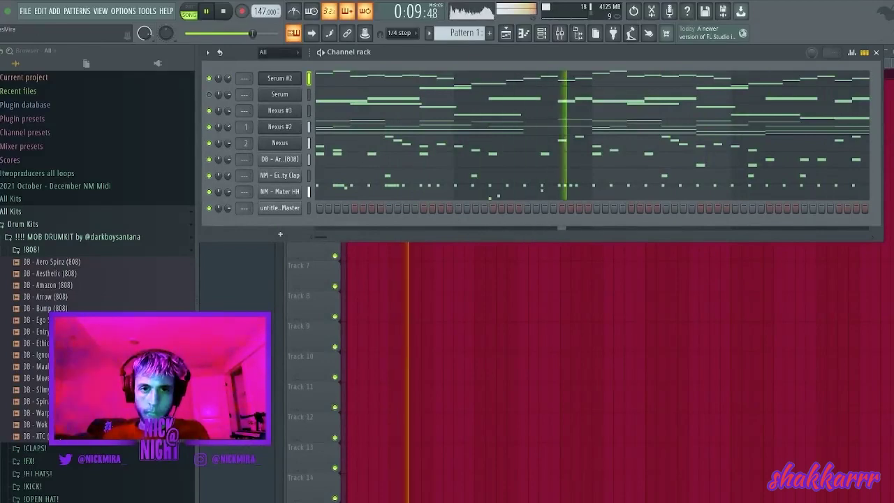
{"action": "key", "text": "F7"}
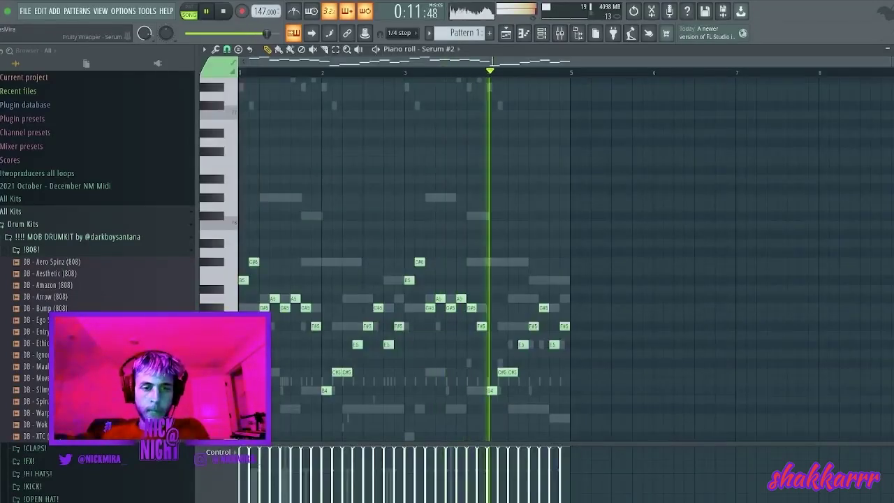
{"action": "scroll", "coordinate": [405, 258], "scroll_direction": "down", "scroll_amount": 4}
Route the Serum #2, Serum and Nexus #3 channels to mixer tracks 3, 4 and 5.
{"action": "key", "text": "F7"}
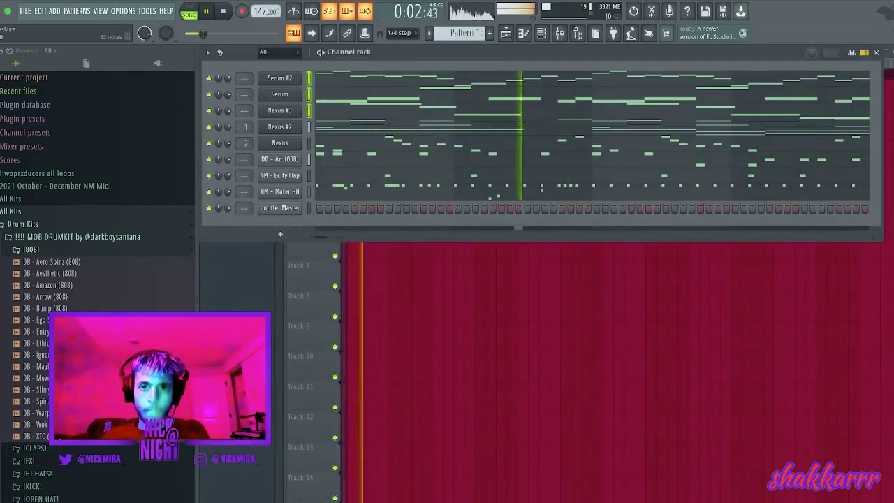
{"action": "key", "text": "F9"}
{"action": "key", "text": "ctrl+l"}
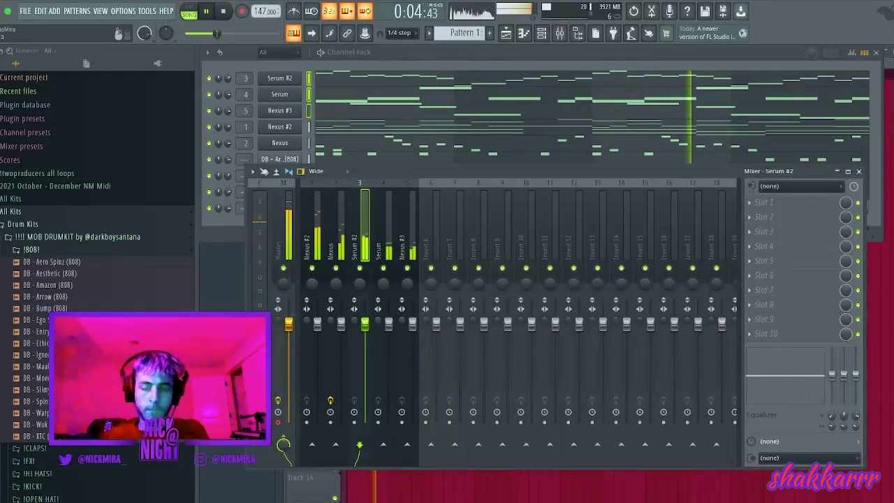
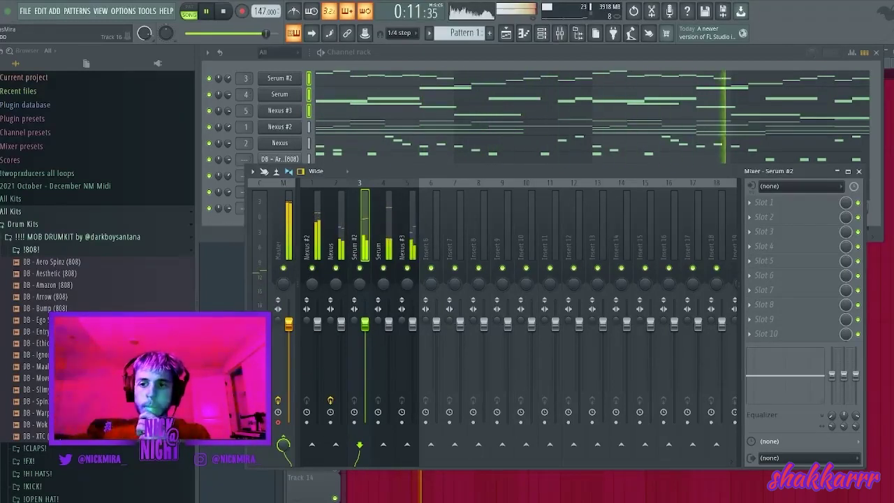
Replace the hi-hat channel's sample with DB - Remake (HH) from the drum kit's !HI HATS! folder.
{"action": "key", "text": "F6"}
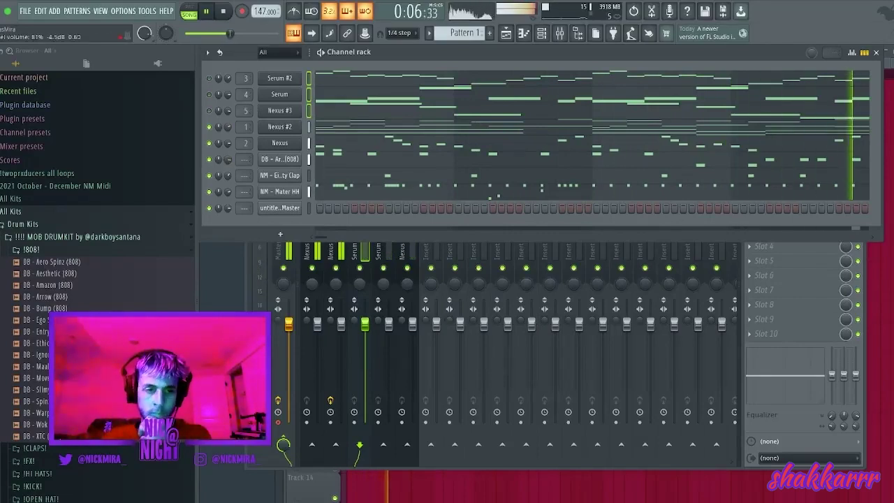
{"action": "left_click", "coordinate": [31, 249]}
{"action": "left_click", "coordinate": [37, 288]}
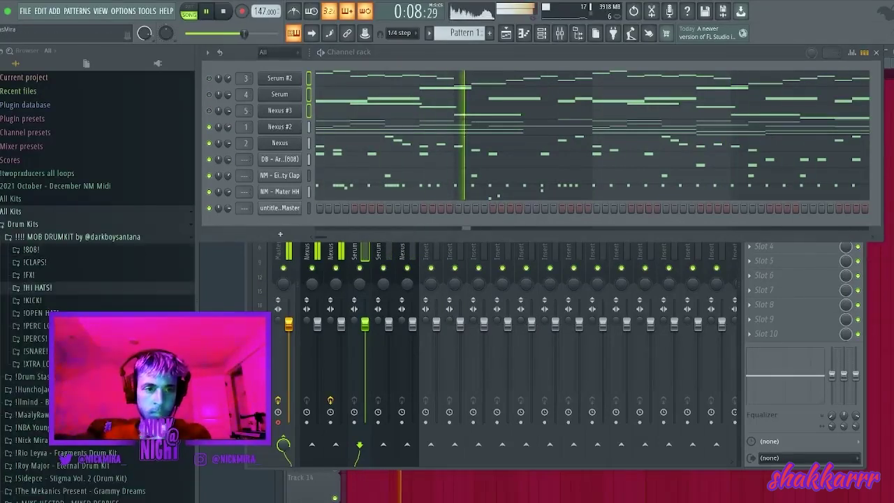
{"action": "left_click", "coordinate": [43, 312]}
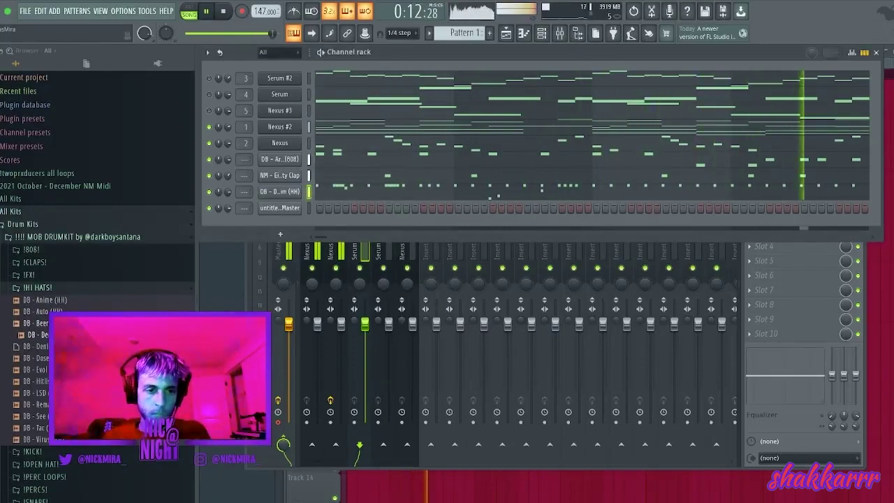
{"action": "middle_click", "coordinate": [38, 358]}
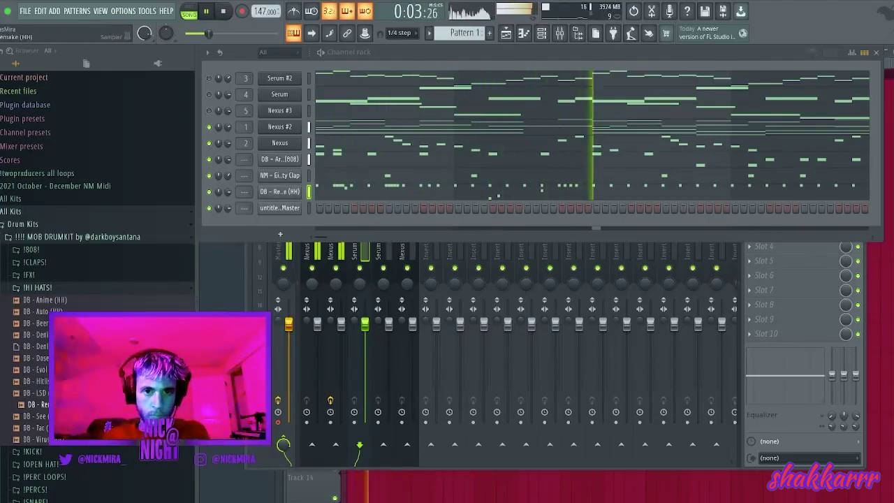
Normalize the DB - Remake (HH) hi-hat sample.
{"action": "left_click", "coordinate": [280, 192]}
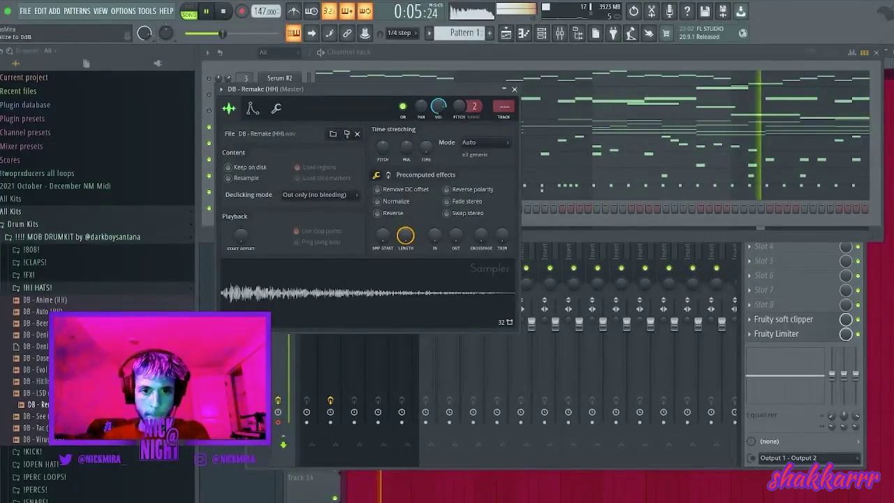
{"action": "left_click", "coordinate": [378, 201]}
{"action": "left_click", "coordinate": [515, 90]}
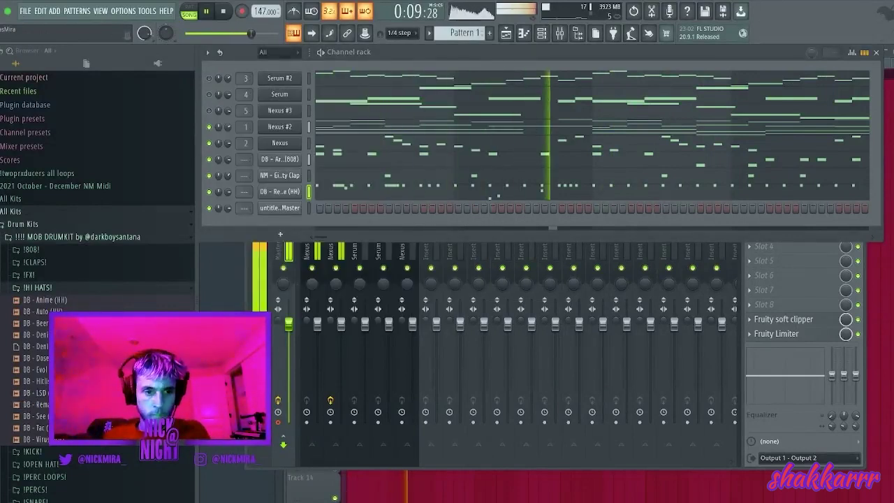
Add DB - Listen (Snare) from the !SNARE! folder with two-step hits on steps 15 and 19.
{"action": "left_click", "coordinate": [37, 287]}
{"action": "left_click", "coordinate": [35, 352]}
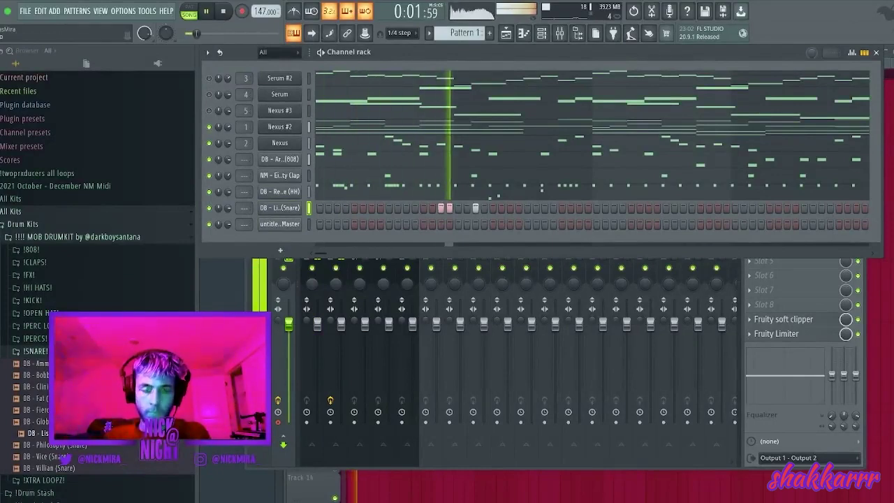
{"action": "key", "text": "F7"}
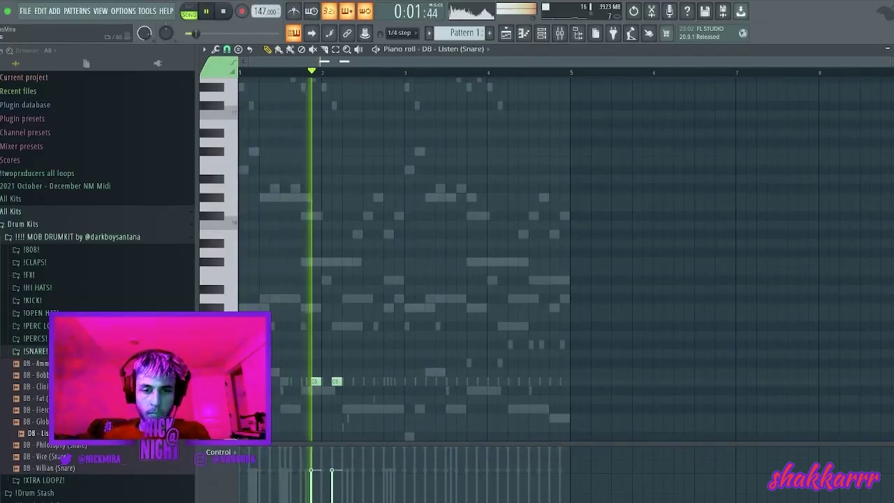
{"action": "left_click", "coordinate": [367, 381]}
{"action": "right_click", "coordinate": [368, 381]}
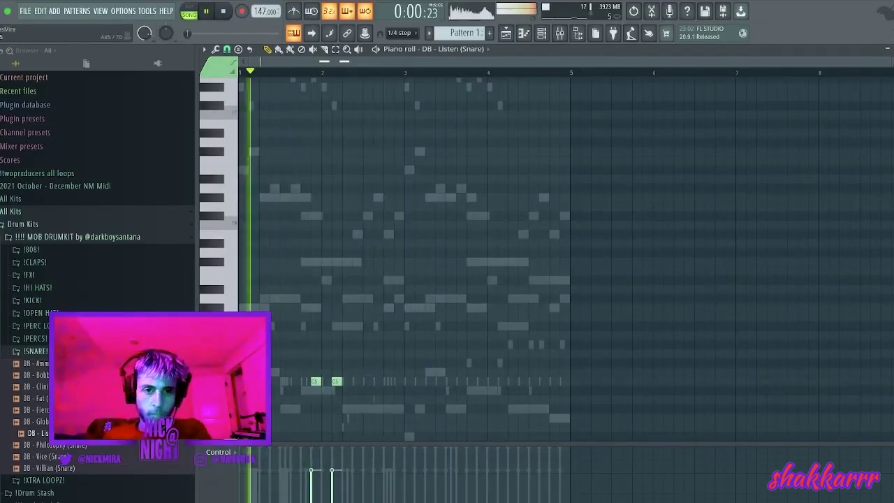
Add an Eighty Clap hit on beat 3 of bar 2 and play it back.
{"action": "key", "text": "F7"}
{"action": "left_click", "coordinate": [391, 175]}
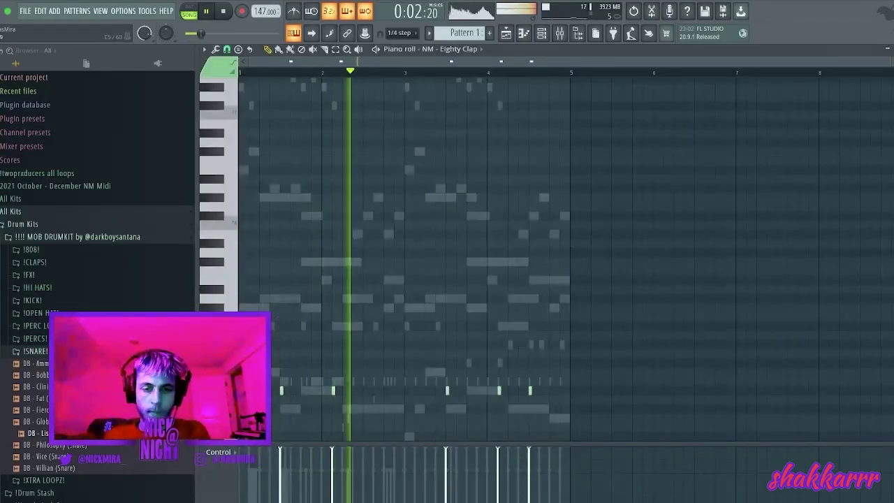
{"action": "key", "text": "space"}
{"action": "key", "text": "space"}
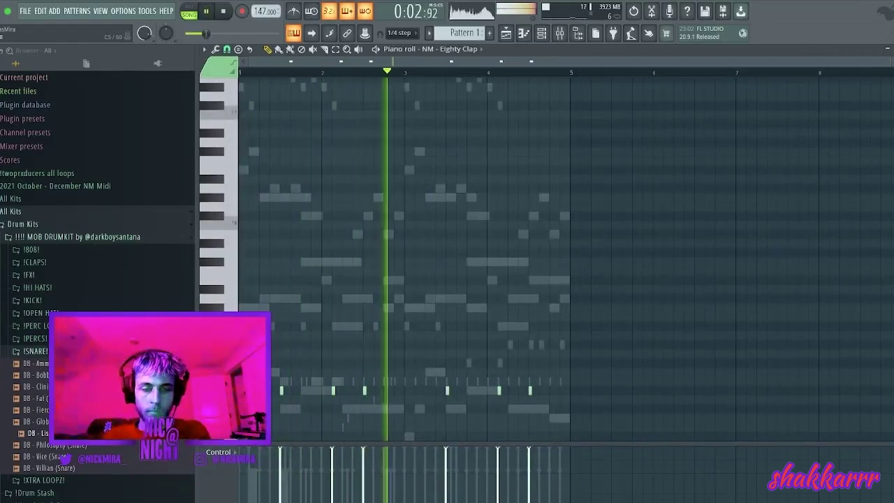
Route the 808, clap, hi-hat and snare channels to mixer tracks 6 to 9 and slightly lower the hi-hat fader.
{"action": "key", "text": "F7"}
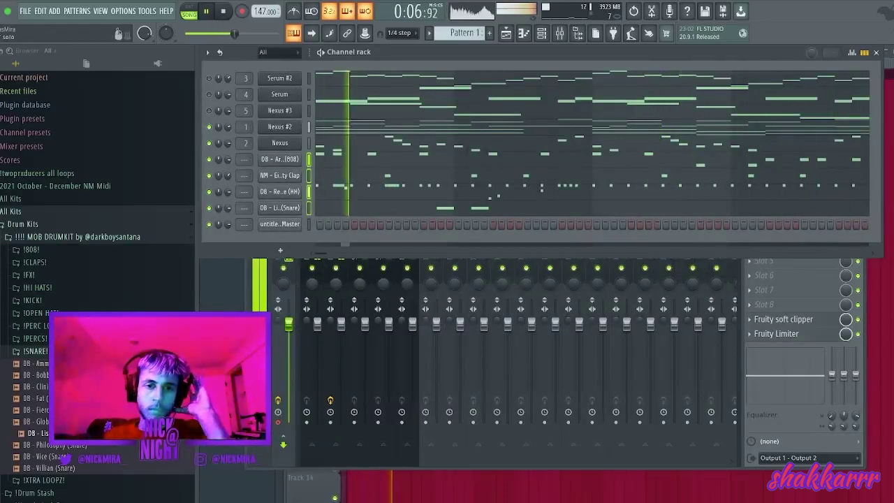
{"action": "key", "text": "F9"}
{"action": "left_click", "coordinate": [432, 234]}
{"action": "key", "text": "ctrl+l"}
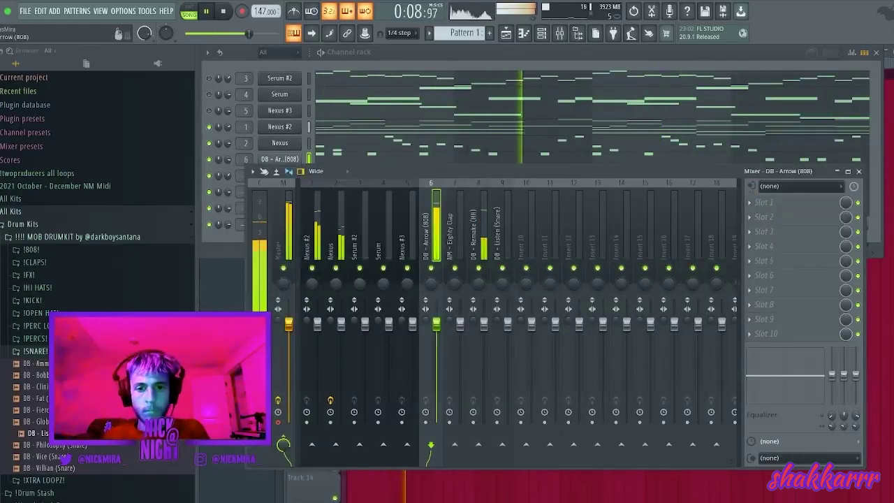
{"action": "left_click_drag", "start_coordinate": [484, 324], "coordinate": [484, 330]}
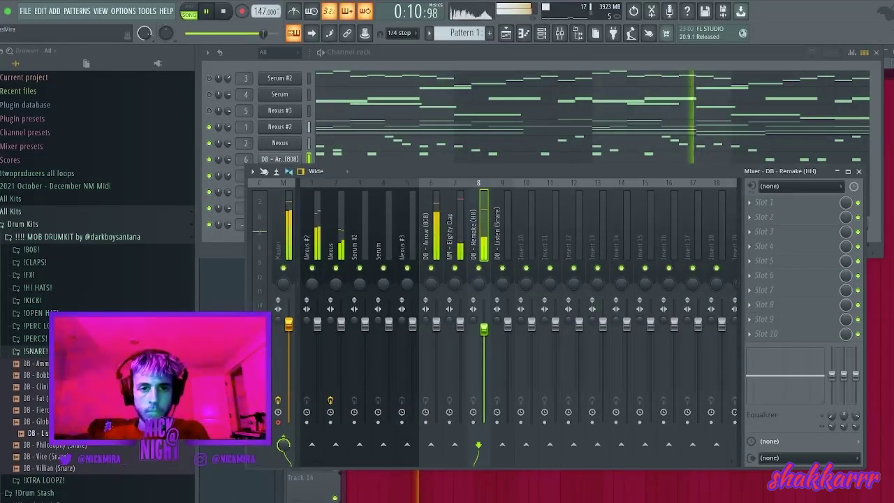
Audition the Nexus melody on its own and together with the 808, clap, hi-hat and snare.
{"action": "key", "text": "F6"}
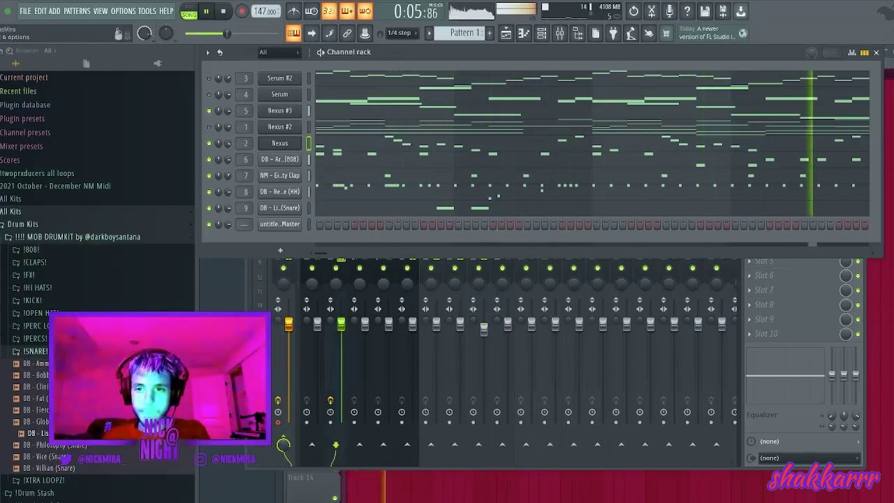
{"action": "key", "text": "F9"}
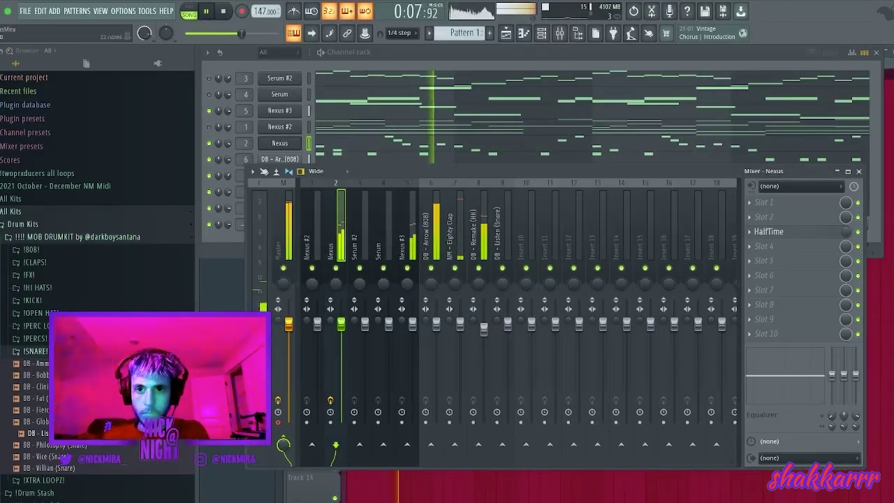
{"action": "right_click", "coordinate": [209, 143]}
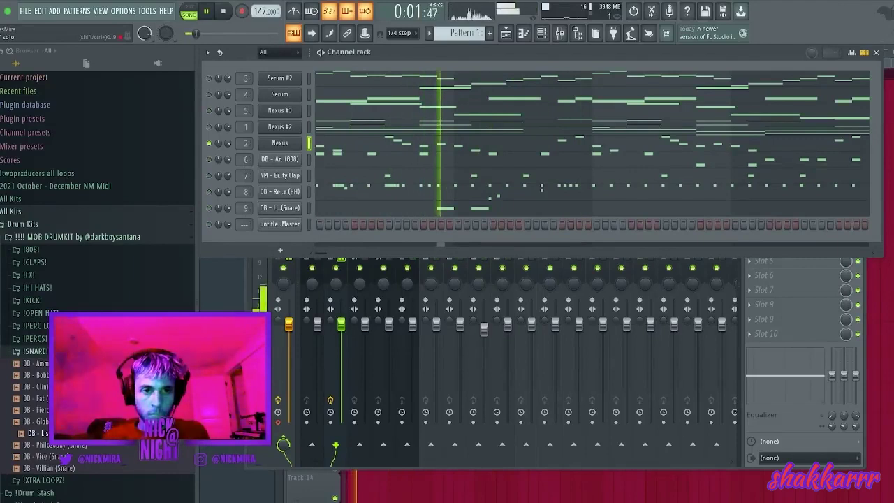
{"action": "left_click", "coordinate": [209, 159]}
{"action": "left_click", "coordinate": [209, 175]}
{"action": "left_click", "coordinate": [209, 192]}
{"action": "left_click", "coordinate": [209, 208]}
{"action": "left_click", "coordinate": [209, 224]}
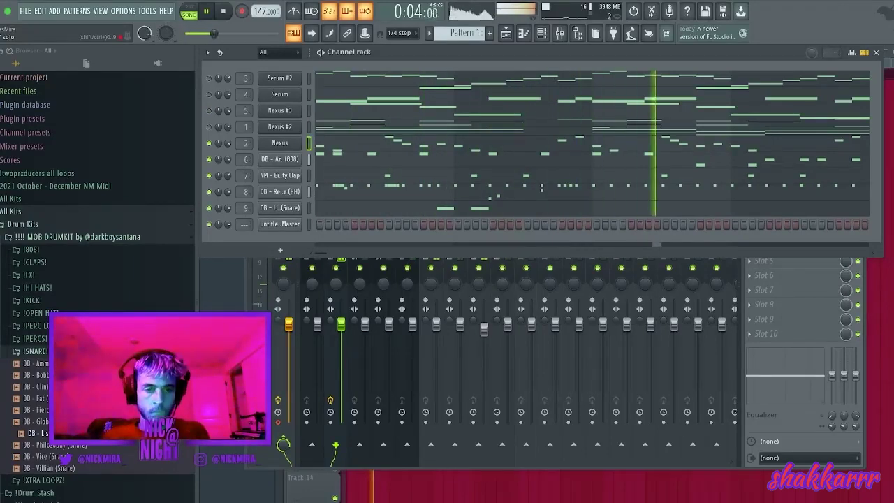
Audition the beat with different combinations of the Nexus and Serum melody channels enabled.
{"action": "left_click", "coordinate": [209, 143]}
{"action": "left_click", "coordinate": [209, 127]}
{"action": "left_click", "coordinate": [209, 110]}
{"action": "left_click", "coordinate": [209, 94]}
{"action": "left_click", "coordinate": [209, 78]}
{"action": "key", "text": "space"}
{"action": "key", "text": "space"}
Solo the Serum #2 channel and replay the opening of its melody several times.
{"action": "right_click", "coordinate": [209, 78]}
{"action": "key", "text": "space"}
{"action": "key", "text": "space"}
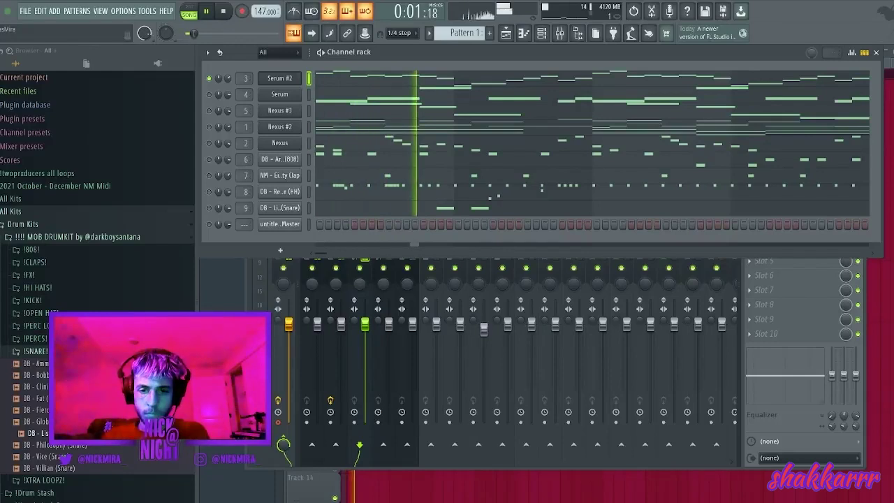
{"action": "key", "text": "space"}
{"action": "key", "text": "space"}
{"action": "key", "text": "space"}
{"action": "key", "text": "space"}
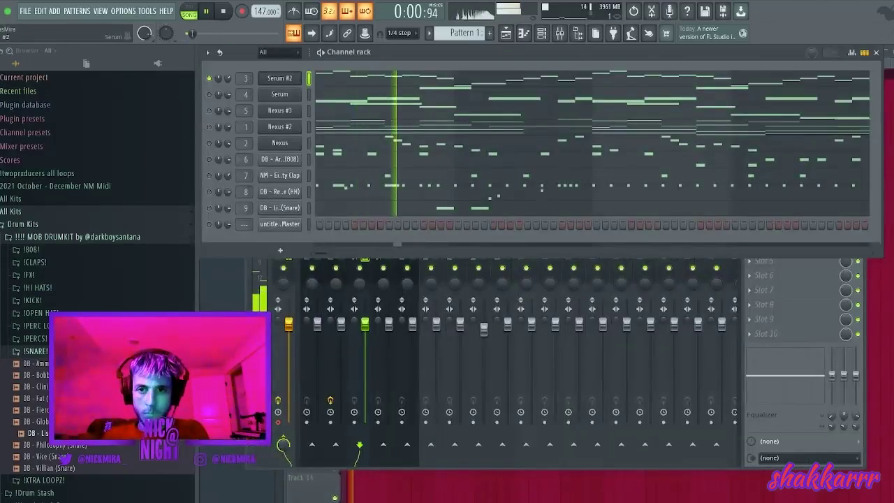
{"action": "key", "text": "space"}
{"action": "key", "text": "space"}
{"action": "key", "text": "space"}
{"action": "key", "text": "space"}
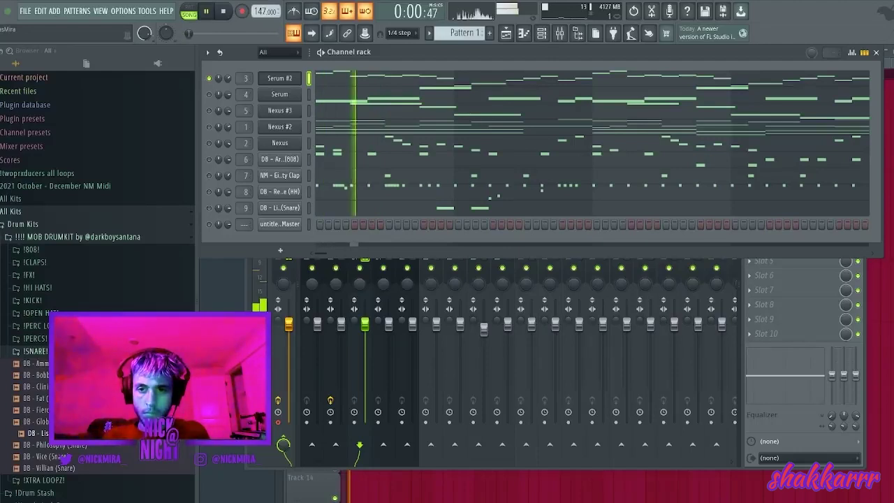
{"action": "key", "text": "space"}
{"action": "key", "text": "space"}
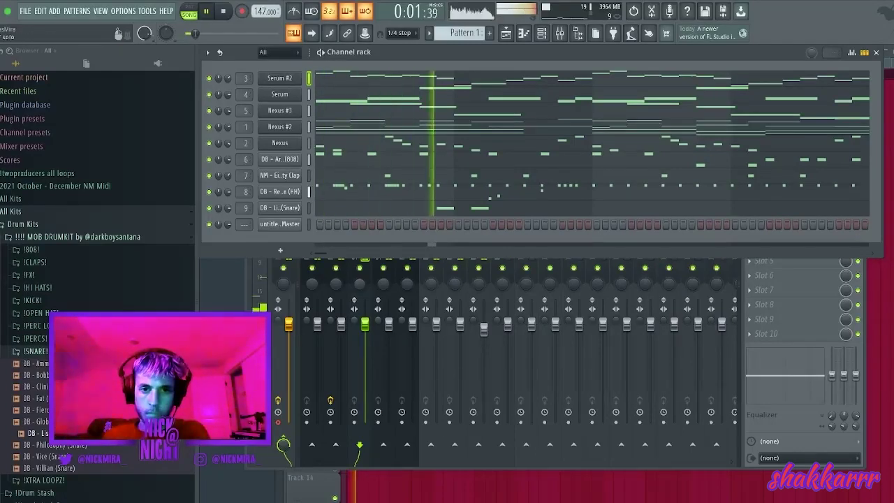
Add Effectrix and Fruity Parametric EQ 2 to Serum #2's mixer track and cut its low end with a band 1 high-pass.
{"action": "key", "text": "F9"}
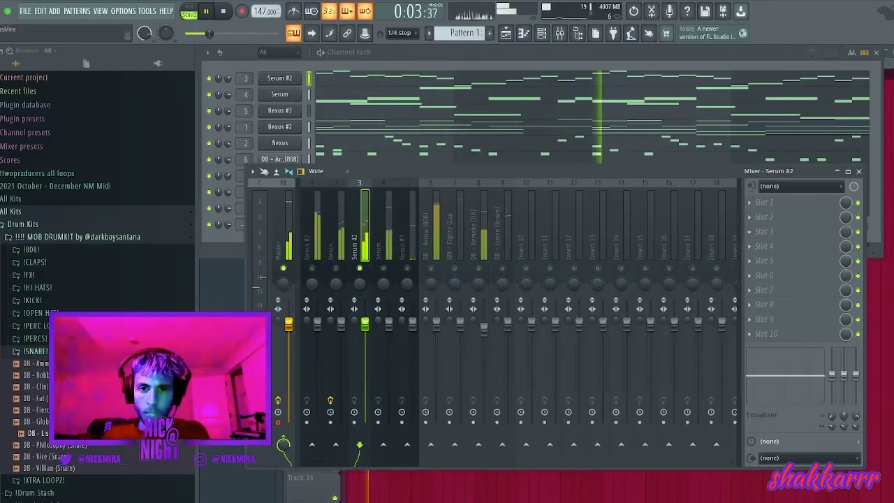
{"action": "left_click_drag", "start_coordinate": [764, 231], "coordinate": [767, 231]}
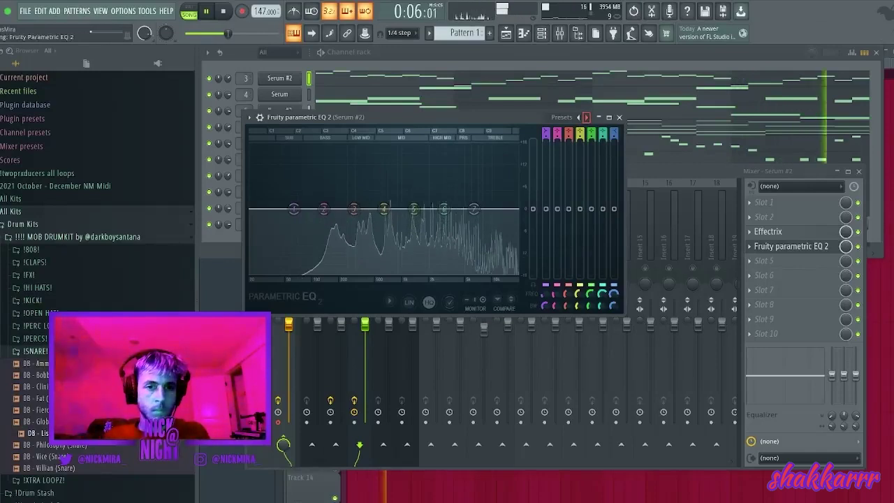
{"action": "left_click", "coordinate": [587, 117]}
{"action": "left_click_drag", "start_coordinate": [269, 209], "coordinate": [363, 209]}
{"action": "key", "text": "Escape"}
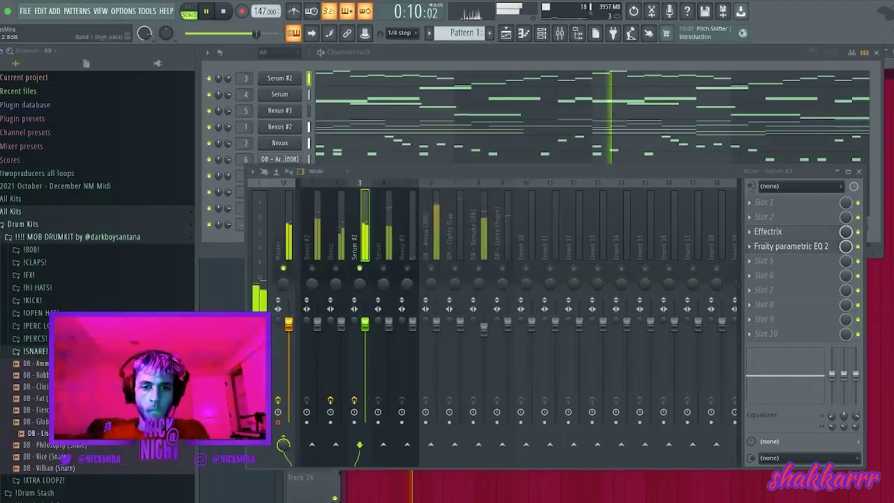
Take the Serum #2 mixer track out of solo and lower its fader in the full mix.
{"action": "right_click", "coordinate": [359, 268]}
{"action": "left_click_drag", "start_coordinate": [364, 325], "coordinate": [364, 330]}
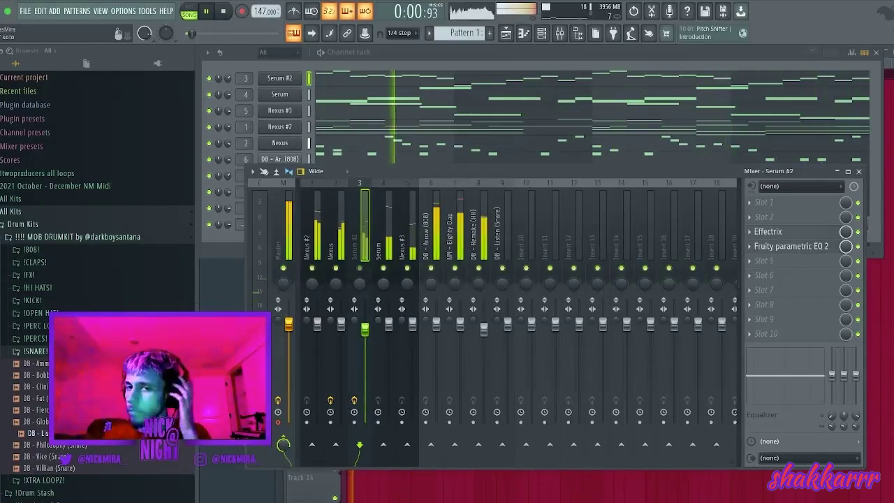
{"action": "left_click_drag", "start_coordinate": [365, 334], "coordinate": [365, 343]}
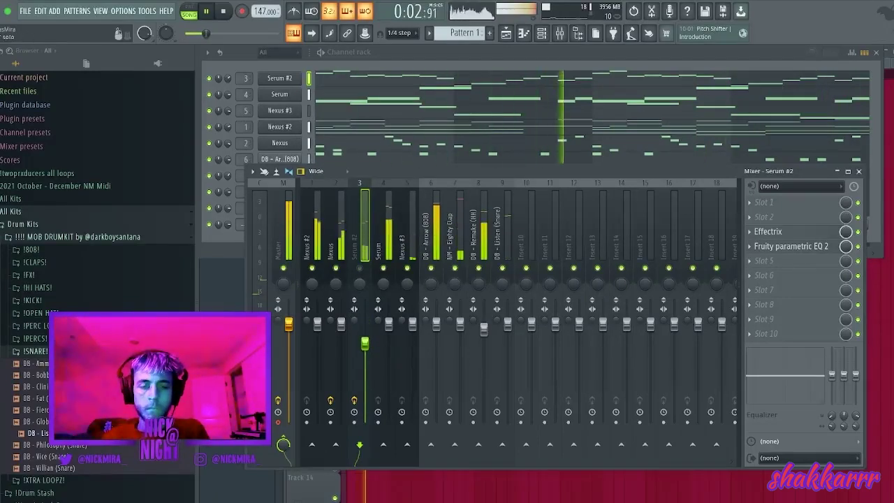
Isolate the 808, clap and hi-hat mixer tracks and lower their faders.
{"action": "key", "text": "space"}
{"action": "left_click_drag", "start_coordinate": [436, 322], "coordinate": [459, 338]}
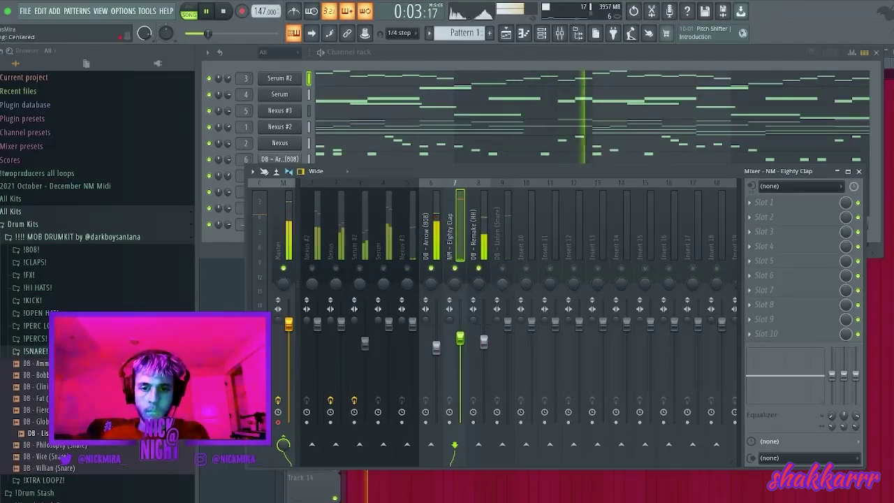
Bring the snare mixer track into the isolated drums, lower its fader and balance it against the hi-hat and clap.
{"action": "left_click_drag", "start_coordinate": [507, 322], "coordinate": [507, 337]}
{"action": "left_click", "coordinate": [483, 342]}
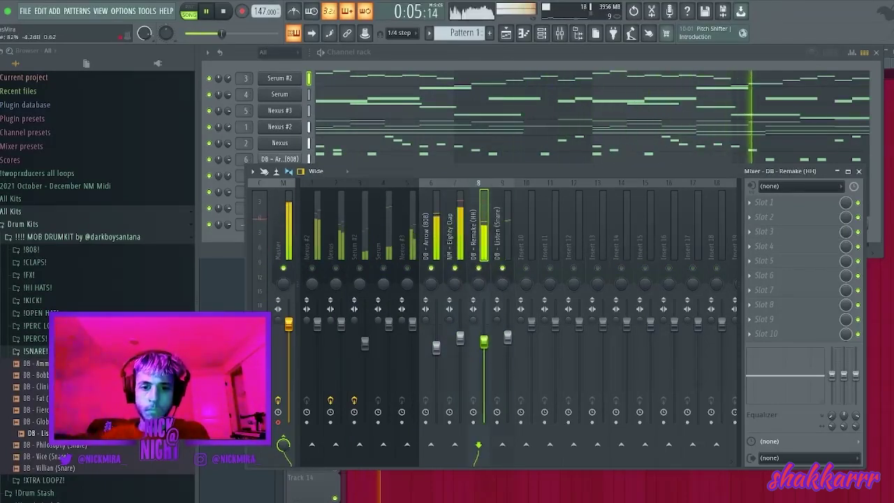
{"action": "left_click", "coordinate": [459, 338]}
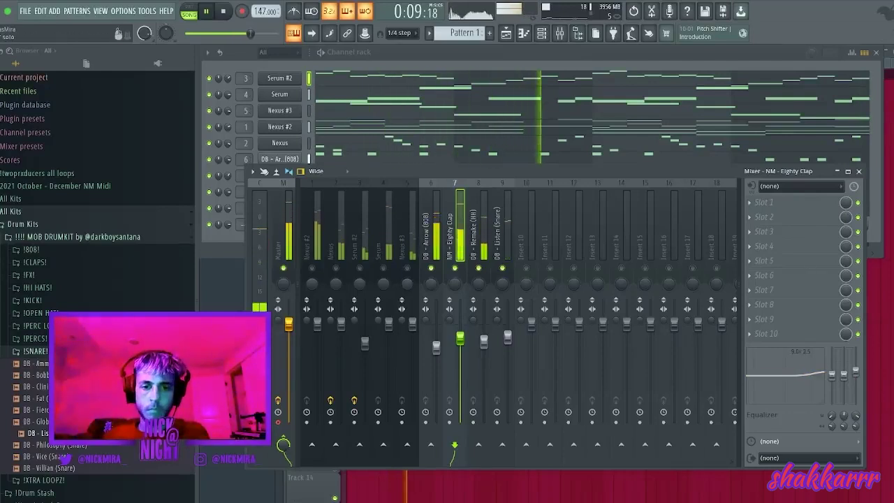
Bring the melody tracks back into the mix and lower the faders of Nexus #3, Serum, Serum #2, Nexus and Nexus #2.
{"action": "left_click_drag", "start_coordinate": [412, 322], "coordinate": [388, 354]}
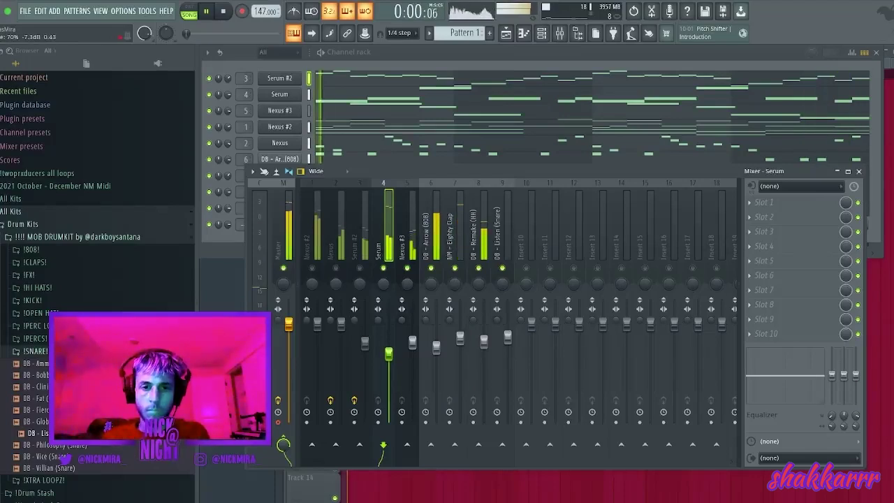
{"action": "left_click", "coordinate": [412, 342]}
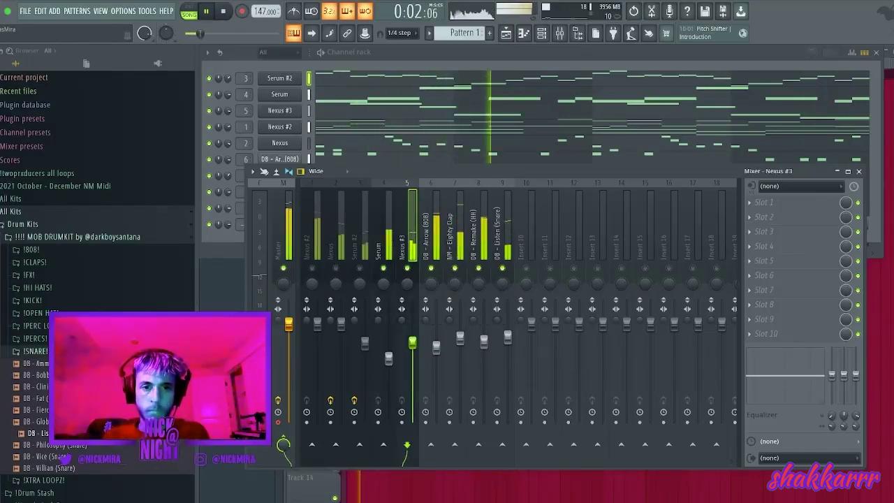
{"action": "left_click", "coordinate": [359, 237]}
{"action": "left_click_drag", "start_coordinate": [364, 342], "coordinate": [365, 356]}
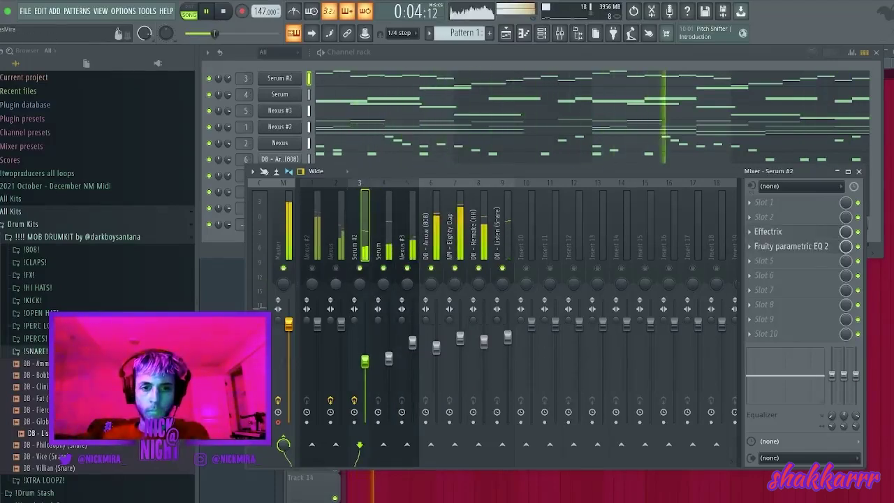
{"action": "left_click_drag", "start_coordinate": [341, 323], "coordinate": [341, 352]}
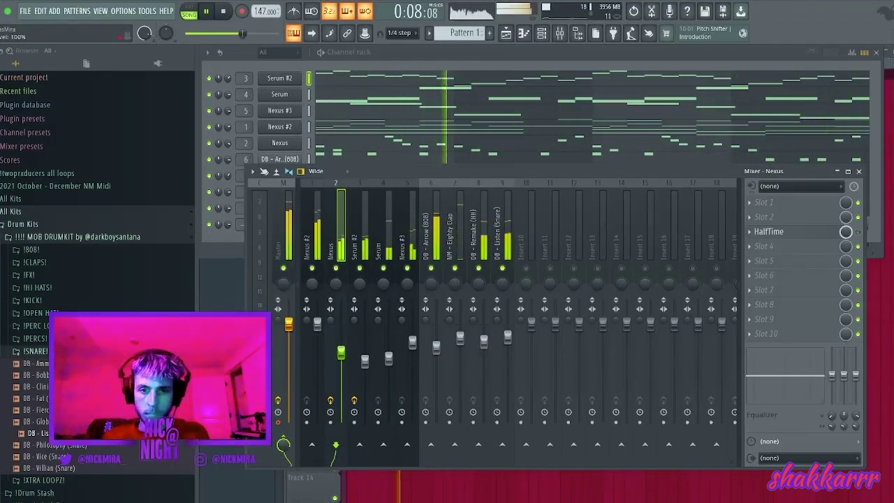
{"action": "left_click_drag", "start_coordinate": [318, 322], "coordinate": [317, 341]}
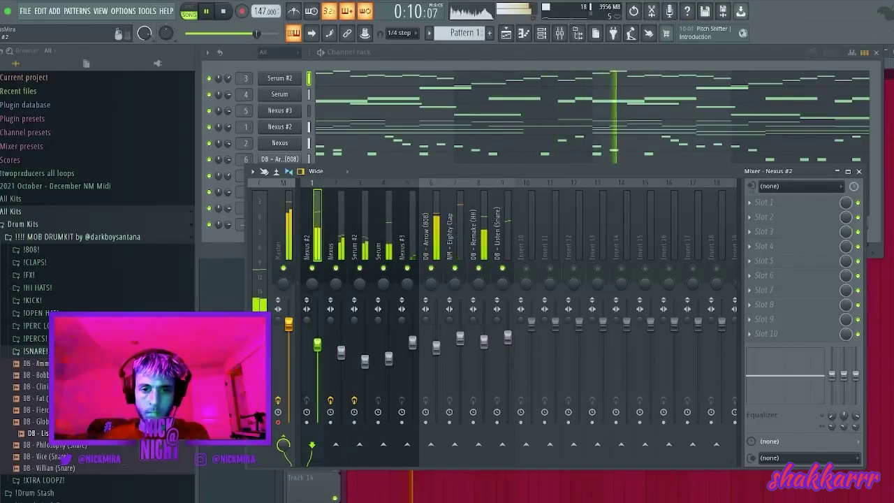
Raise the 808 fader slightly, lower the clap fader slightly, and open the Fruity Limiter on the Master track.
{"action": "left_click_drag", "start_coordinate": [436, 342], "coordinate": [459, 342]}
{"action": "left_click", "coordinate": [483, 342]}
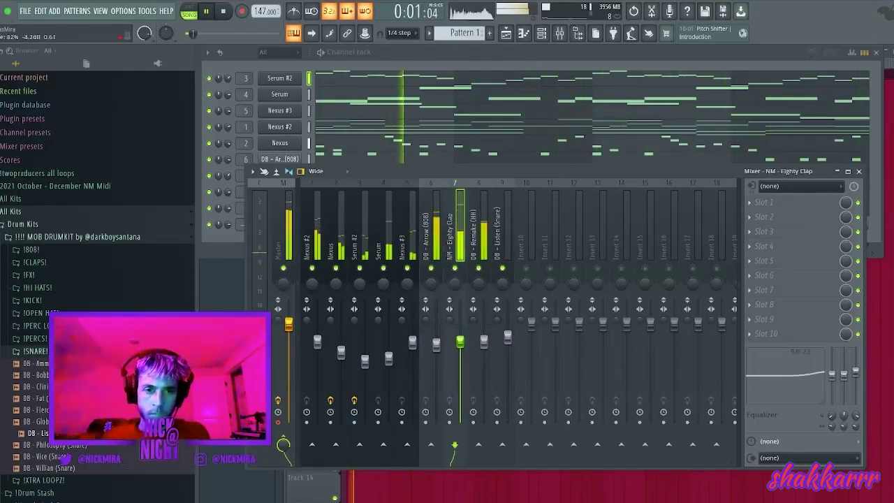
{"action": "left_click", "coordinate": [284, 234]}
{"action": "left_click", "coordinate": [775, 333]}
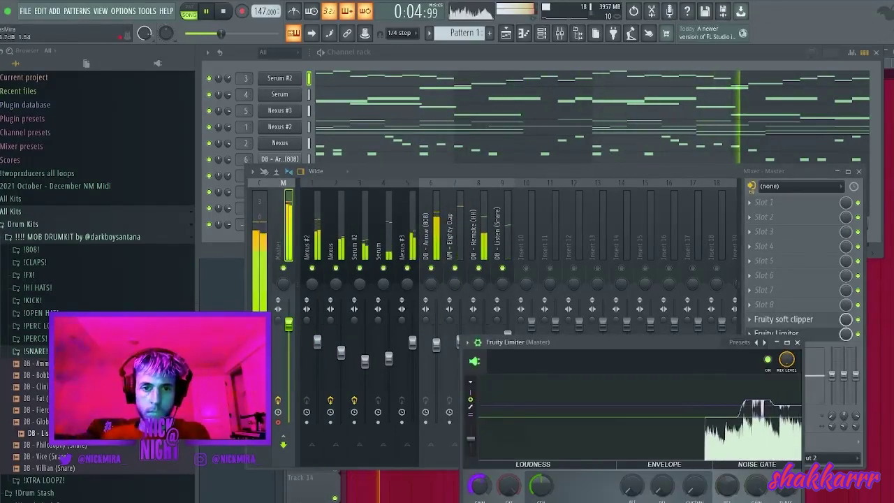
Solo Serum #2's mixer track, cut its lows and highs with the track EQ, and add Fruity Chorus and HalfTime.
{"action": "left_click", "coordinate": [359, 237]}
{"action": "right_click", "coordinate": [359, 268]}
{"action": "left_click_drag", "start_coordinate": [365, 361], "coordinate": [365, 370]}
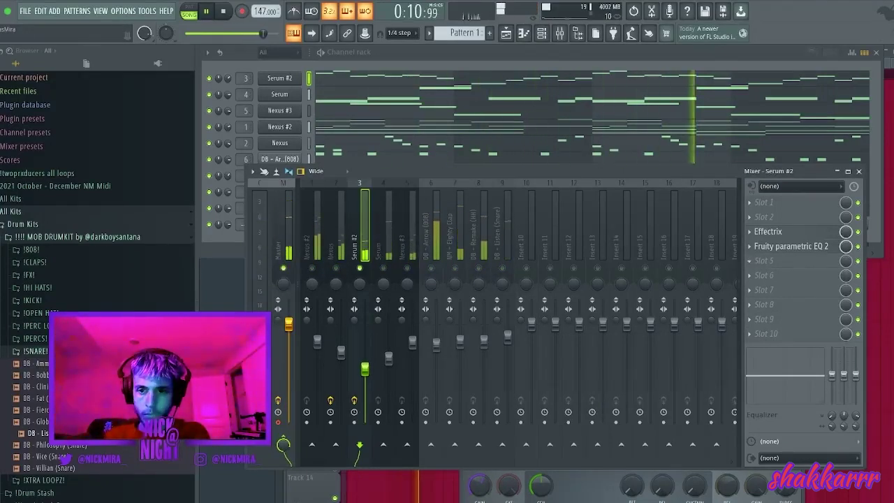
{"action": "left_click_drag", "start_coordinate": [855, 376], "coordinate": [832, 396]}
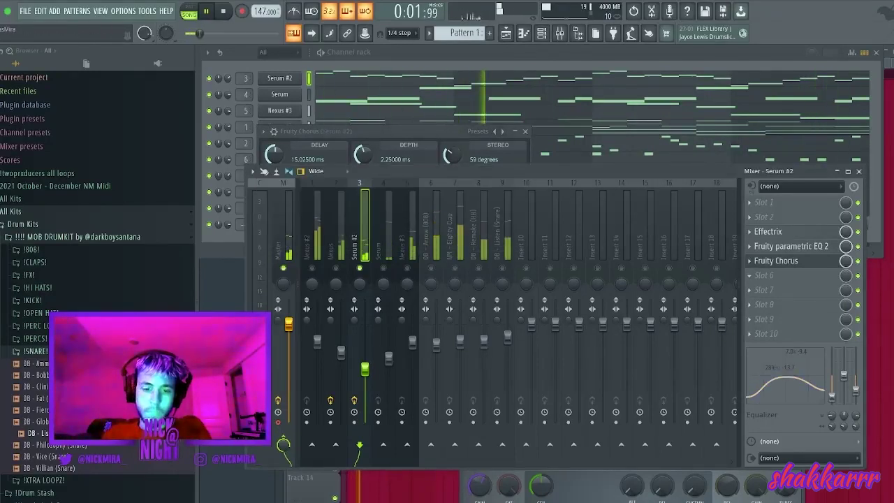
{"action": "key", "text": "space"}
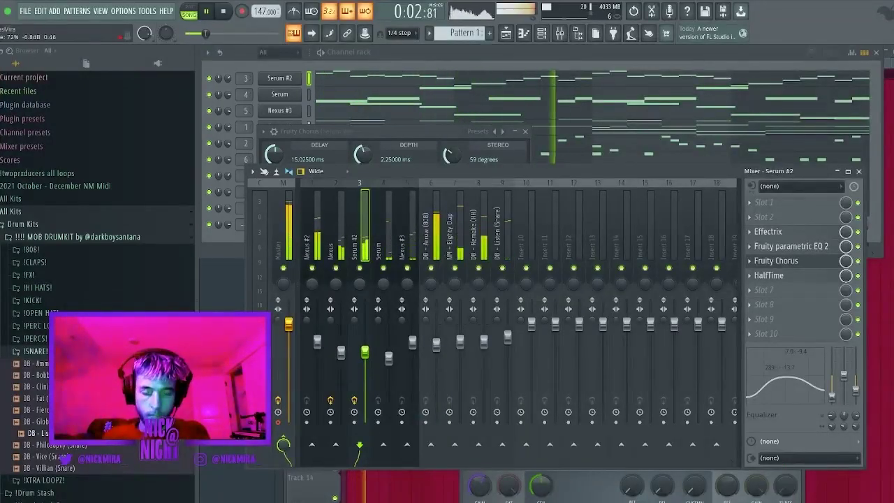
Listen to the 808 channel and the Nexus and Serum #2 mixer tracks in isolation.
{"action": "left_click", "coordinate": [282, 234]}
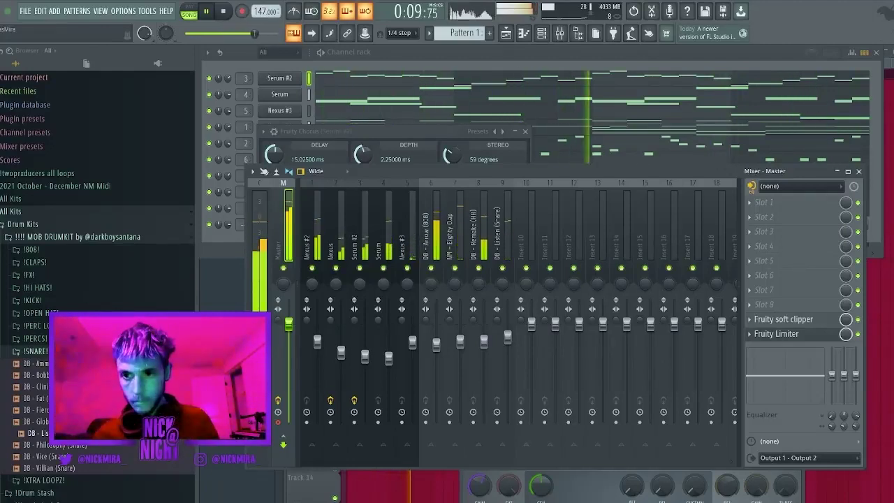
{"action": "right_click", "coordinate": [209, 159]}
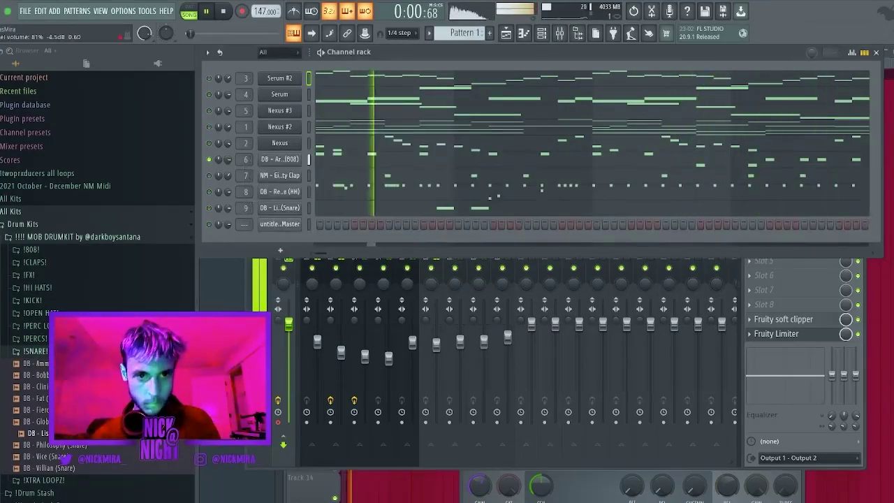
{"action": "right_click", "coordinate": [209, 159]}
{"action": "left_click", "coordinate": [336, 293]}
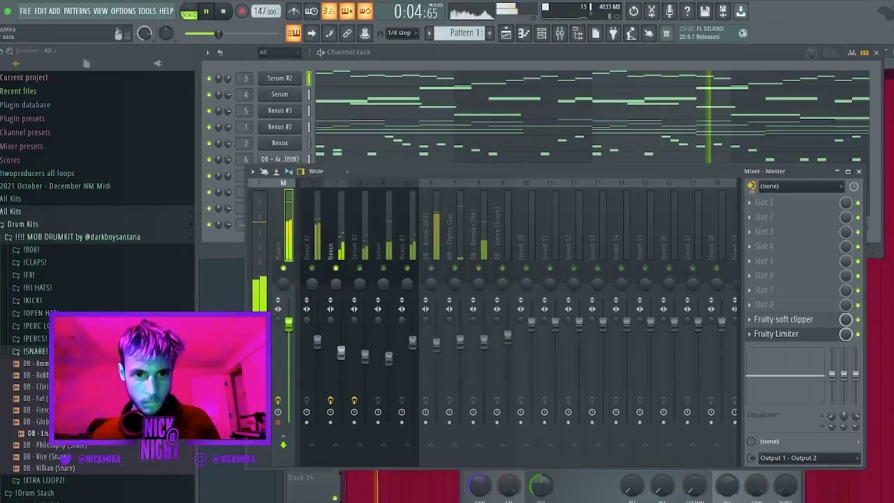
{"action": "left_click", "coordinate": [336, 237]}
{"action": "right_click", "coordinate": [312, 268]}
{"action": "left_click", "coordinate": [360, 238]}
{"action": "right_click", "coordinate": [360, 268]}
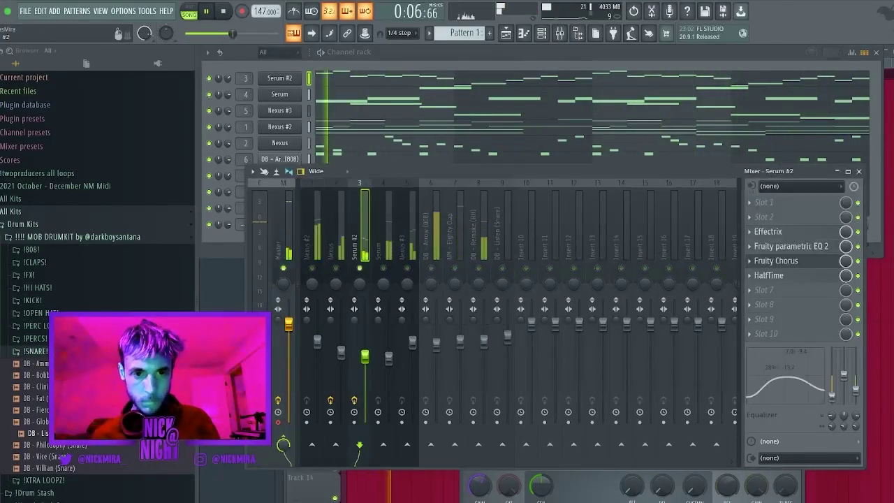
Solo the Nexus #2 mixer track and cut its low end with the track EQ, setting band 2 to 25 Hz.
{"action": "left_click", "coordinate": [312, 237]}
{"action": "right_click", "coordinate": [312, 269]}
{"action": "key", "text": "space"}
{"action": "key", "text": "space"}
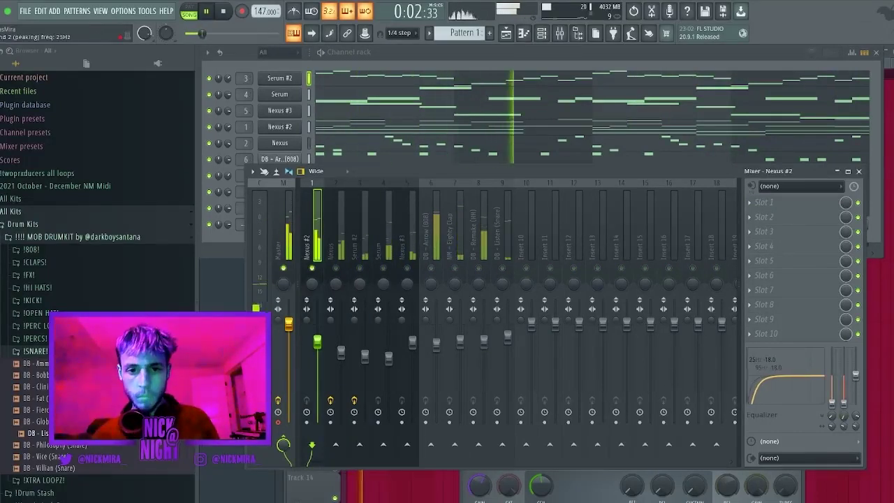
Add Serum and Nexus #3 to the isolated tracks, set Nexus #3's fader to about -2.0 dB, and lower the hi-hat fader slightly in the full mix.
{"action": "left_click", "coordinate": [384, 268]}
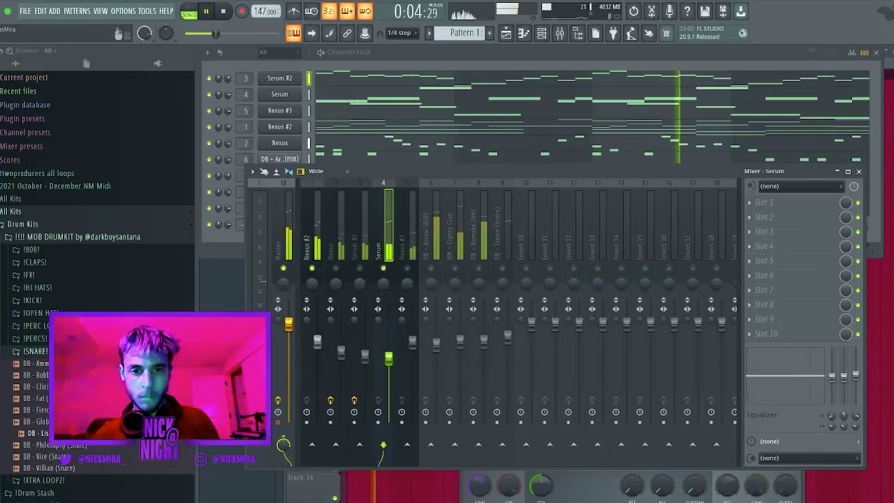
{"action": "left_click", "coordinate": [407, 241]}
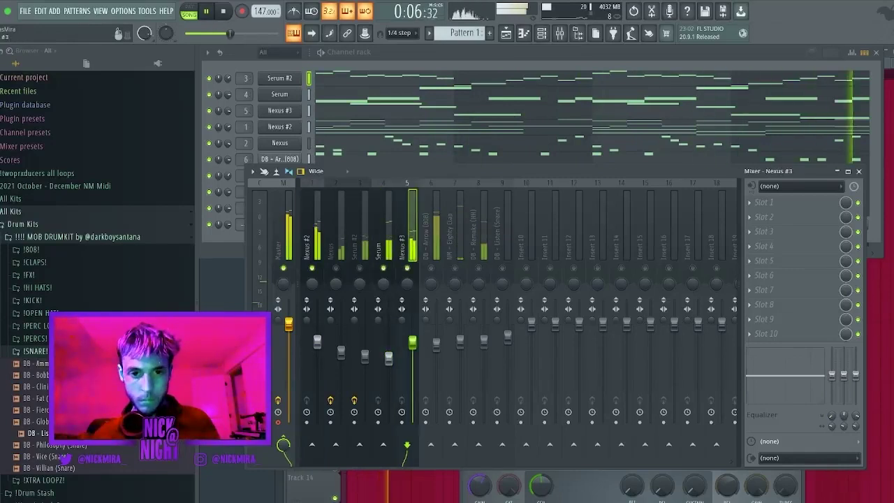
{"action": "left_click_drag", "start_coordinate": [413, 342], "coordinate": [413, 322]}
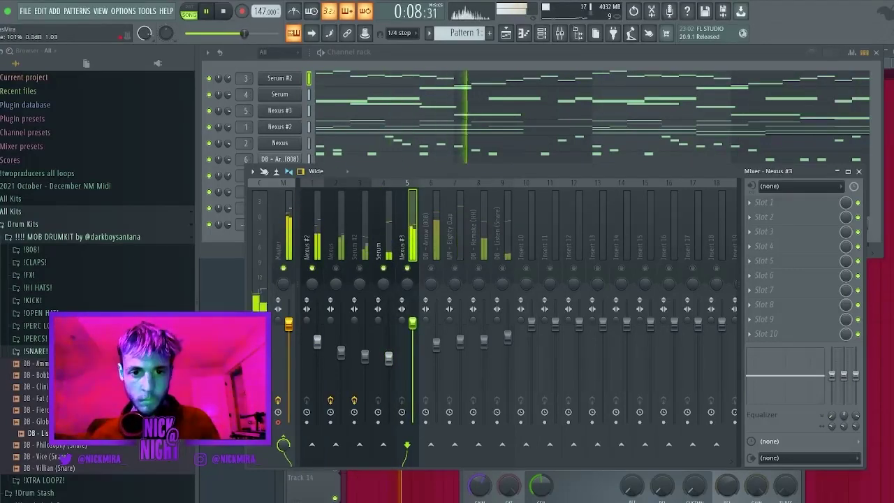
{"action": "left_click_drag", "start_coordinate": [413, 323], "coordinate": [413, 327]}
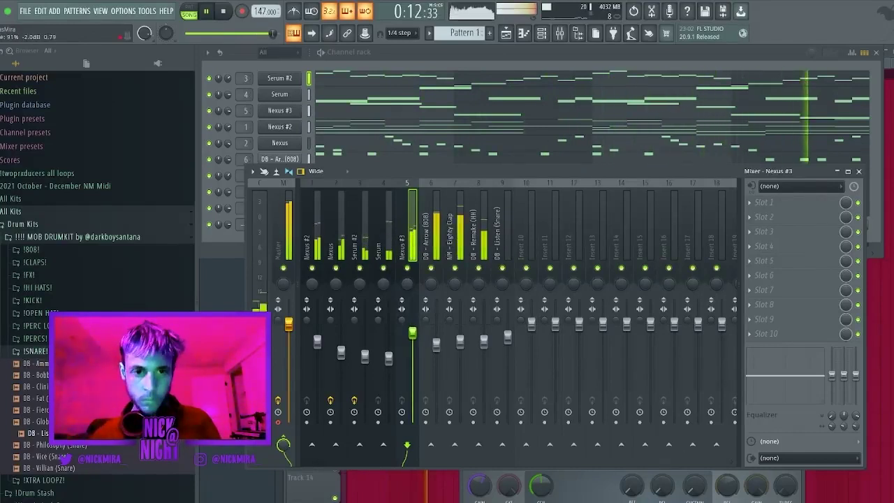
{"action": "left_click_drag", "start_coordinate": [484, 341], "coordinate": [484, 344]}
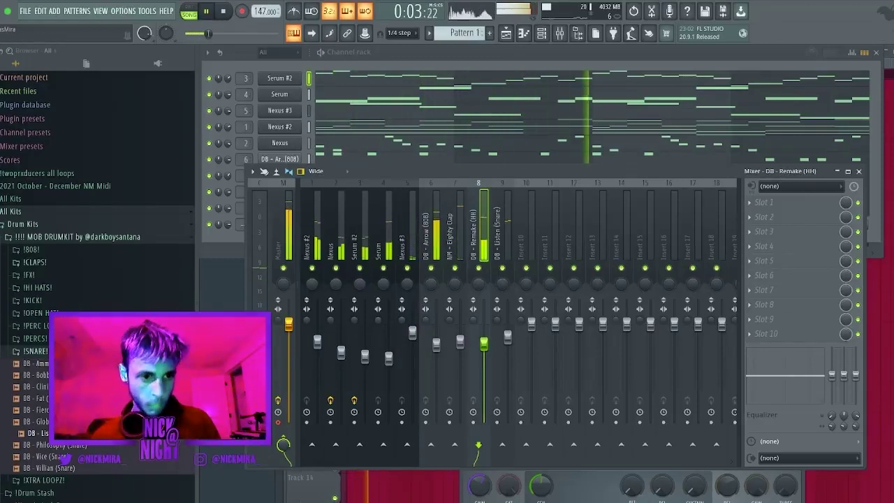
Audition samples in the !SNARE! folder and try DB - Listen (Snare) in place of the Eighty Clap sample.
{"action": "left_click", "coordinate": [36, 262]}
{"action": "left_click", "coordinate": [36, 263]}
{"action": "left_click", "coordinate": [37, 351]}
{"action": "key", "text": "space"}
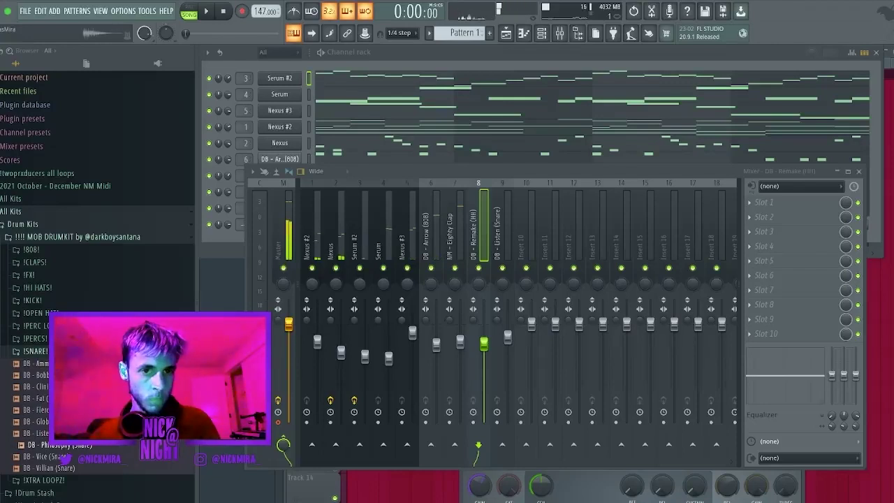
{"action": "key", "text": "space"}
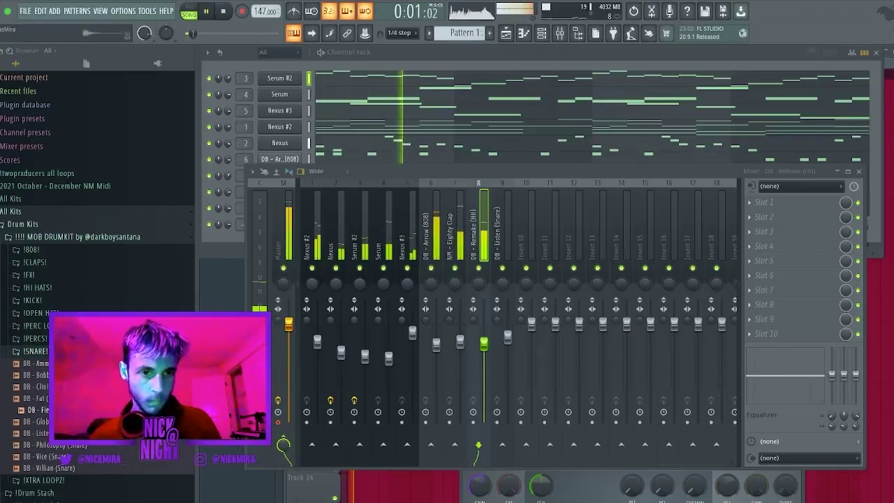
{"action": "key", "text": "F6"}
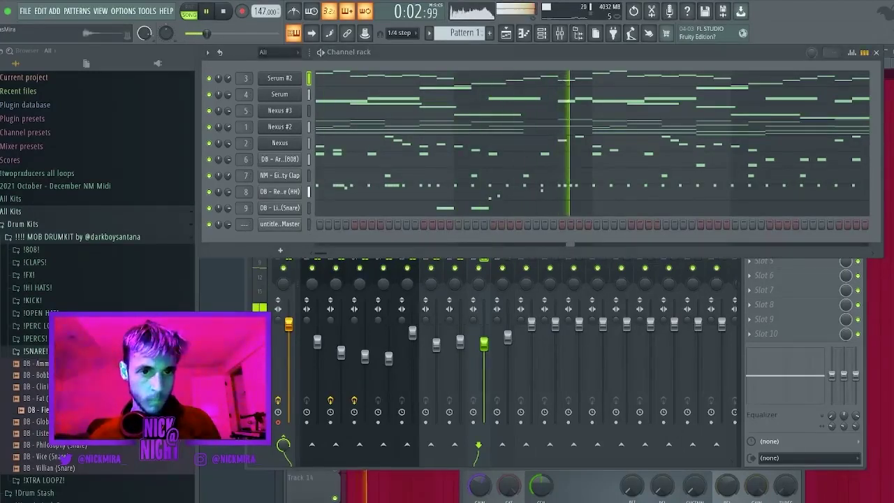
{"action": "left_click", "coordinate": [38, 410]}
{"action": "left_click_drag", "start_coordinate": [39, 410], "coordinate": [228, 159]}
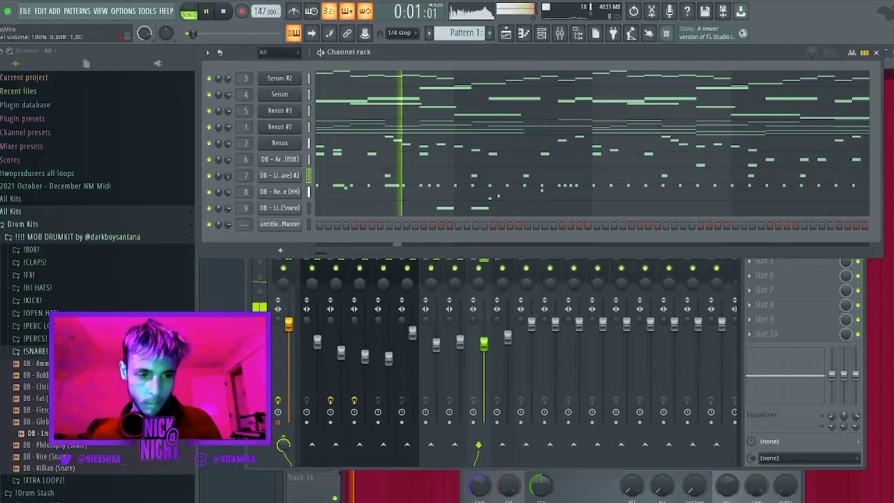
Audition rims in the !Drum Stash Rims folder and load dior realreal rim onto the channel routed to mixer track 7.
{"action": "left_click", "coordinate": [34, 351]}
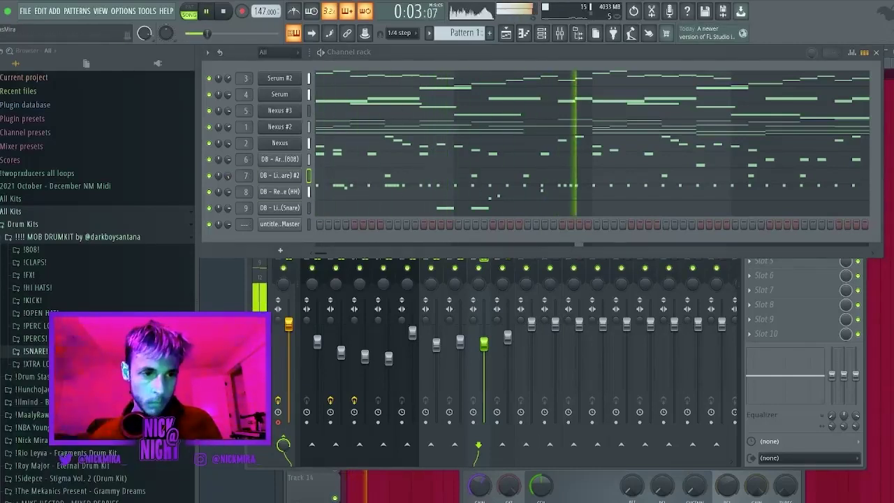
{"action": "left_click", "coordinate": [77, 236]}
{"action": "left_click", "coordinate": [35, 250]}
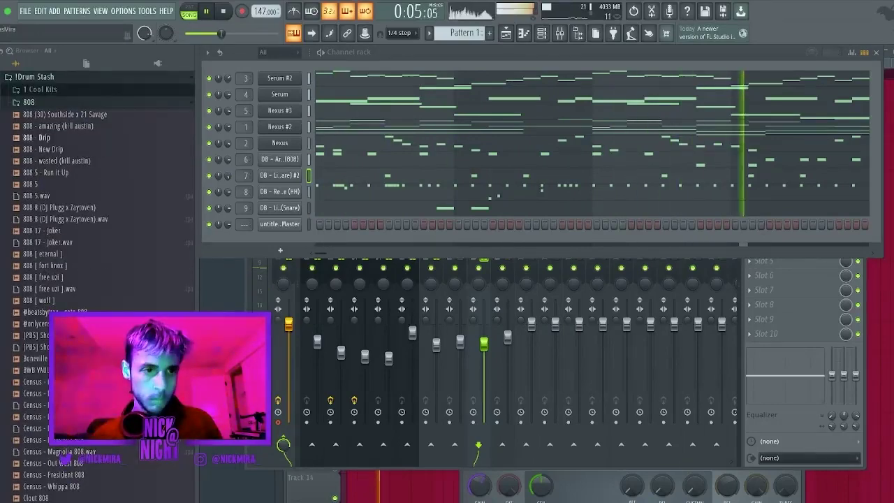
{"action": "left_click", "coordinate": [31, 242]}
{"action": "key", "text": "space"}
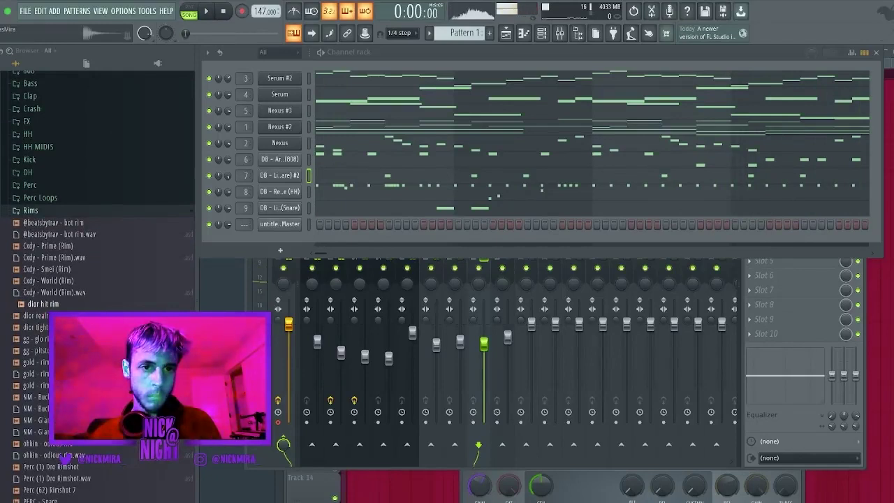
{"action": "key", "text": "space"}
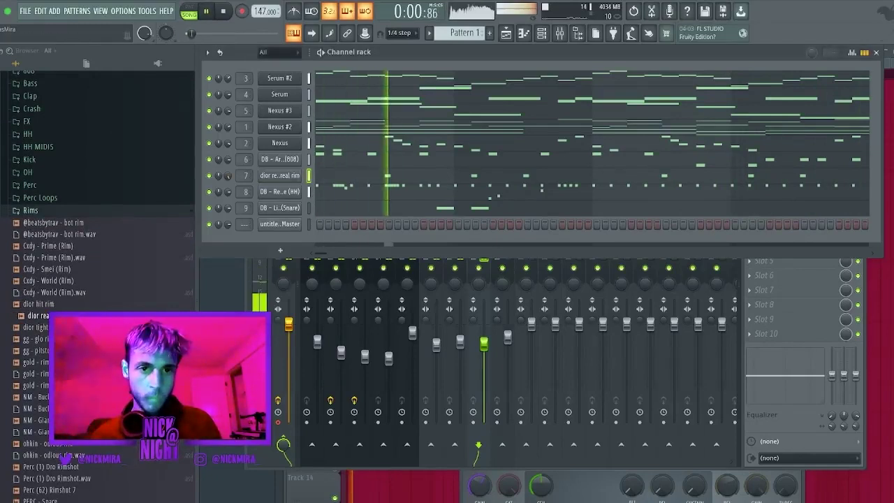
Check the dior realreal rim's notes in the piano roll and raise the 808 mixer fader slightly.
{"action": "key", "text": "F7"}
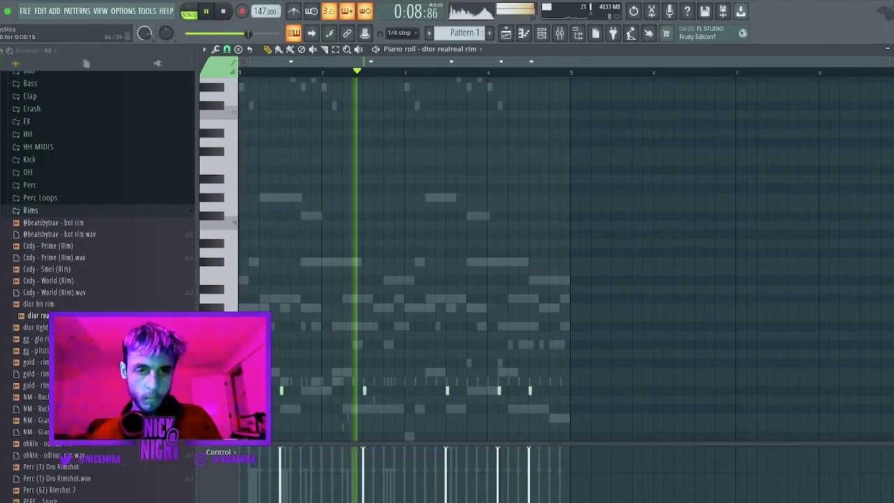
{"action": "key", "text": "Escape"}
{"action": "key", "text": "F9"}
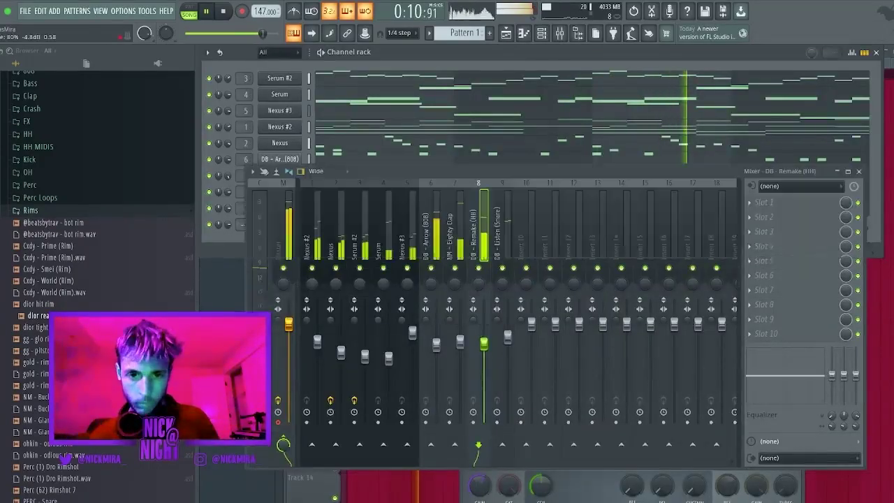
{"action": "left_click_drag", "start_coordinate": [436, 345], "coordinate": [436, 342]}
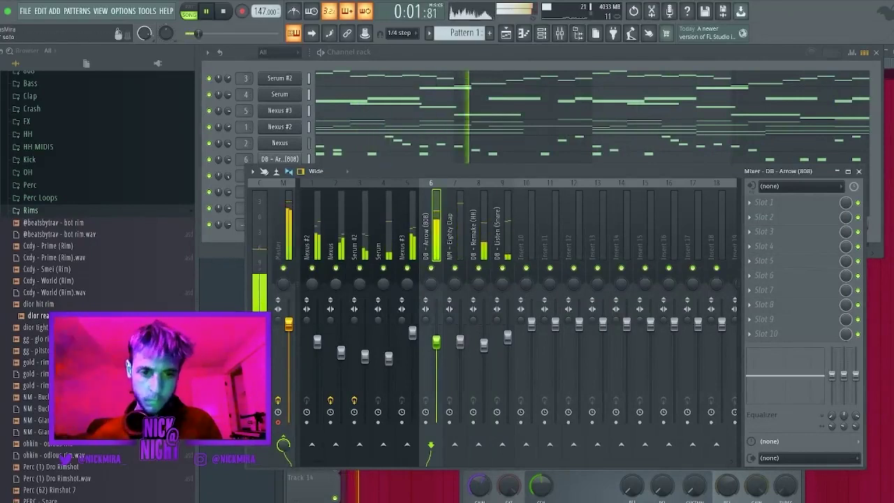
Mute the Serum #2 mixer track to compare the mix, and split Pattern 1 by channel in the playlist.
{"action": "left_click", "coordinate": [359, 268]}
{"action": "left_click", "coordinate": [360, 234]}
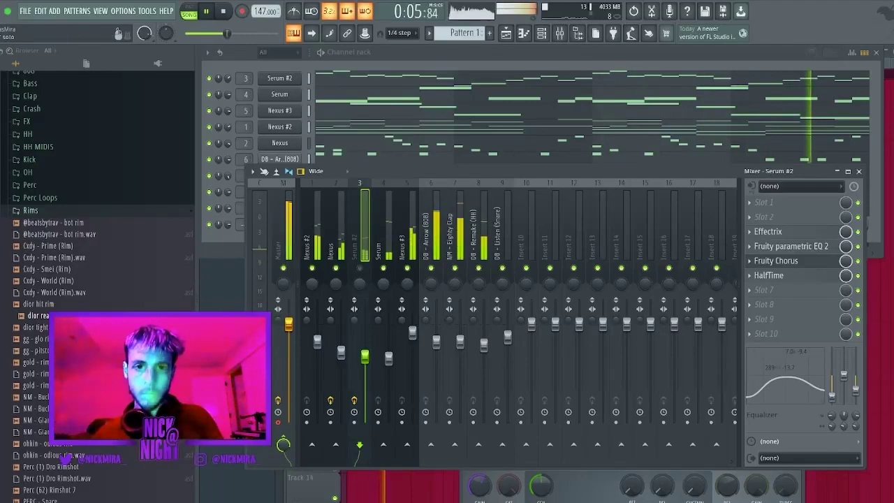
{"action": "key", "text": "F9"}
{"action": "key", "text": "F6"}
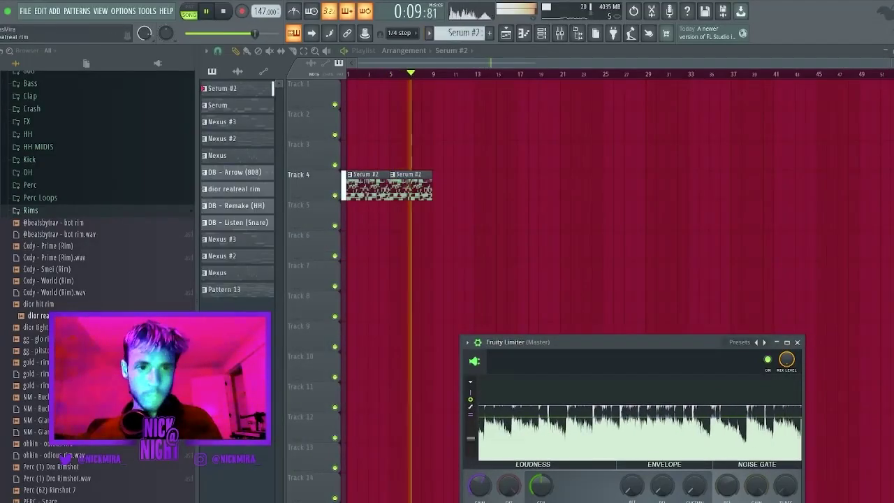
Lay the split patterns out on playlist tracks 1 to 9 through bar 12, with the Serum #2, 808 and hi-hat clips starting at bar 5.
{"action": "key", "text": "Escape"}
{"action": "left_click", "coordinate": [238, 222]}
{"action": "left_click", "coordinate": [237, 88], "text": "shift"}
{"action": "left_click_drag", "start_coordinate": [237, 89], "coordinate": [545, 350]}
{"action": "right_click", "coordinate": [410, 187]}
{"action": "right_click", "coordinate": [369, 187]}
{"action": "left_click_drag", "start_coordinate": [506, 158], "coordinate": [368, 158]}
{"action": "key", "text": "ctrl+b"}
{"action": "key", "text": "ctrl+b"}
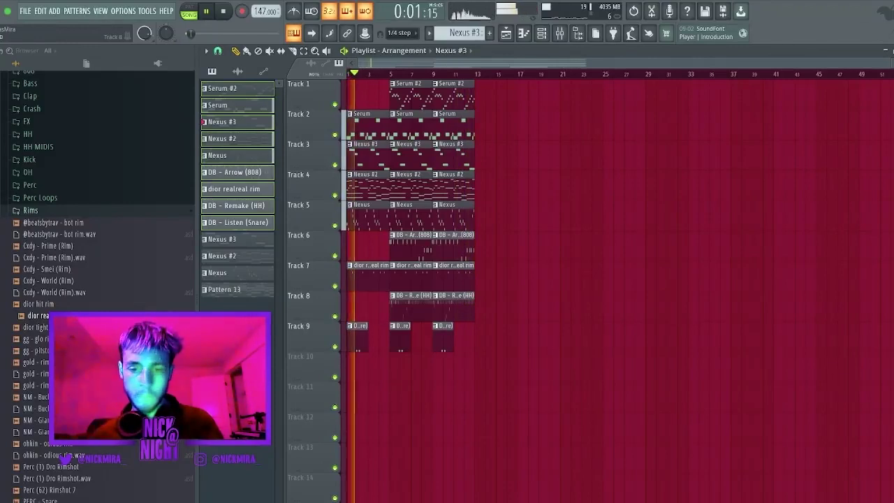
Open the DB - Remake (HH) pattern in the piano roll and clean up the roll notes near its start during playback.
{"action": "double_click", "coordinate": [410, 308]}
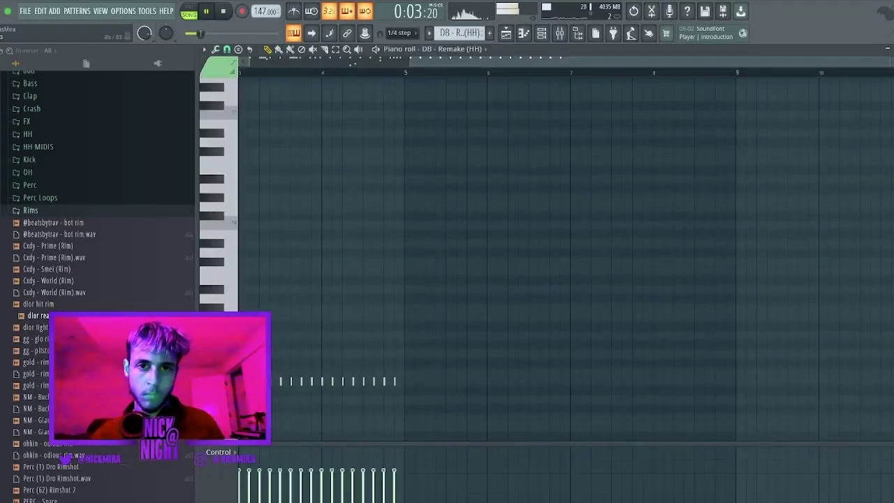
{"action": "scroll", "coordinate": [433, 273], "scroll_direction": "left", "scroll_amount": 3}
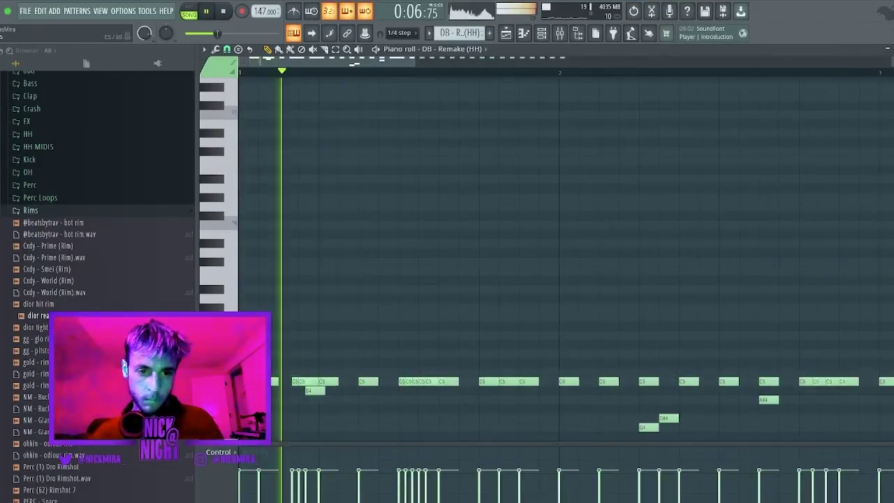
{"action": "key", "text": "space"}
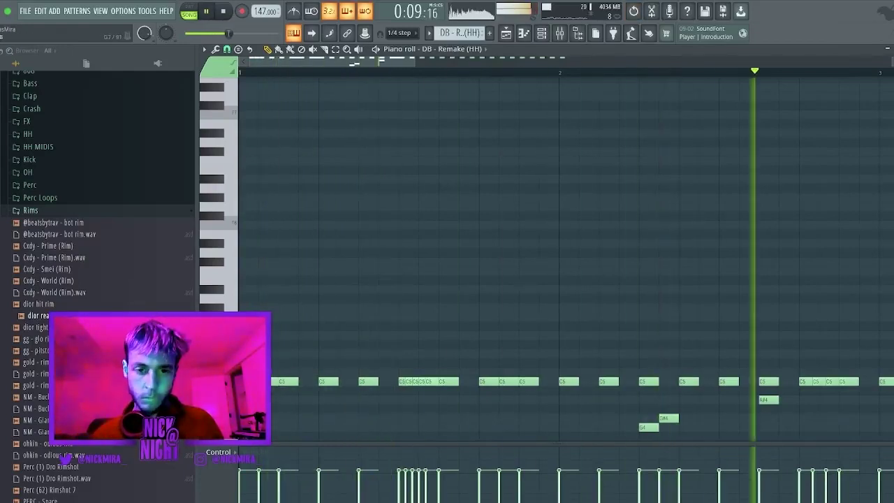
{"action": "scroll", "coordinate": [354, 61], "scroll_direction": "down", "scroll_amount": 2}
{"action": "key", "text": "space"}
{"action": "key", "text": "space"}
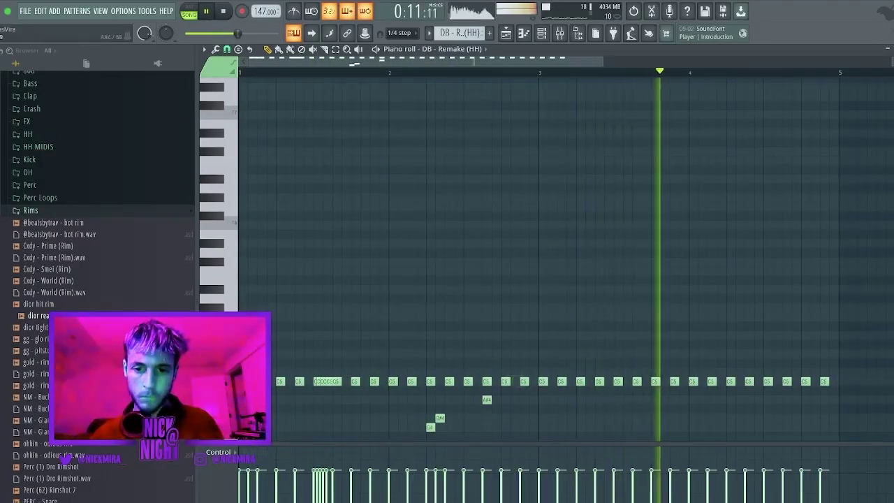
Add a lower-pitched roll at the end of the hi-hat pattern's second bar and repeat bars 1-2 over bars 3-4.
{"action": "left_click", "coordinate": [524, 409]}
{"action": "key", "text": "ctrl+d"}
{"action": "key", "text": "ctrl+l"}
{"action": "left_click_drag", "start_coordinate": [543, 366], "coordinate": [893, 443]}
{"action": "key", "text": "Delete"}
{"action": "key", "text": "ctrl+b"}
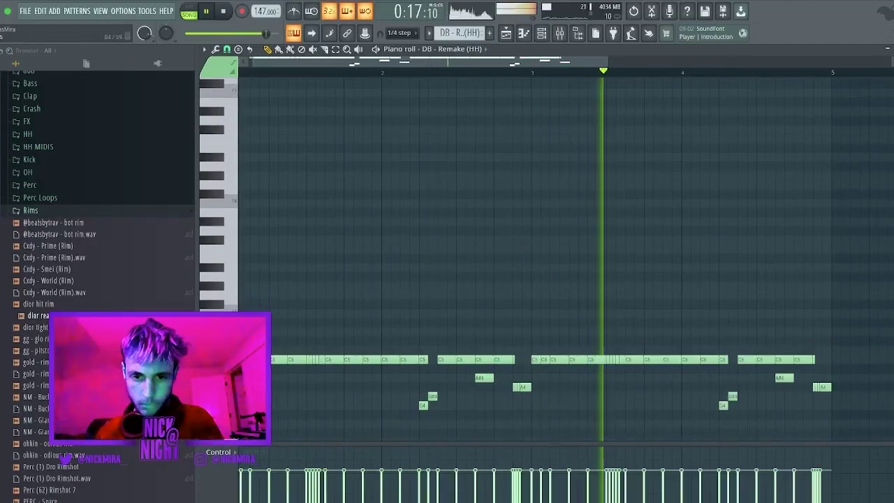
{"action": "left_click_drag", "start_coordinate": [508, 375], "coordinate": [533, 392]}
{"action": "key", "text": "shift+Up"}
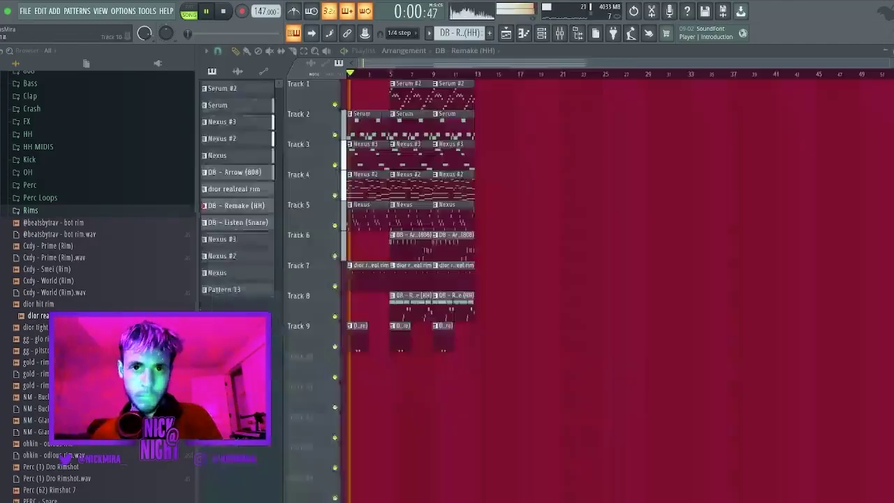
Delete the rim and snare clips from the first four playlist bars and duplicate the bars 5-12 section through bar 20.
{"action": "key", "text": "F5"}
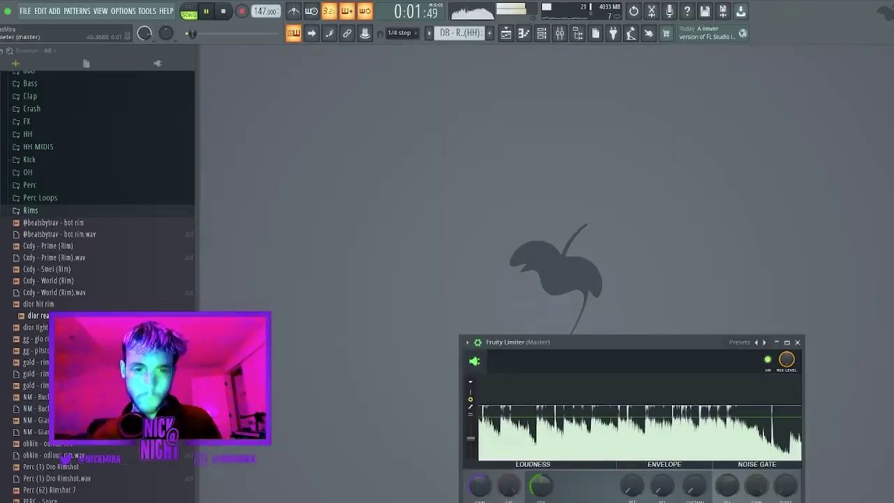
{"action": "key", "text": "F5"}
{"action": "right_click", "coordinate": [370, 277]}
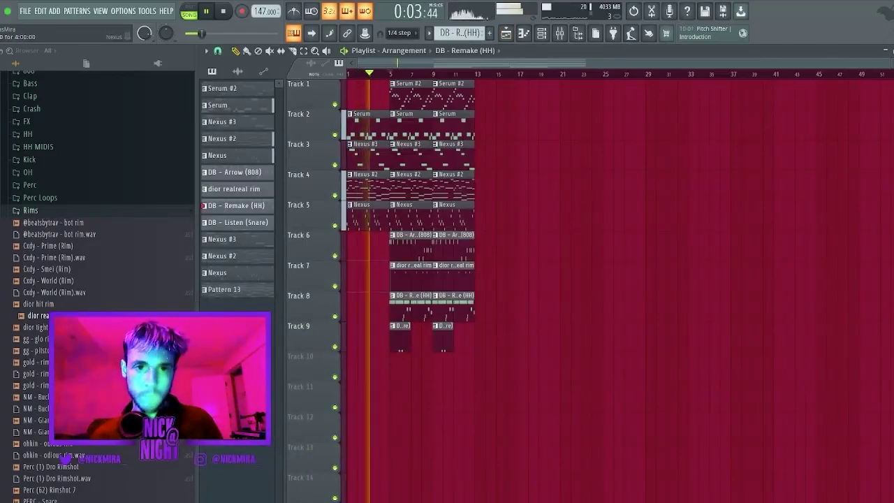
{"action": "left_click_drag", "start_coordinate": [404, 82], "coordinate": [515, 341]}
{"action": "key", "text": "ctrl+b"}
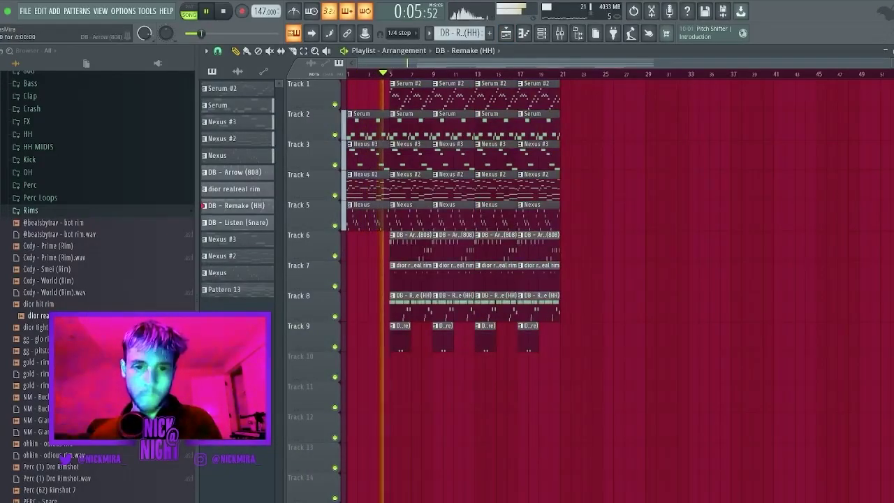
Delete the 808, snare, hi-hat and rim clips from bars 5-8 so the drums start at bar 9.
{"action": "right_click", "coordinate": [411, 246]}
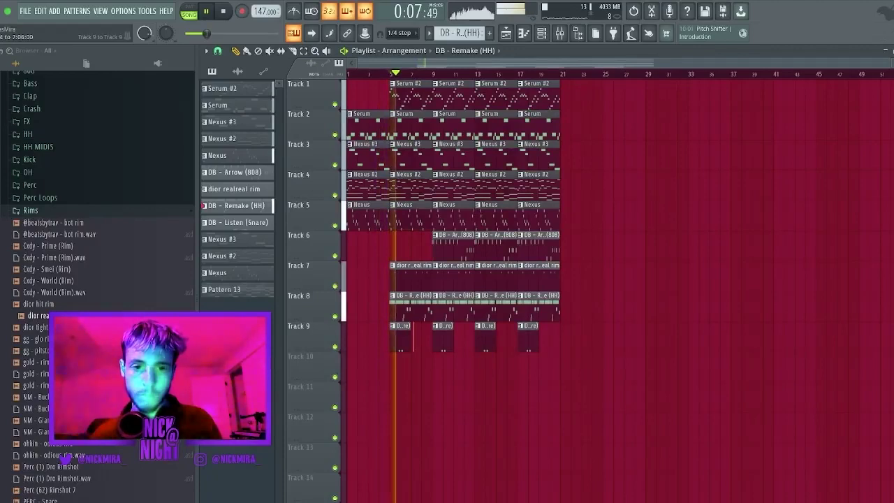
{"action": "right_click", "coordinate": [412, 338]}
{"action": "right_click", "coordinate": [413, 307]}
{"action": "right_click", "coordinate": [412, 277]}
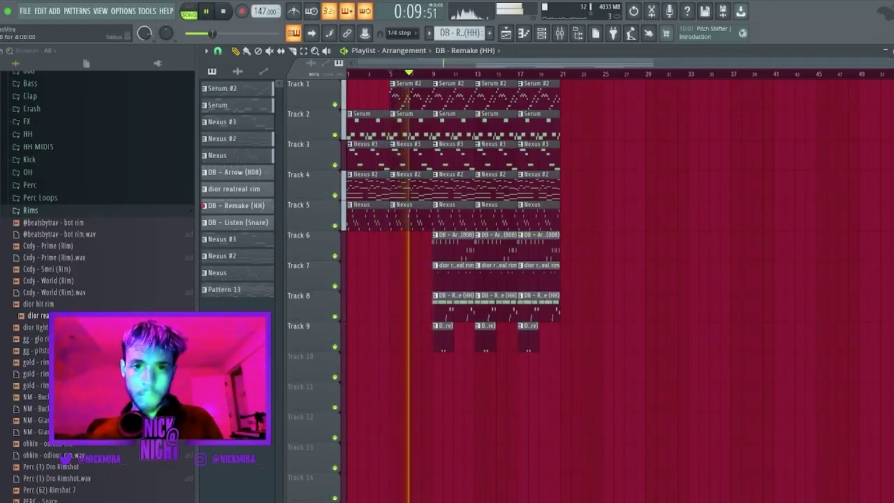
Delete the Nexus #2 and Nexus #3 clips from bars 9-16 and the Serum #2 clip at bar 5.
{"action": "right_click", "coordinate": [454, 187]}
{"action": "right_click", "coordinate": [496, 187]}
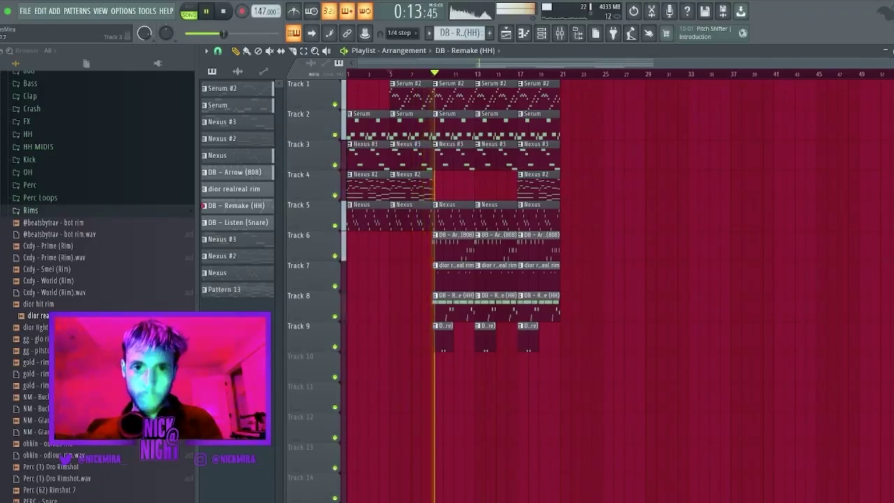
{"action": "right_click", "coordinate": [454, 157]}
{"action": "right_click", "coordinate": [496, 157]}
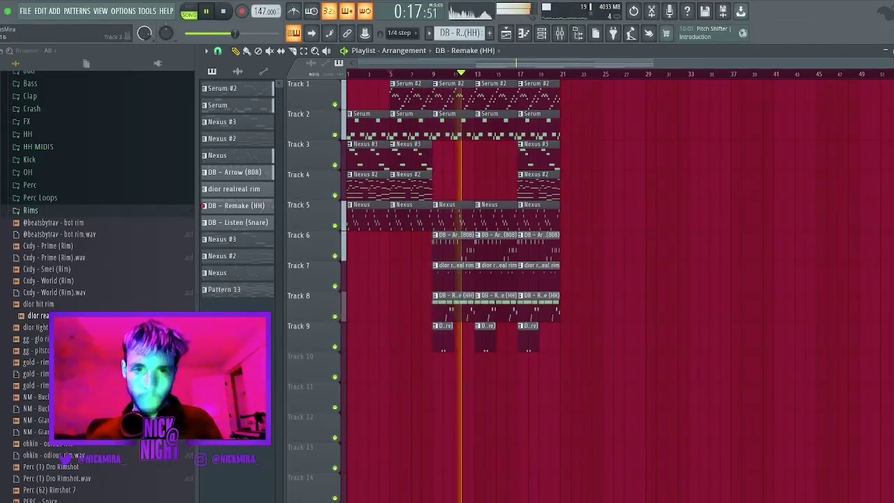
{"action": "right_click", "coordinate": [411, 97]}
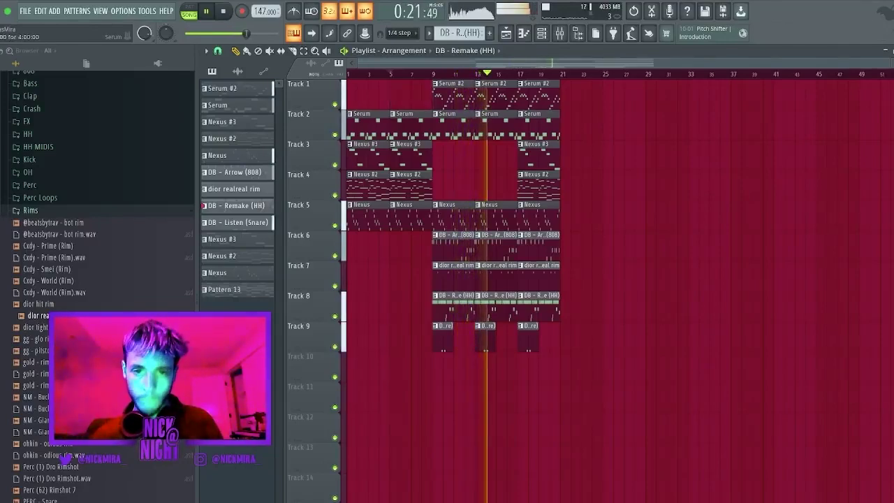
Duplicate the bar 17 section to bar 21 without its Serum #2 clips, and lengthen the snare clips to four bars.
{"action": "left_click_drag", "start_coordinate": [521, 90], "coordinate": [750, 465]}
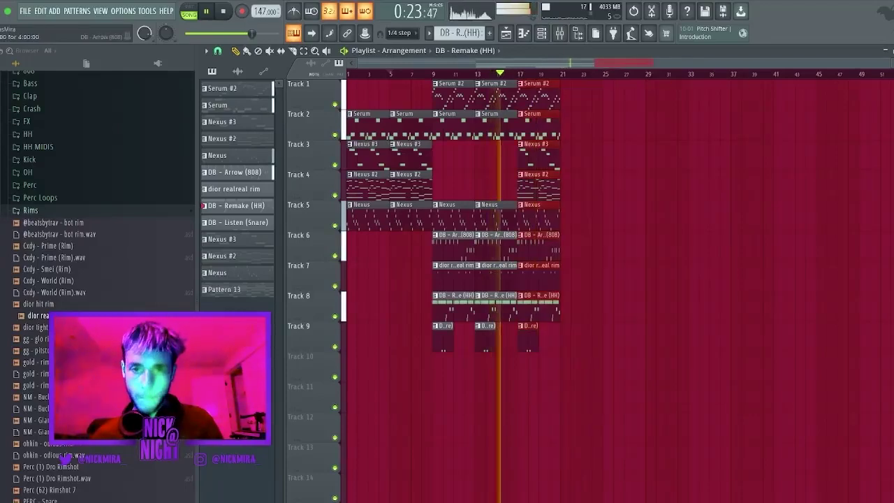
{"action": "key", "text": "ctrl+b"}
{"action": "right_click", "coordinate": [539, 96]}
{"action": "right_click", "coordinate": [581, 96]}
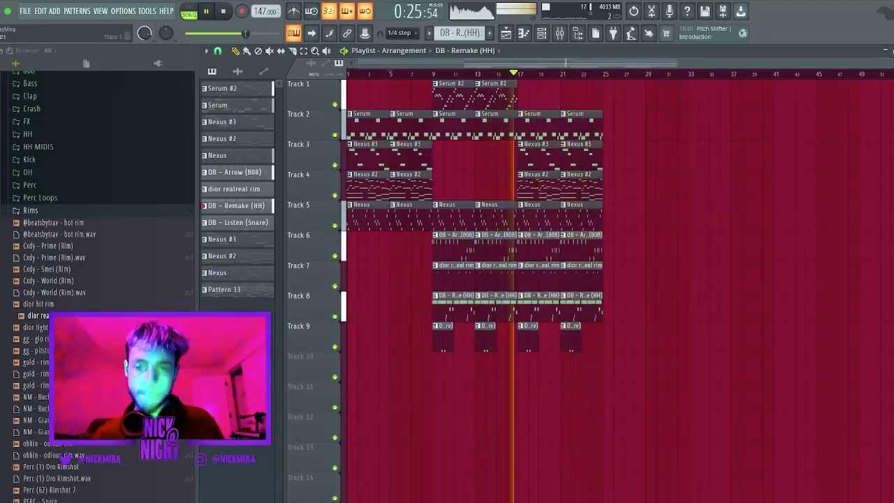
{"action": "left_click_drag", "start_coordinate": [595, 342], "coordinate": [474, 339]}
{"action": "key", "text": "ctrl+d"}
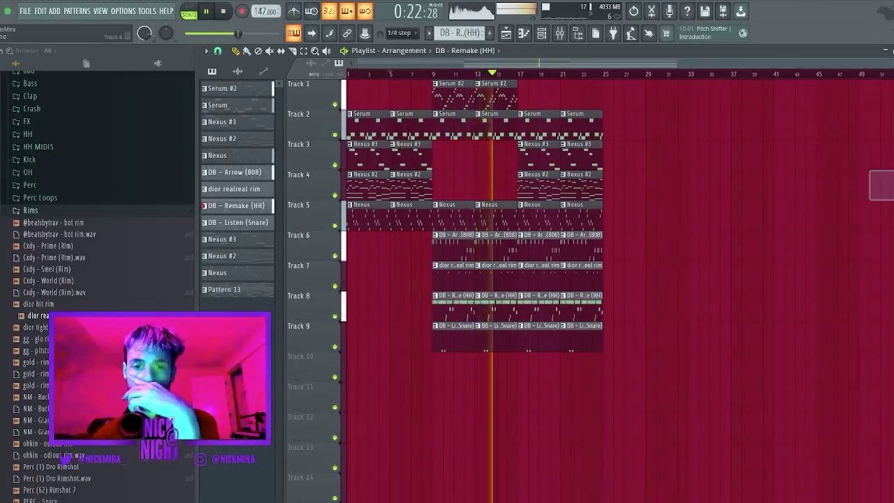
Open the DB - Arrow (808) pattern in the piano roll, try the note after bar 2 one step earlier and restore its position.
{"action": "double_click", "coordinate": [496, 249]}
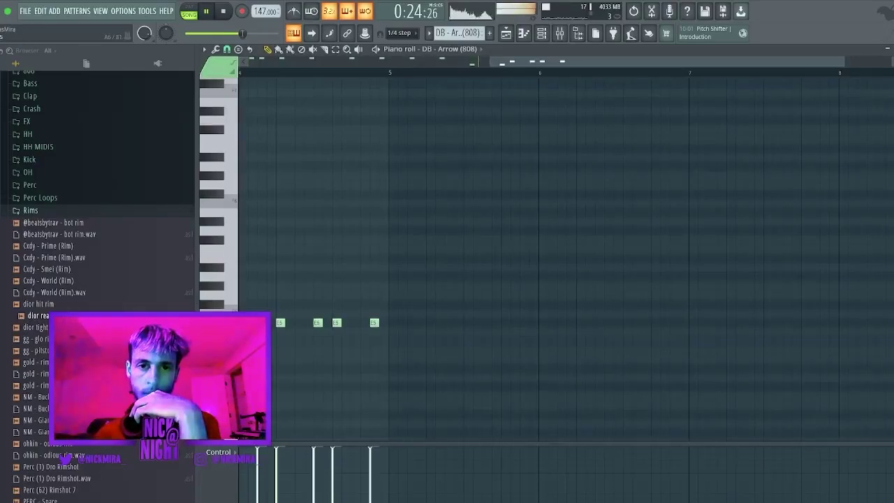
{"action": "scroll", "coordinate": [566, 258], "scroll_direction": "down", "scroll_amount": 2}
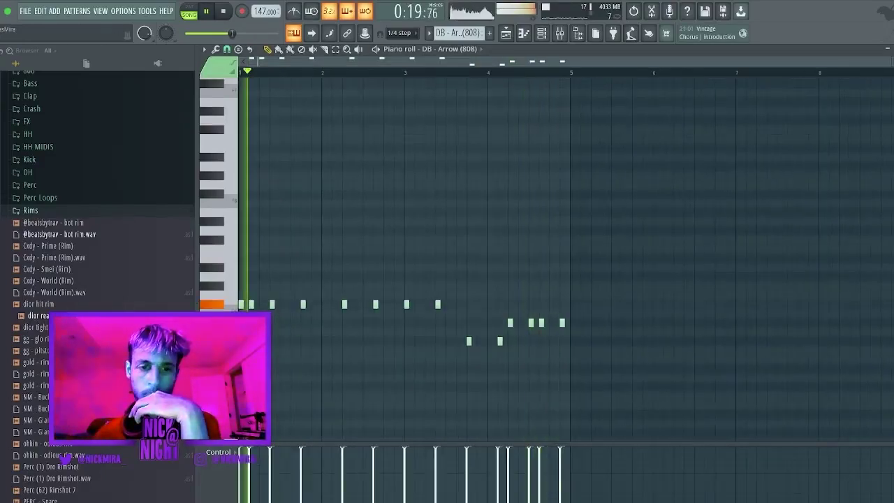
{"action": "left_click", "coordinate": [335, 304]}
{"action": "right_click", "coordinate": [345, 304]}
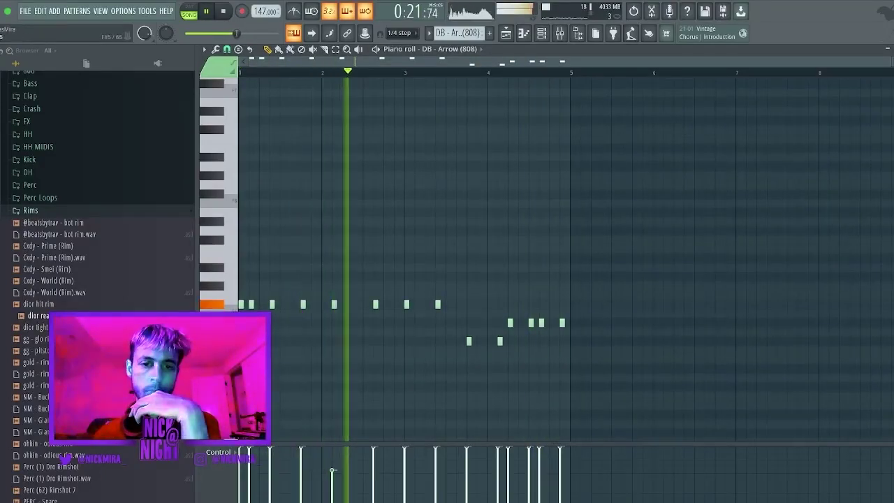
{"action": "right_click", "coordinate": [333, 304]}
{"action": "left_click", "coordinate": [345, 305]}
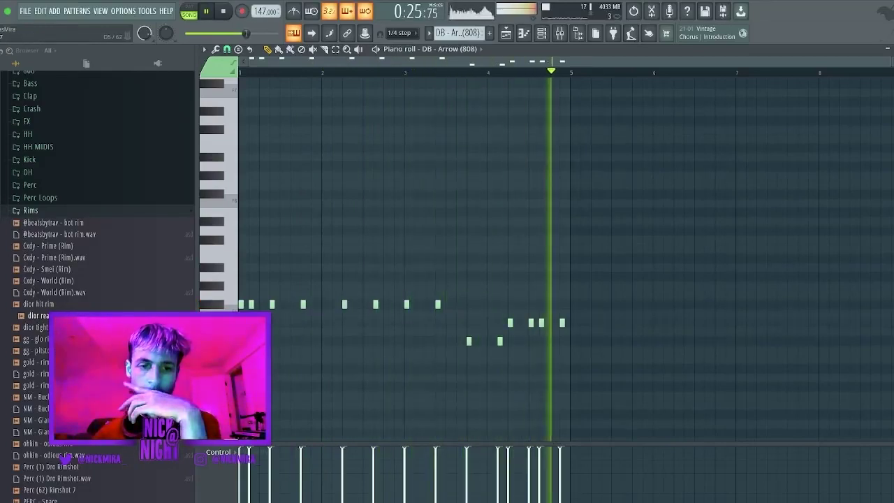
Try the 808 line without its second note and the note in the second half of bar 2, and put both back.
{"action": "right_click", "coordinate": [251, 304]}
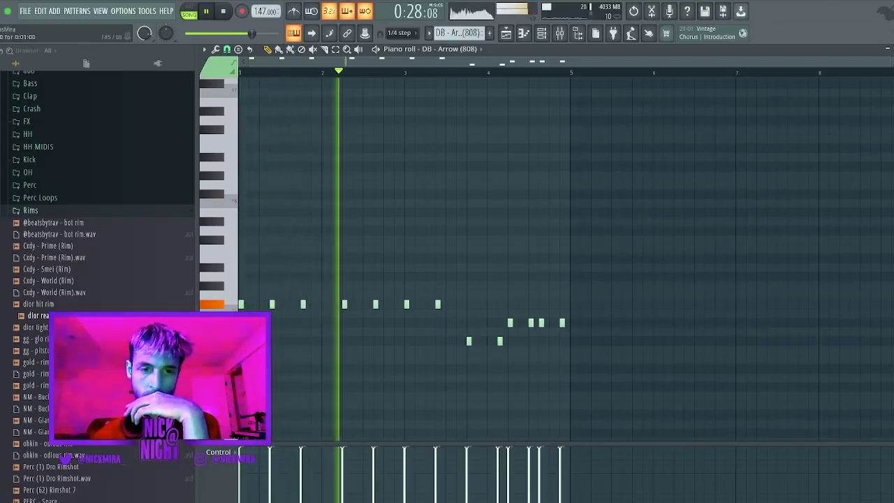
{"action": "right_click", "coordinate": [376, 304]}
{"action": "key", "text": "space"}
{"action": "key", "text": "space"}
{"action": "left_click", "coordinate": [251, 304]}
{"action": "key", "text": "space"}
{"action": "key", "text": "space"}
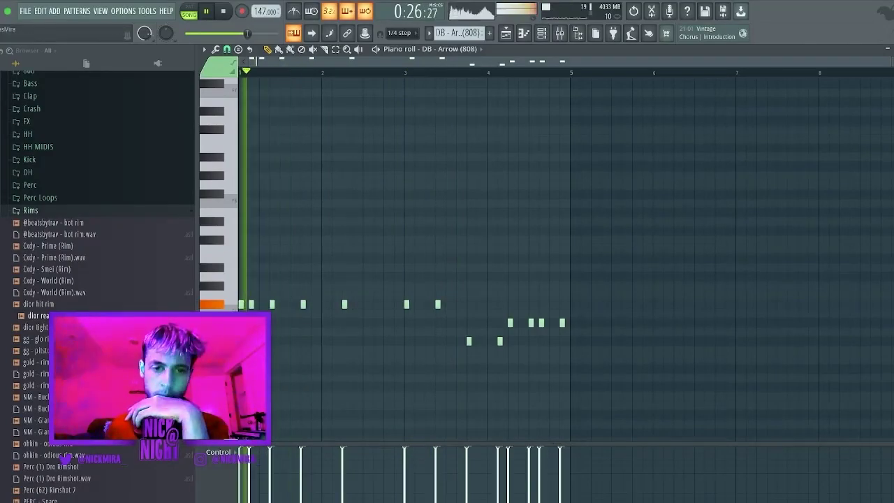
{"action": "scroll", "coordinate": [293, 277], "scroll_direction": "down", "scroll_amount": 3}
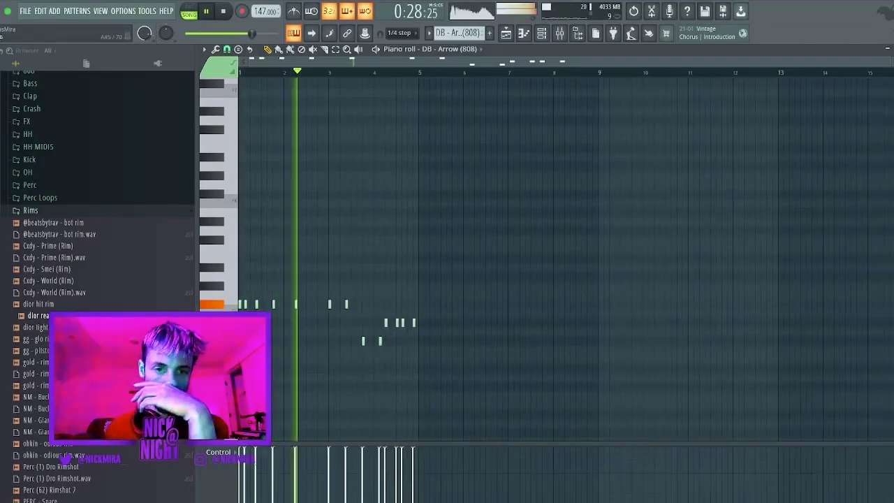
{"action": "scroll", "coordinate": [306, 279], "scroll_direction": "up", "scroll_amount": 3}
{"action": "left_click", "coordinate": [318, 305]}
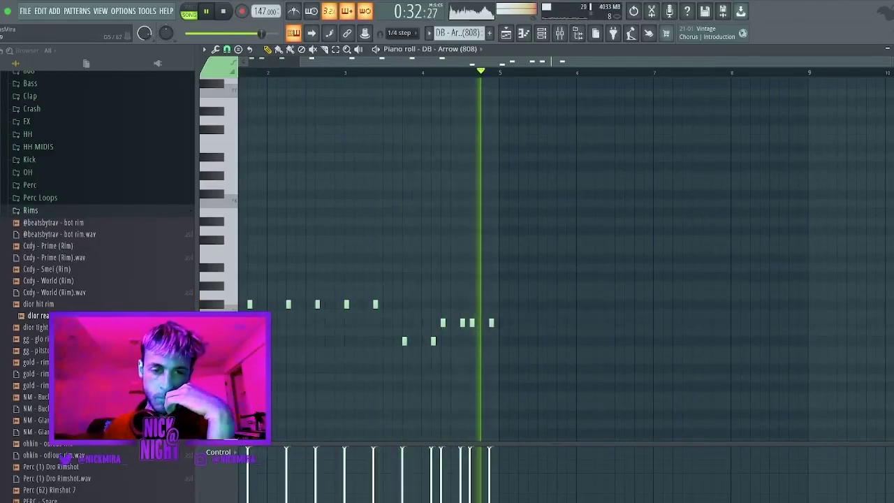
Move the 808 note in the second half of bar 2 to just before bar 3.
{"action": "scroll", "coordinate": [316, 307], "scroll_direction": "down", "scroll_amount": 3}
{"action": "scroll", "coordinate": [314, 287], "scroll_direction": "down", "scroll_amount": 1}
{"action": "scroll", "coordinate": [313, 259], "scroll_direction": "up", "scroll_amount": 3}
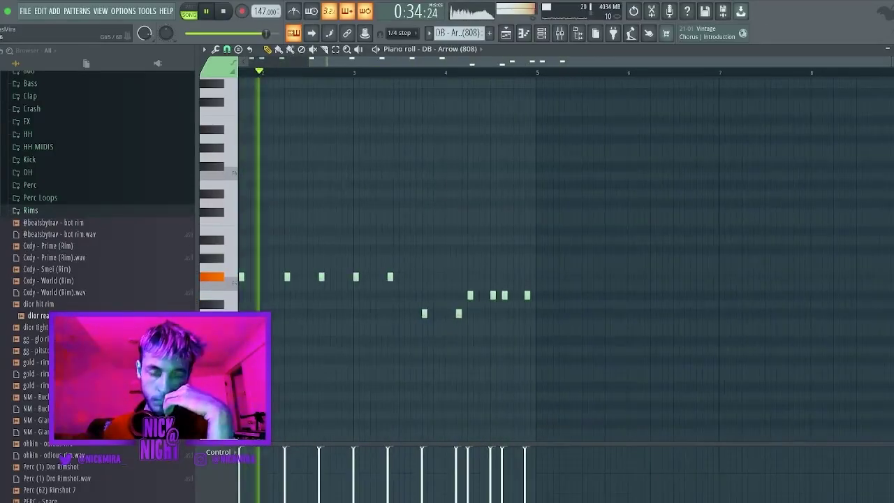
{"action": "right_click", "coordinate": [322, 277]}
{"action": "left_click", "coordinate": [345, 277]}
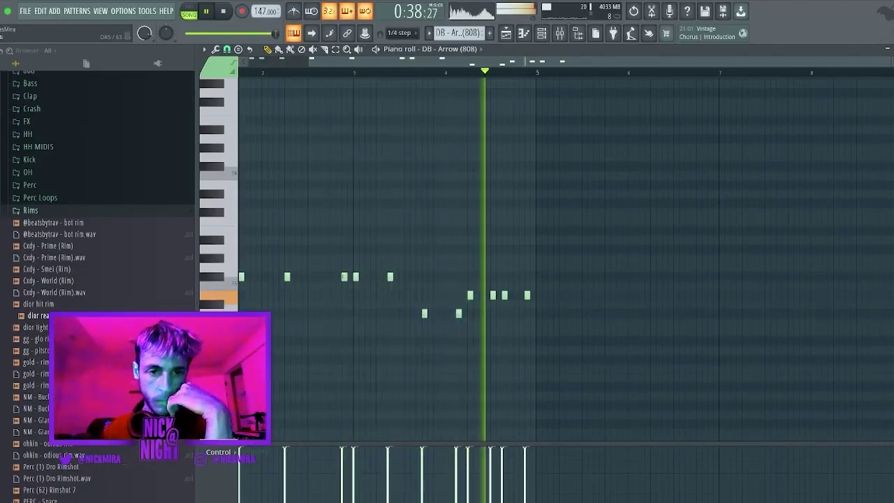
Delete the Nexus #3 and Serum clips from the first eight bars of the playlist.
{"action": "key", "text": "F5"}
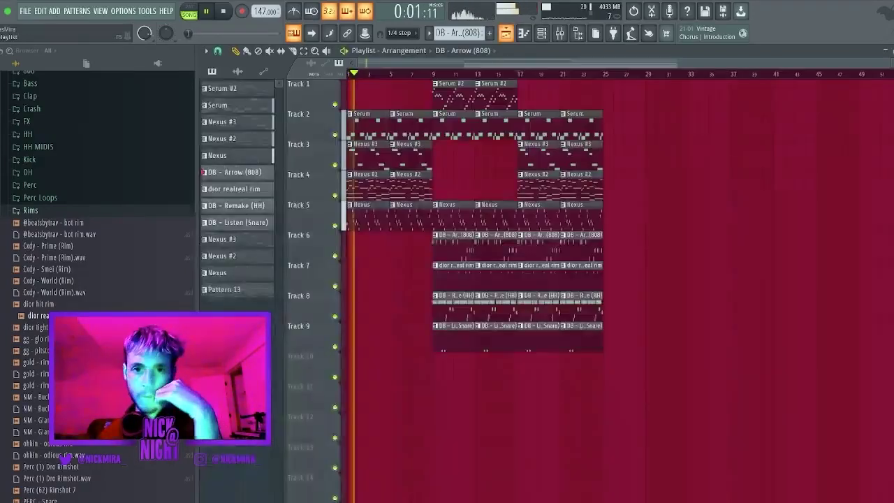
{"action": "right_click", "coordinate": [429, 157]}
{"action": "right_click", "coordinate": [377, 157]}
{"action": "right_click", "coordinate": [380, 127]}
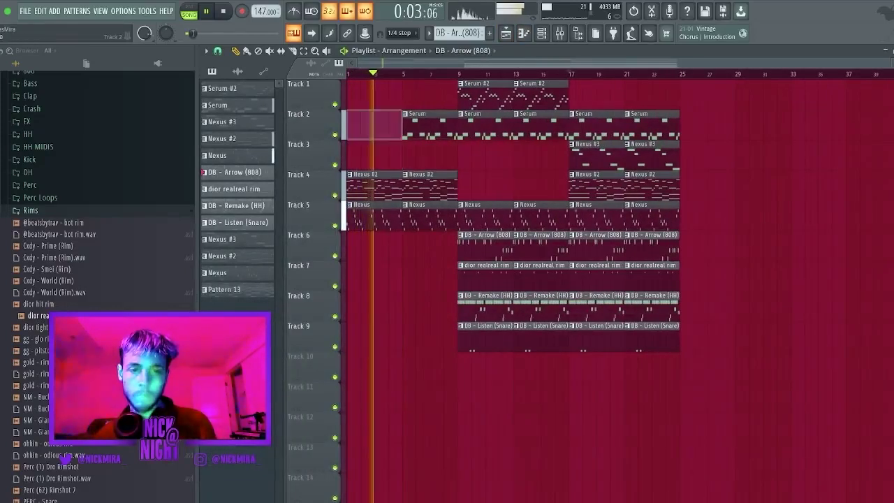
{"action": "right_click", "coordinate": [427, 127]}
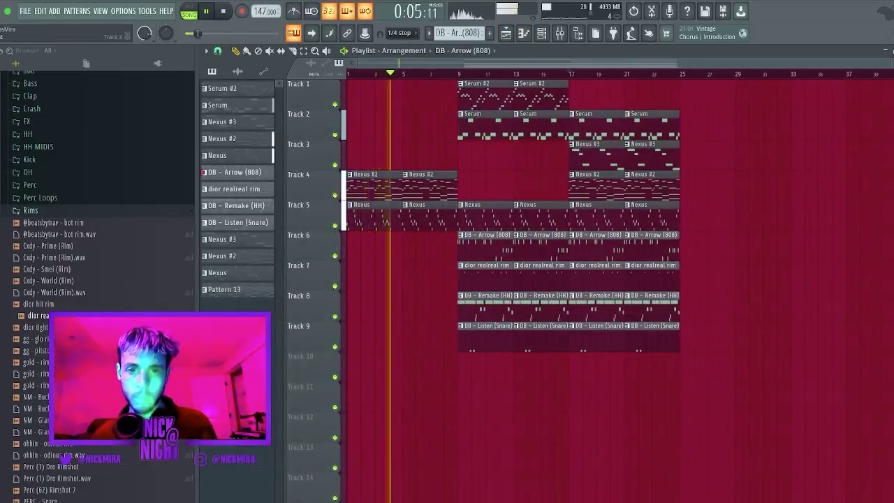
Duplicate the two opening Nexus #2 clips into bars 9-16 on Track 4.
{"action": "left_click_drag", "start_coordinate": [489, 187], "coordinate": [385, 187]}
{"action": "key", "text": "ctrl+b"}
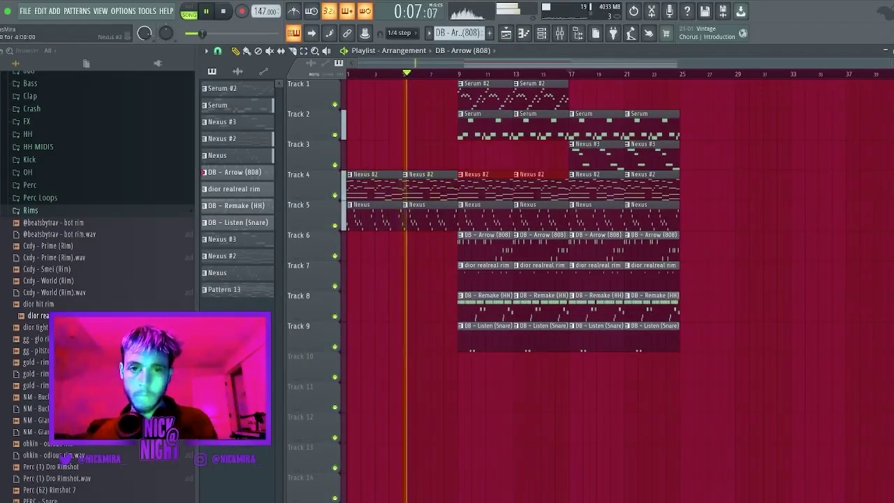
{"action": "key", "text": "ctrl+d"}
Move the Serum and Serum #2 clips from bars 9-16 to bars 25-32.
{"action": "right_click", "coordinate": [486, 128]}
{"action": "right_click", "coordinate": [486, 98]}
{"action": "right_click", "coordinate": [539, 98]}
{"action": "right_click", "coordinate": [539, 127]}
{"action": "key", "text": "ctrl+z"}
{"action": "left_click_drag", "start_coordinate": [548, 130], "coordinate": [715, 98]}
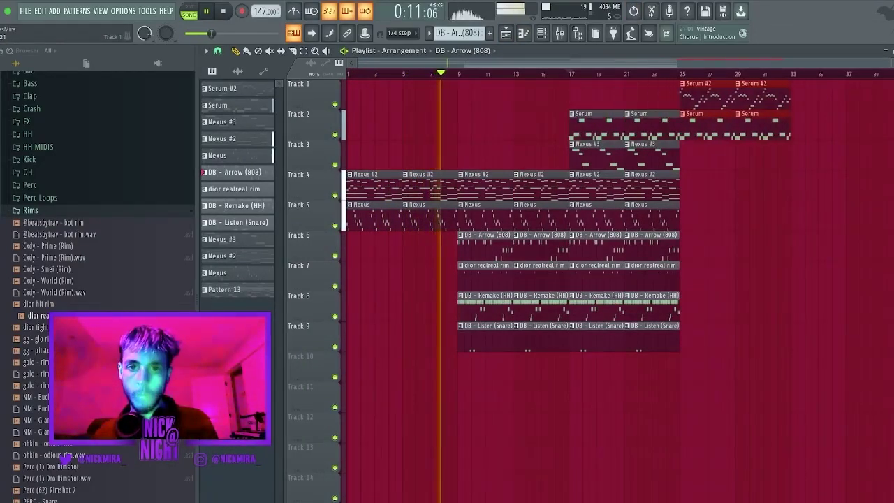
{"action": "key", "text": "ctrl+d"}
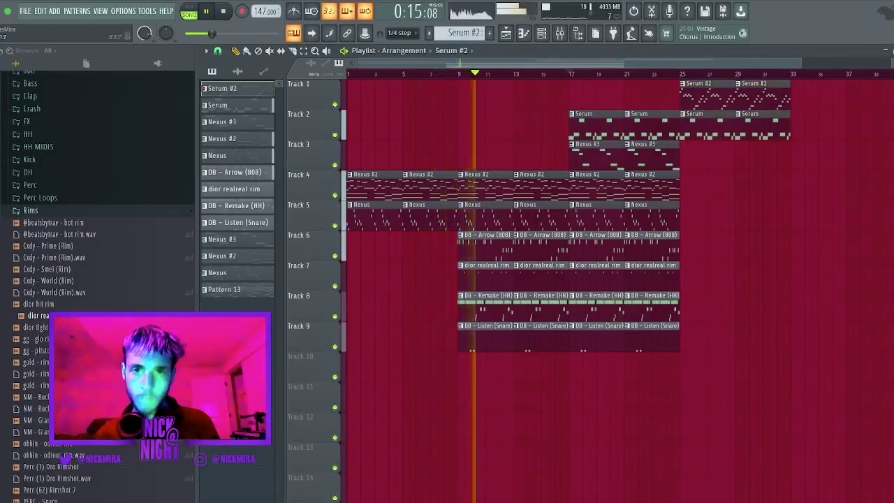
{"action": "scroll", "coordinate": [516, 74], "scroll_direction": "down", "scroll_amount": 1}
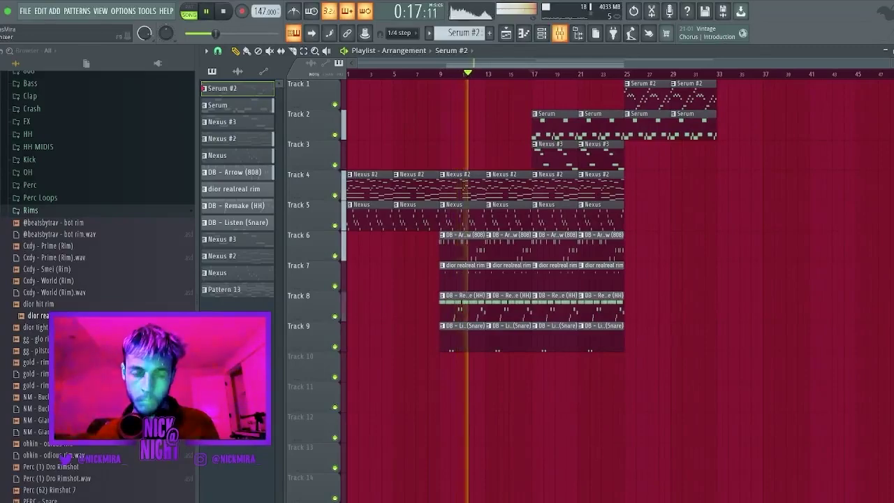
Add Fruity parametric EQ 2 to an effect slot above the soft clipper on the Master mixer track.
{"action": "key", "text": "F9"}
{"action": "left_click", "coordinate": [475, 236]}
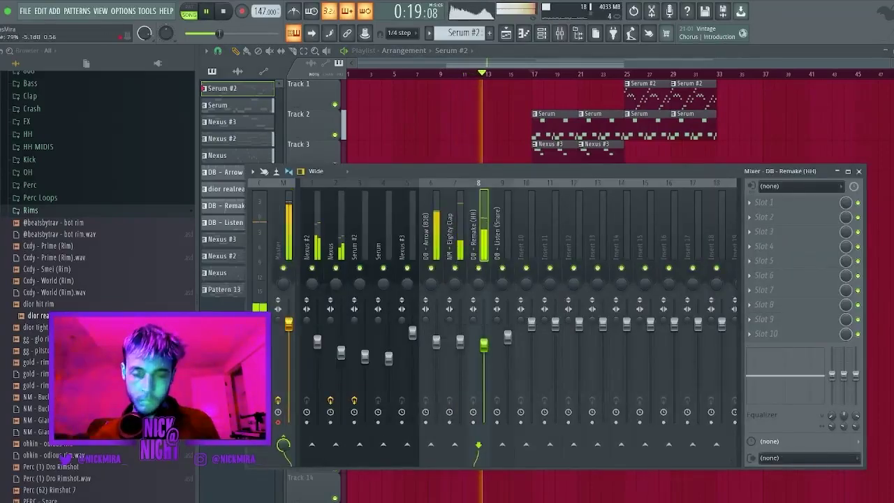
{"action": "left_click", "coordinate": [280, 236]}
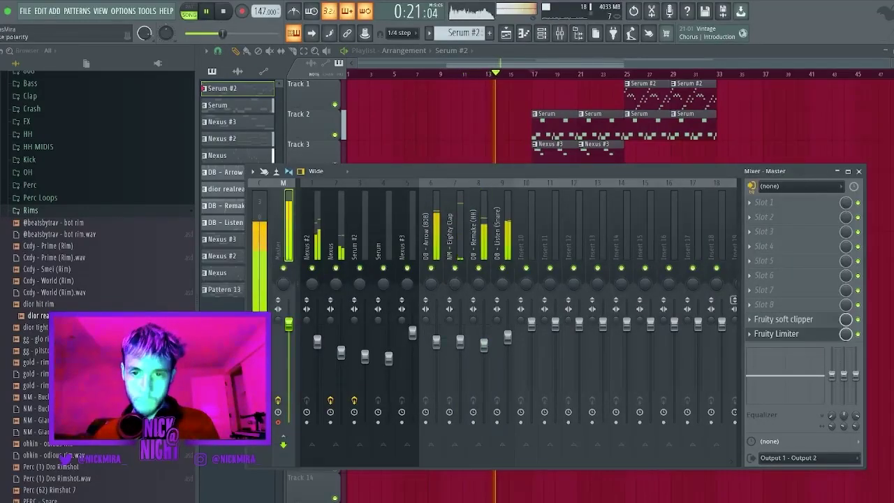
{"action": "left_click", "coordinate": [790, 290]}
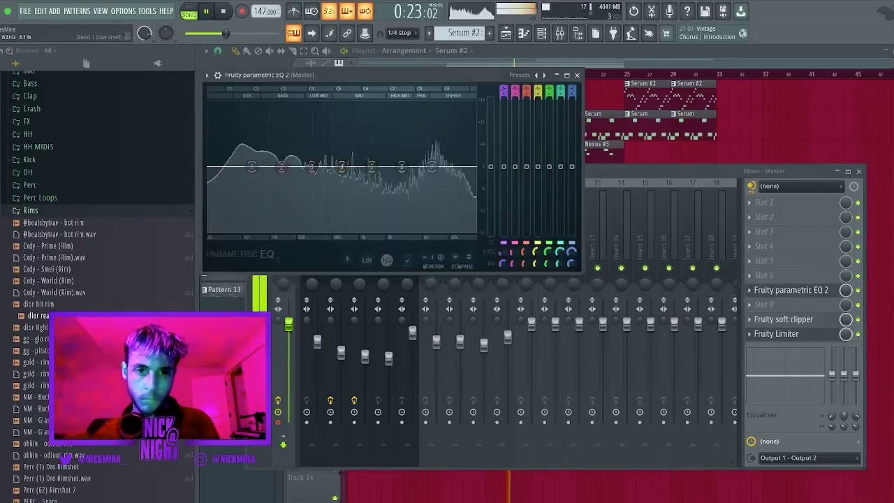
Cut the lowest frequencies on the master EQ with band 1 and add a small narrow boost with band 2 around 56 Hz.
{"action": "left_click_drag", "start_coordinate": [252, 166], "coordinate": [208, 193]}
{"action": "left_click_drag", "start_coordinate": [283, 167], "coordinate": [246, 157]}
{"action": "scroll", "coordinate": [247, 157], "scroll_direction": "down", "scroll_amount": 5}
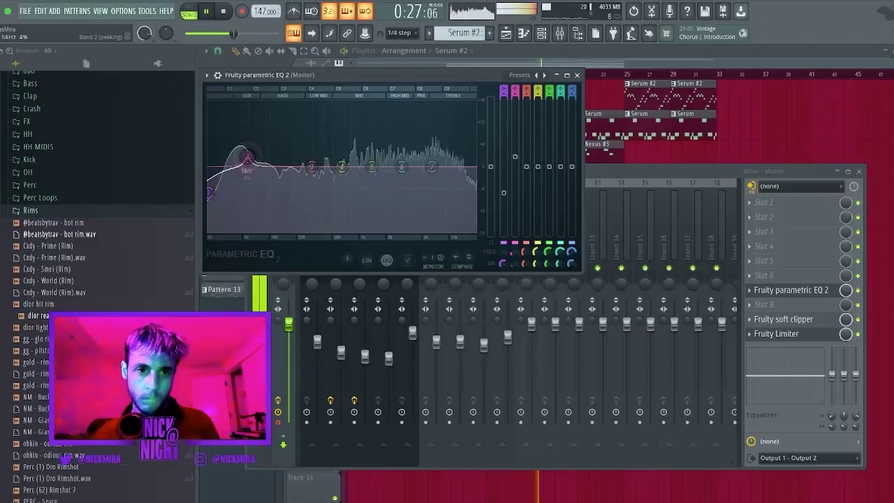
{"action": "left_click_drag", "start_coordinate": [210, 192], "coordinate": [208, 190]}
{"action": "scroll", "coordinate": [208, 190], "scroll_direction": "down", "scroll_amount": 5}
{"action": "left_click", "coordinate": [653, 153]}
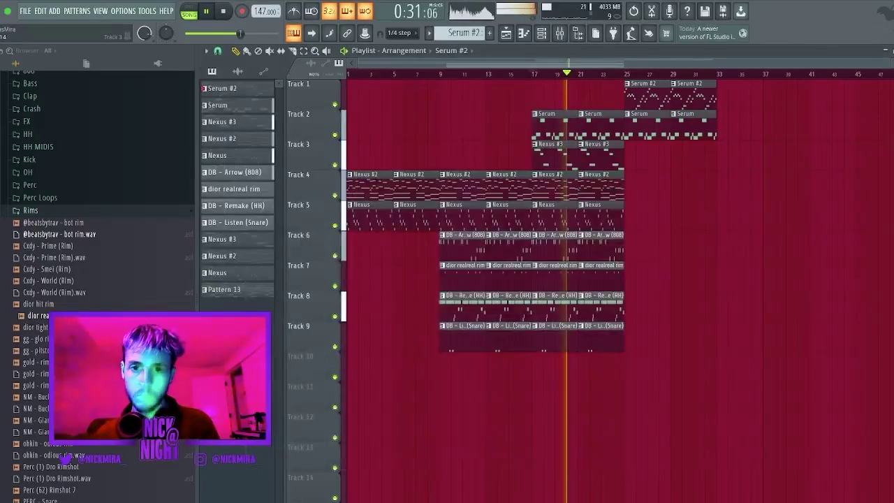
Duplicate the bars 17-24 clips on Tracks 4 to 9 into bars 25-32.
{"action": "left_click_drag", "start_coordinate": [536, 179], "coordinate": [618, 341]}
{"action": "key", "text": "super+b"}
{"action": "key", "text": "super+d"}
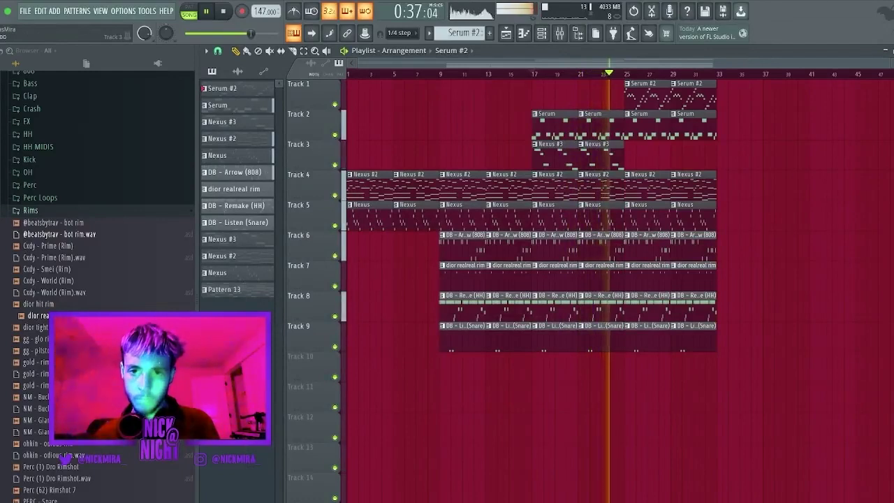
Delete the Nexus #2 and Nexus clips from bars 25-32 on Tracks 4 and 5.
{"action": "right_click", "coordinate": [647, 188]}
{"action": "right_click", "coordinate": [647, 218]}
{"action": "right_click", "coordinate": [693, 217]}
{"action": "right_click", "coordinate": [692, 189]}
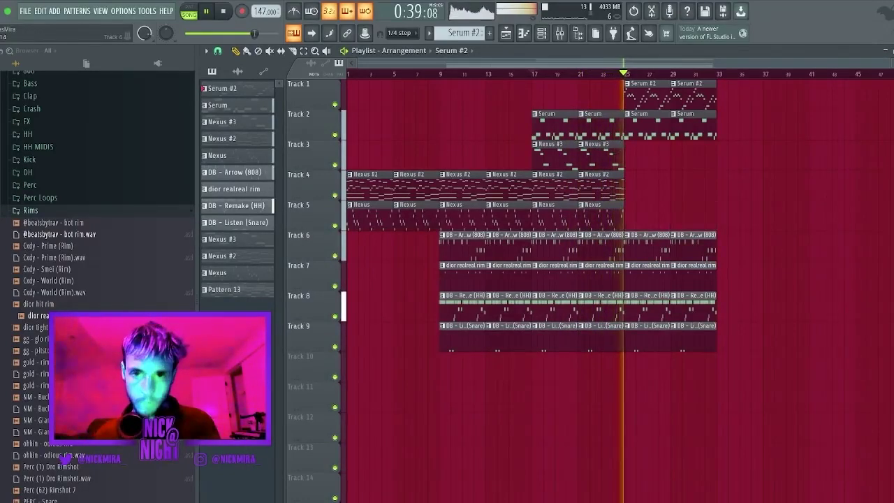
Put the Nexus clips back into bars 25-32 on Track 5 and remove the Serum clips from those bars on Track 2.
{"action": "key", "text": "ctrl+z"}
{"action": "left_click_drag", "start_coordinate": [620, 225], "coordinate": [577, 212]}
{"action": "key", "text": "ctrl+b"}
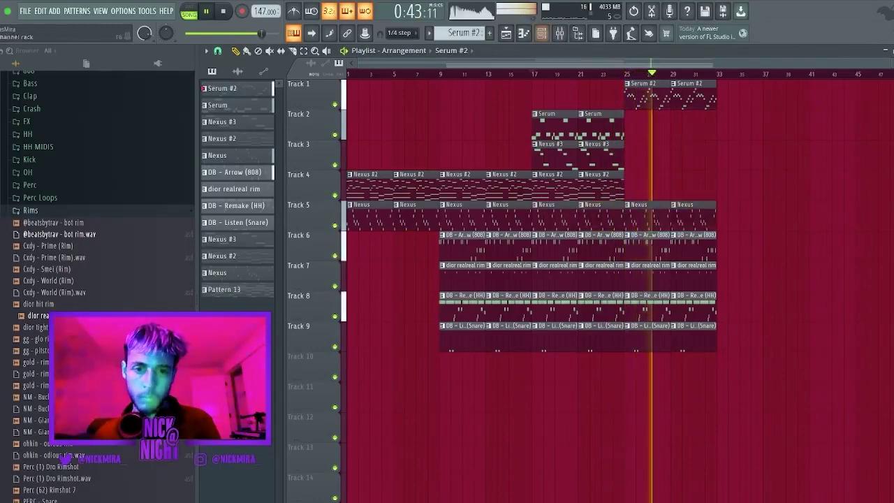
Raise the Serum #2 mixer track's volume to 73%.
{"action": "key", "text": "F9"}
{"action": "left_click_drag", "start_coordinate": [365, 357], "coordinate": [364, 351]}
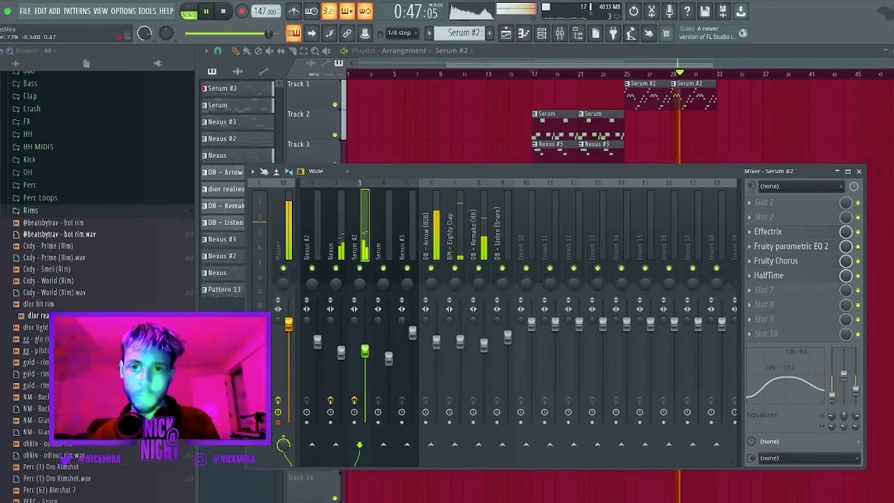
{"action": "key", "text": "F9"}
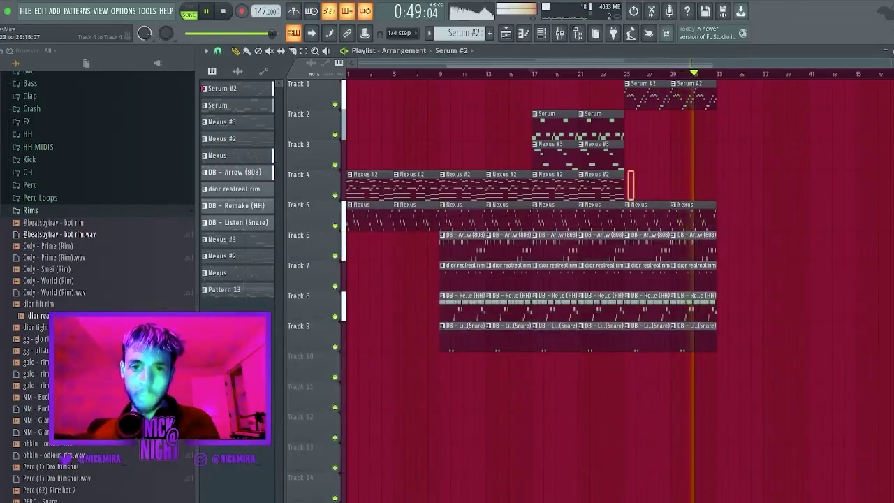
Copy two Nexus #2 clips into bars 33-40 on Track 4 and delete any extra copies beyond bar 40.
{"action": "left_click_drag", "start_coordinate": [377, 187], "coordinate": [747, 187]}
{"action": "key", "text": "ctrl+d"}
{"action": "right_click", "coordinate": [830, 186]}
{"action": "scroll", "coordinate": [830, 185], "scroll_direction": "right", "scroll_amount": 2}
{"action": "right_click", "coordinate": [826, 186]}
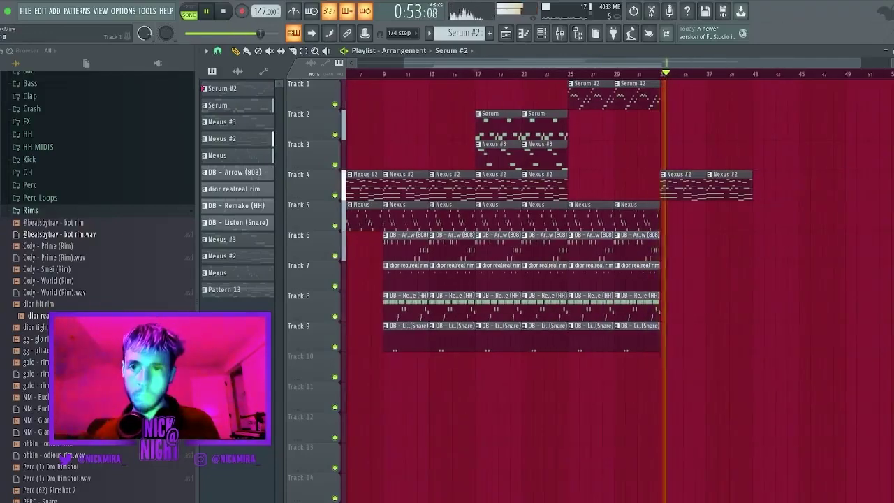
Duplicate the arrangement block from bars 9-40 twice, filling bars 41-72 and 73-104.
{"action": "scroll", "coordinate": [825, 186], "scroll_direction": "down", "scroll_amount": 10}
{"action": "scroll", "coordinate": [618, 286], "scroll_direction": "up", "scroll_amount": 10}
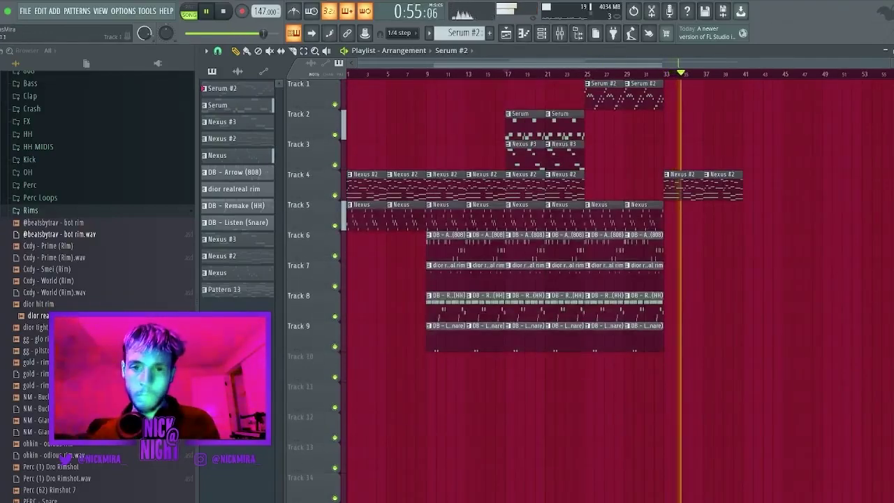
{"action": "key", "text": "ctrl+b"}
{"action": "scroll", "coordinate": [705, 377], "scroll_direction": "down", "scroll_amount": 2}
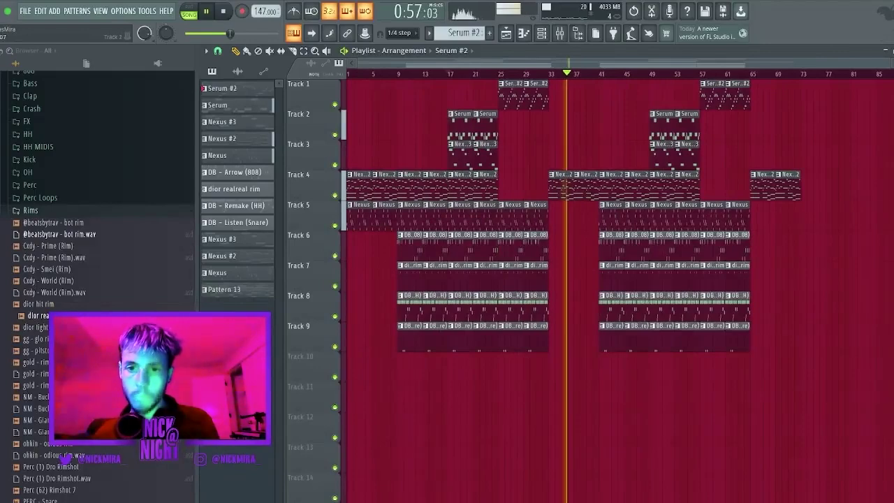
{"action": "key", "text": "ctrl+b"}
{"action": "key", "text": "ctrl+d"}
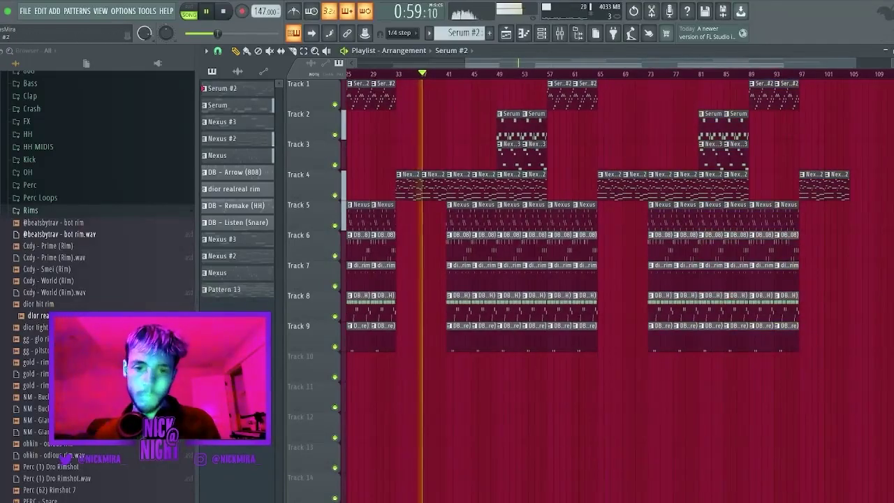
Add a pair of lower-velocity G#4 notes on beat 2 of bars 1 and 3 in the DB - Remake (HH) pattern.
{"action": "double_click", "coordinate": [573, 309]}
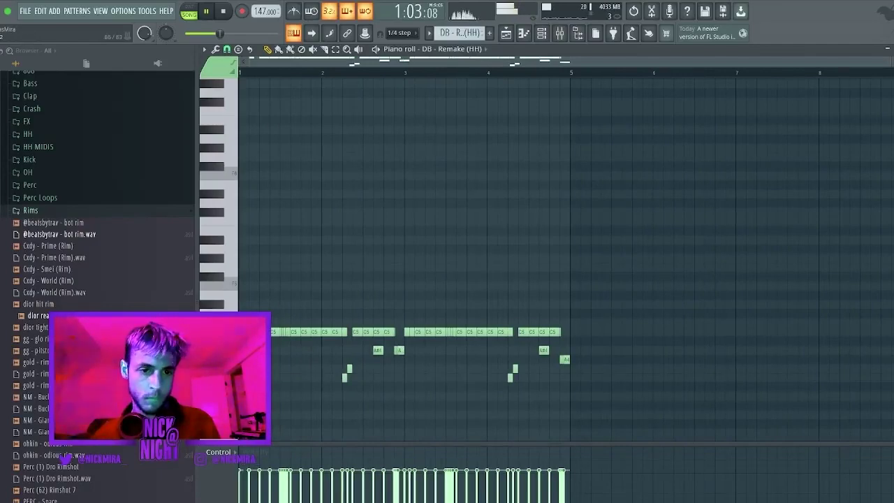
{"action": "scroll", "coordinate": [253, 350], "scroll_direction": "up", "scroll_amount": 4}
{"action": "left_click", "coordinate": [312, 368]}
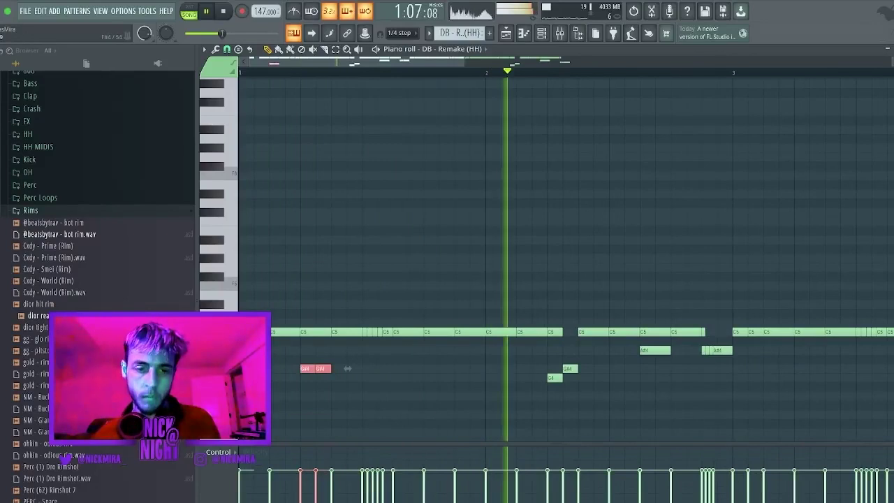
{"action": "scroll", "coordinate": [347, 368], "scroll_direction": "down", "scroll_amount": 4}
{"action": "key", "text": "super+d"}
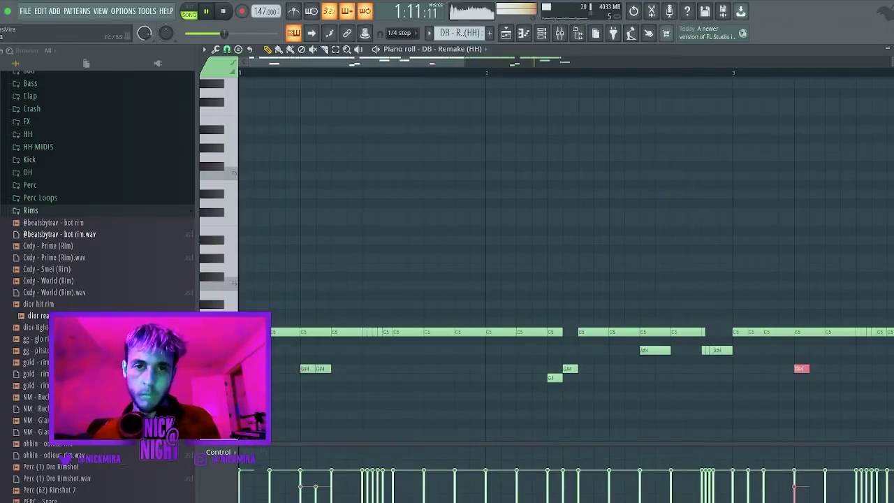
{"action": "scroll", "coordinate": [566, 259], "scroll_direction": "down", "scroll_amount": 3}
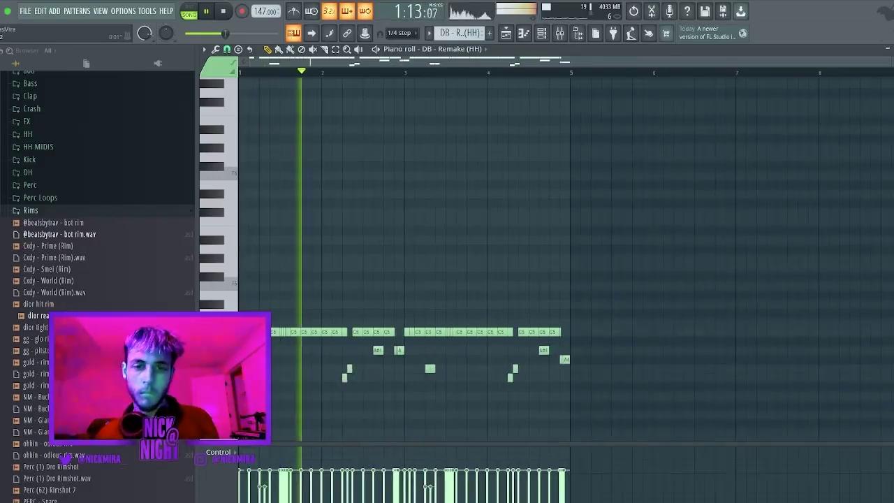
{"action": "key", "text": "F5"}
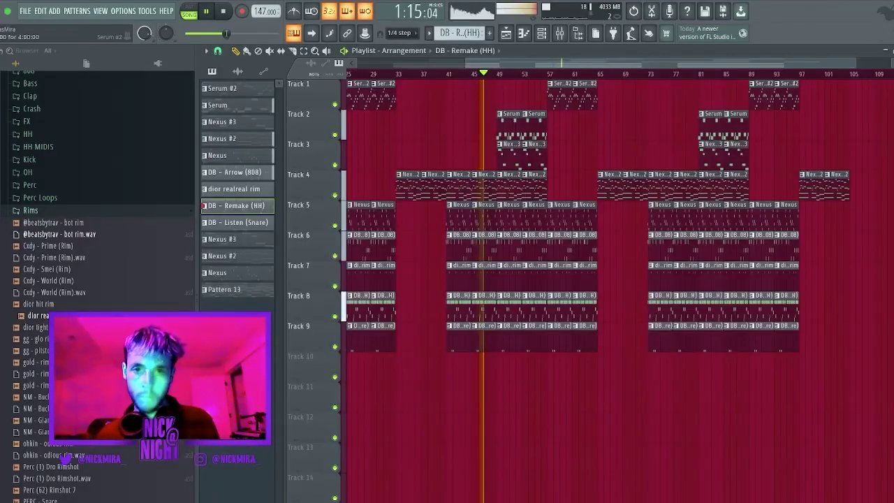
Play through the full arrangement, then restart playback from bar 9.
{"action": "scroll", "coordinate": [621, 286], "scroll_direction": "down", "scroll_amount": 4}
{"action": "scroll", "coordinate": [620, 286], "scroll_direction": "down", "scroll_amount": 2}
{"action": "scroll", "coordinate": [621, 286], "scroll_direction": "up", "scroll_amount": 4}
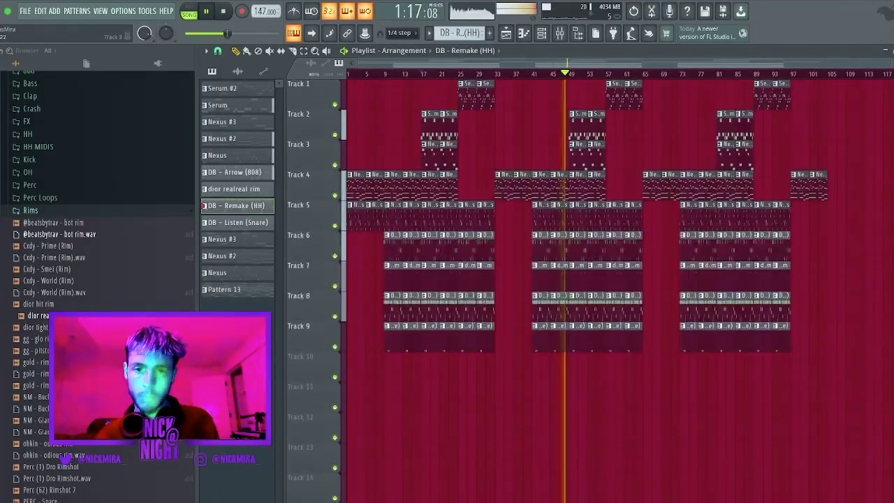
{"action": "left_click", "coordinate": [585, 187]}
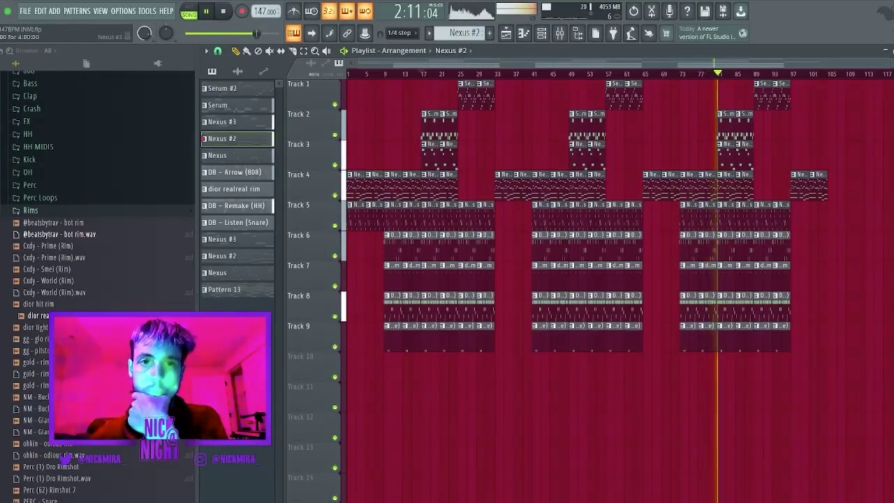
{"action": "left_click", "coordinate": [384, 74]}
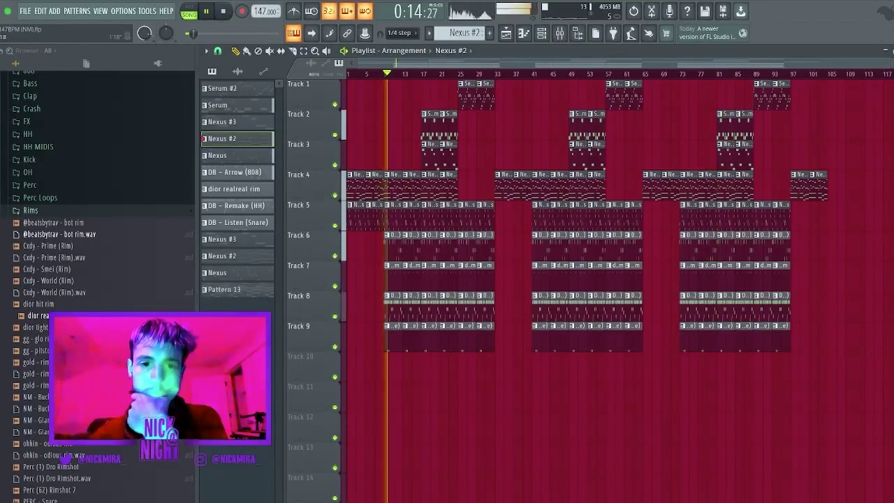
Try removing the 808 clips at bars 9 and 13 on Track 6, undoing each deletion.
{"action": "right_click", "coordinate": [393, 246]}
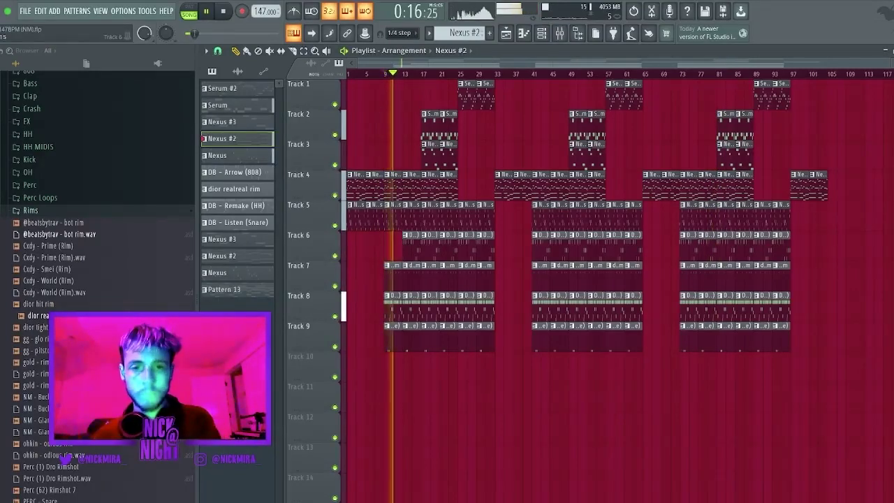
{"action": "key", "text": "ctrl+z"}
{"action": "right_click", "coordinate": [412, 248]}
{"action": "key", "text": "ctrl+z"}
Make the 808 clip at bar 9 a unique DB - Arrow (808) #2 pattern and replace the bar 13 clip with it.
{"action": "left_click", "coordinate": [387, 235]}
{"action": "left_click", "coordinate": [413, 275]}
{"action": "right_click", "coordinate": [411, 246]}
{"action": "left_click", "coordinate": [412, 247]}
{"action": "key", "text": "F7"}
{"action": "key", "text": "F6"}
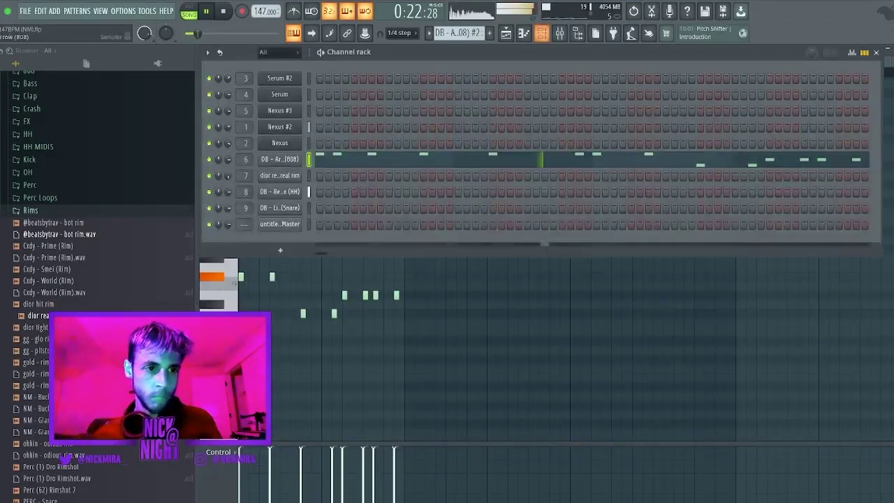
Browse the 808 folder of the drum stash and add the freebo 808 1 - Loop_2 sample as a new channel above the existing 808.
{"action": "scroll", "coordinate": [59, 234], "scroll_direction": "up", "scroll_amount": 6}
{"action": "scroll", "coordinate": [59, 234], "scroll_direction": "down", "scroll_amount": 5}
{"action": "left_click", "coordinate": [30, 102]}
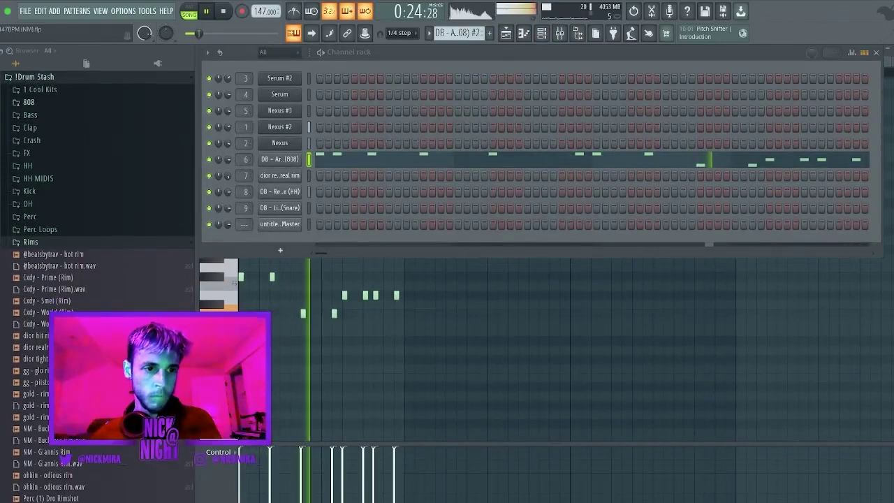
{"action": "scroll", "coordinate": [52, 155], "scroll_direction": "down", "scroll_amount": 6}
{"action": "key", "text": "space"}
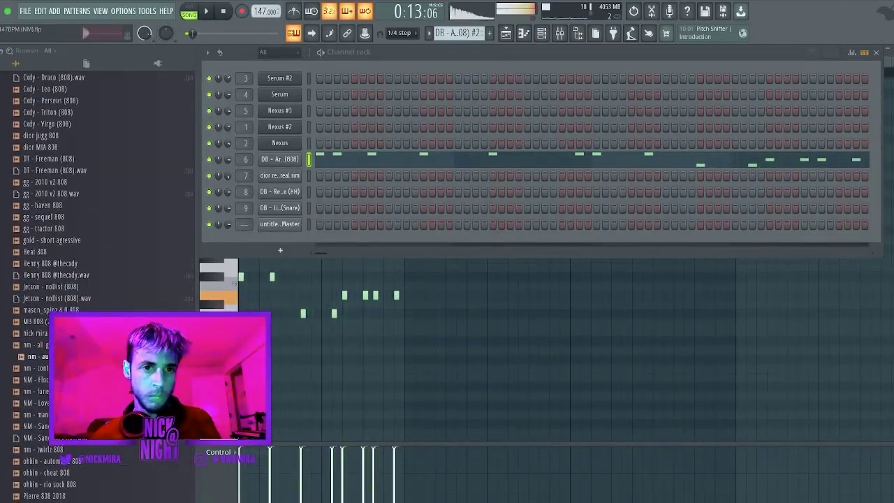
{"action": "left_click_drag", "start_coordinate": [38, 333], "coordinate": [279, 152]}
{"action": "key", "text": "space"}
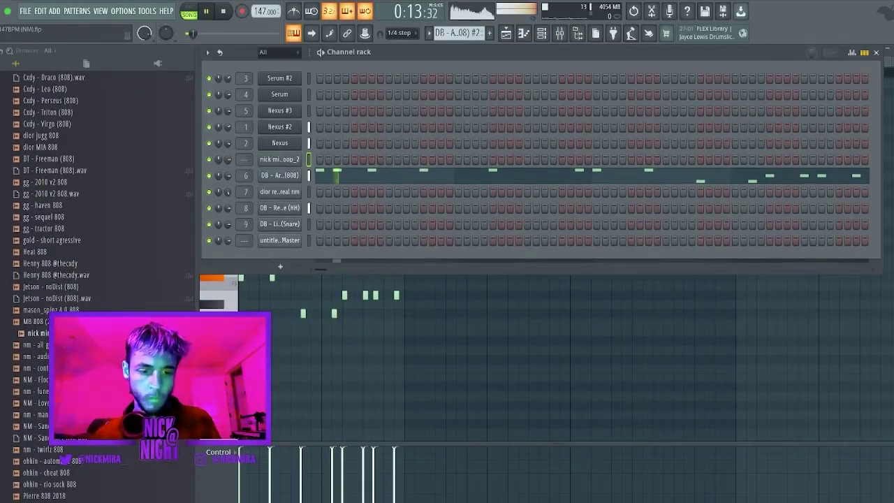
Move the DB - Arrow (808) channel's notes in the current pattern to the new freebo 808 channel.
{"action": "key", "text": "ctrl+x"}
{"action": "left_click", "coordinate": [308, 160]}
{"action": "key", "text": "ctrl+v"}
{"action": "key", "text": "space"}
{"action": "key", "text": "space"}
Apply quick legato to the freebo 808 notes so each one extends to the next.
{"action": "key", "text": "F7"}
{"action": "key", "text": "space"}
{"action": "key", "text": "space"}
{"action": "scroll", "coordinate": [516, 258], "scroll_direction": "left", "scroll_amount": 2}
{"action": "key", "text": "ctrl+l"}
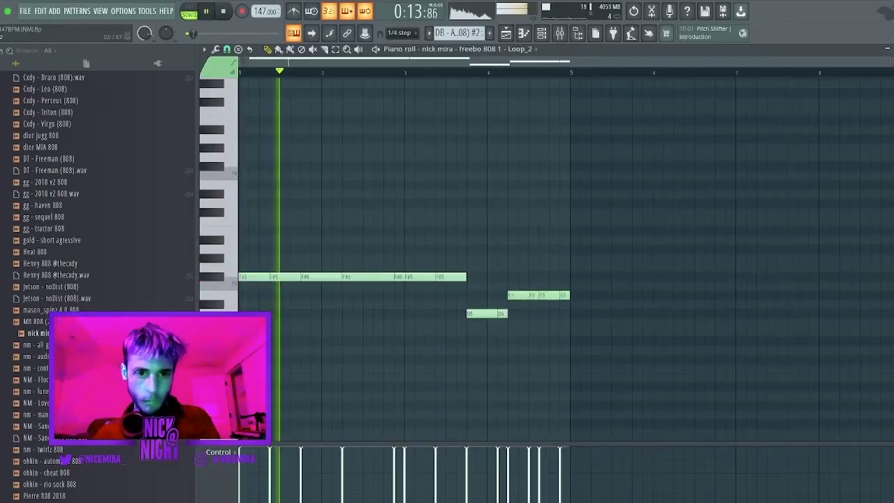
Route the freebo 808 channel to mixer track 10 and set its channel volume to 65%.
{"action": "key", "text": "F7"}
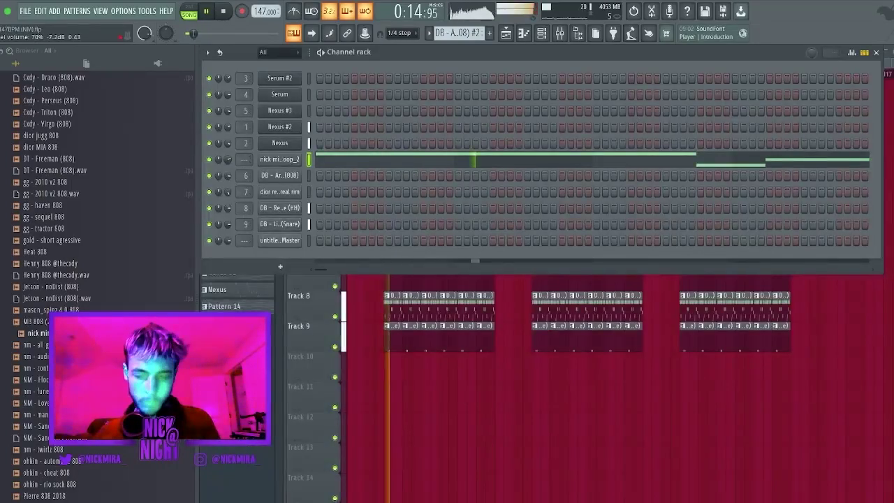
{"action": "key", "text": "F9"}
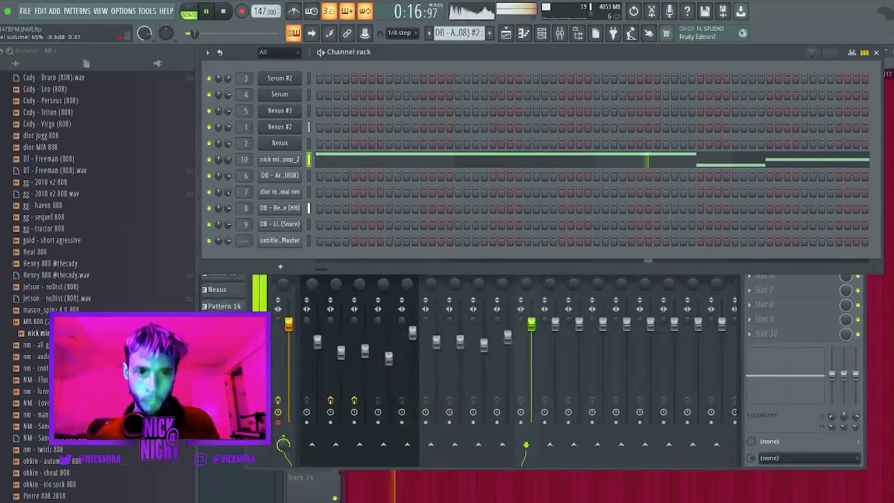
Delete the short F#5 note just before bar 3 from the freebo 808 part and return to the playlist.
{"action": "key", "text": "F7"}
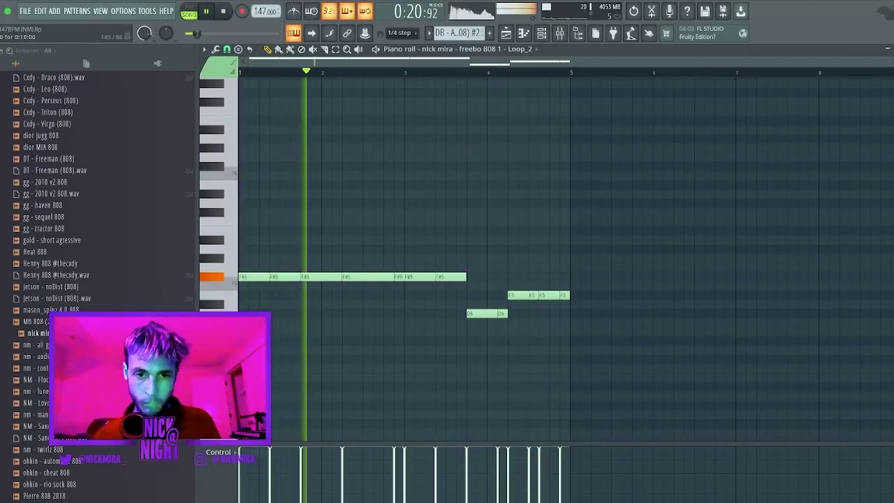
{"action": "right_click", "coordinate": [399, 277]}
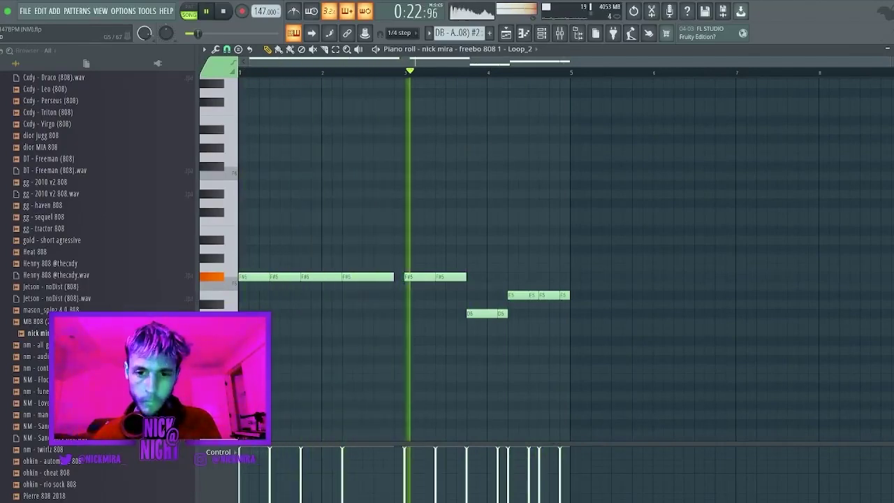
{"action": "key", "text": "Escape"}
{"action": "key", "text": "Escape"}
{"action": "key", "text": "Escape"}
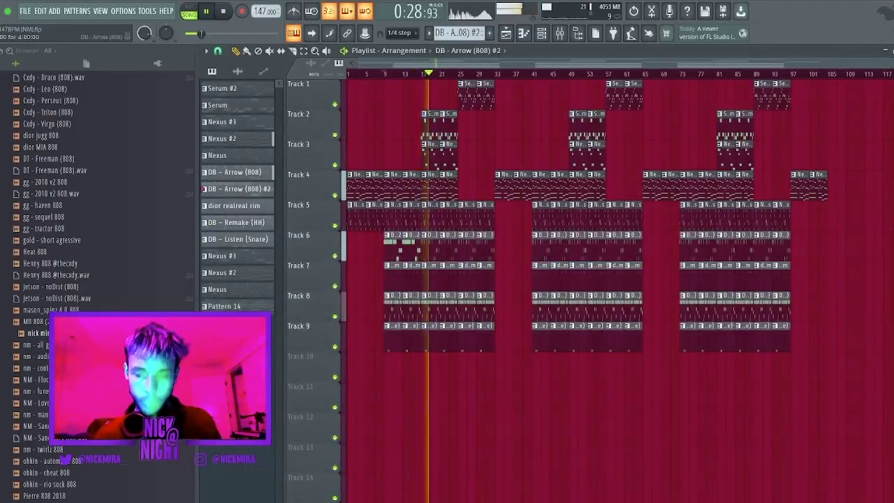
Select the DB - Arrow (808) pattern, check its 808 track in the mixer and return to the playlist.
{"action": "left_click", "coordinate": [235, 173]}
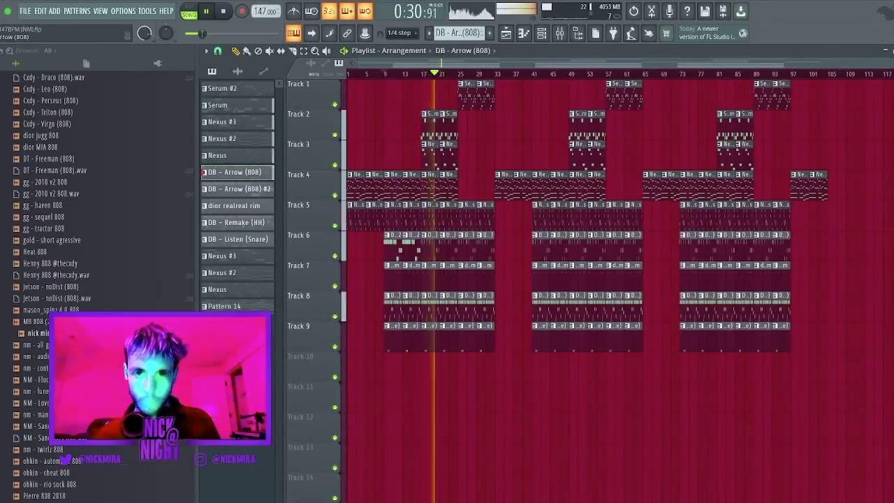
{"action": "key", "text": "F9"}
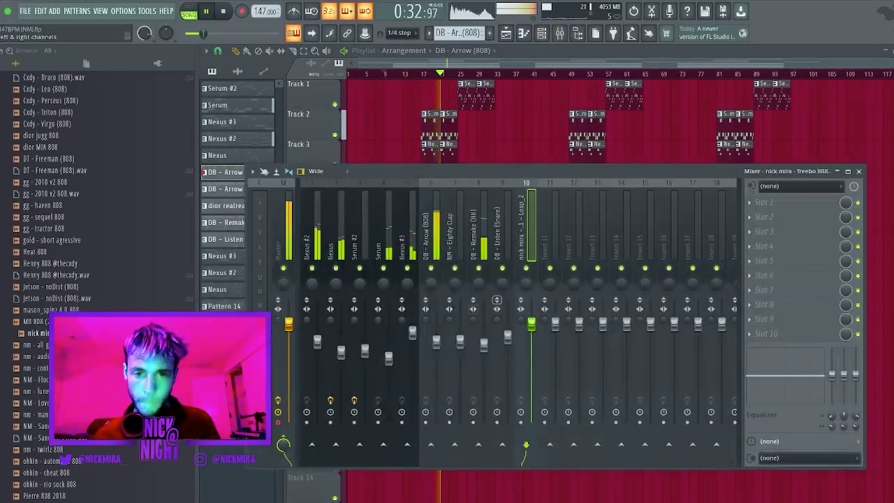
{"action": "left_click", "coordinate": [431, 238]}
{"action": "key", "text": "F6"}
{"action": "key", "text": "F9"}
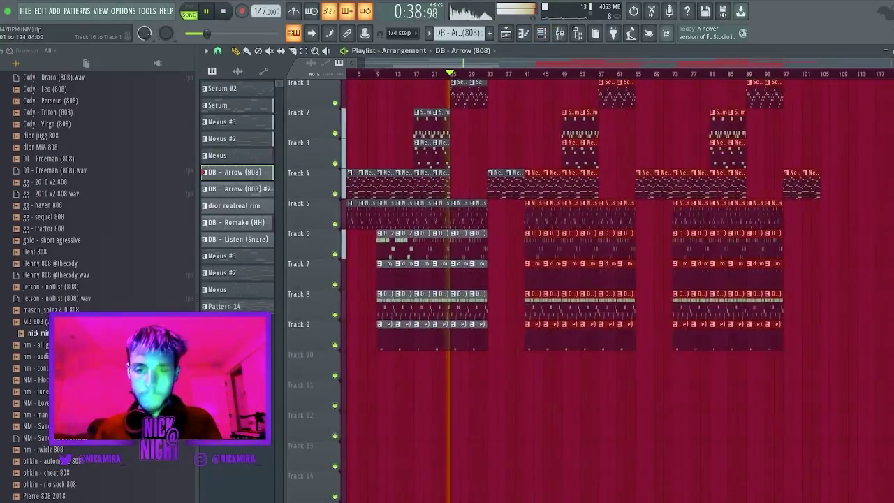
Replace the playlist clips from bar 41 onward with two duplicates of the revised bars 9 to 40 section across all tracks.
{"action": "key", "text": "Delete"}
{"action": "left_click_drag", "start_coordinate": [493, 231], "coordinate": [387, 79]}
{"action": "key", "text": "ctrl+b"}
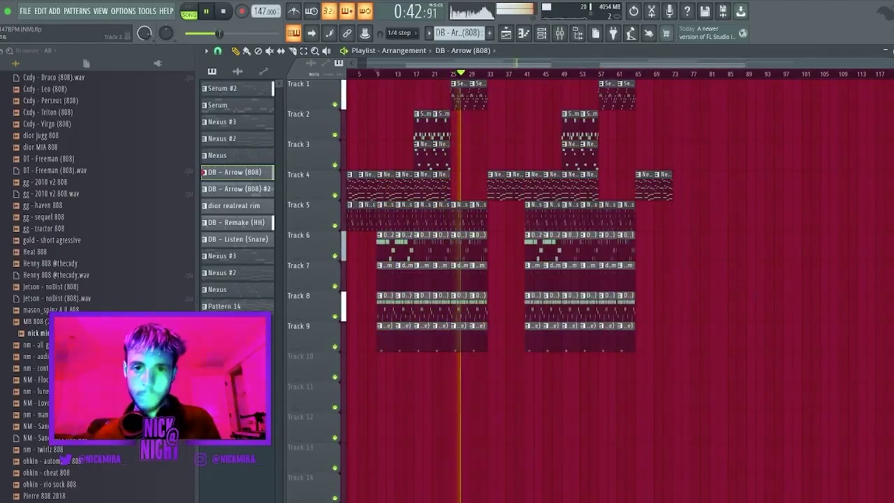
{"action": "key", "text": "ctrl+b"}
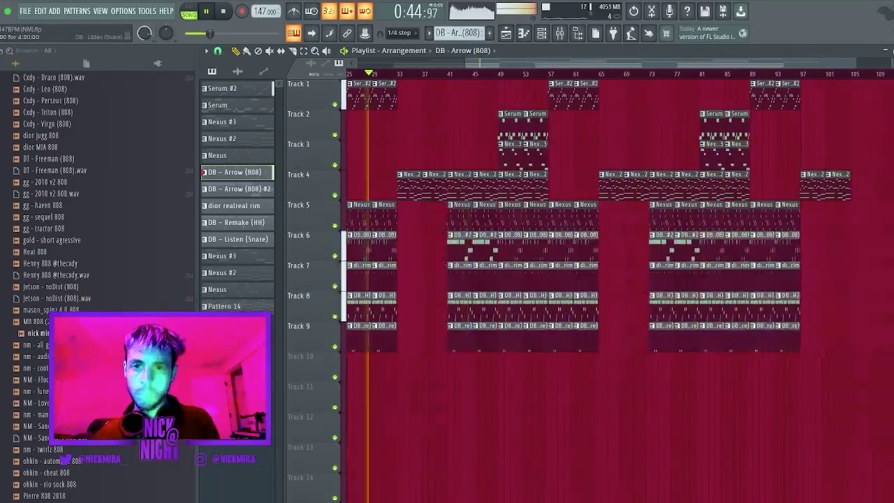
Review the full arrangement in playback, stop it and show the master track's effects in the mixer.
{"action": "scroll", "coordinate": [620, 339], "scroll_direction": "down", "scroll_amount": 2}
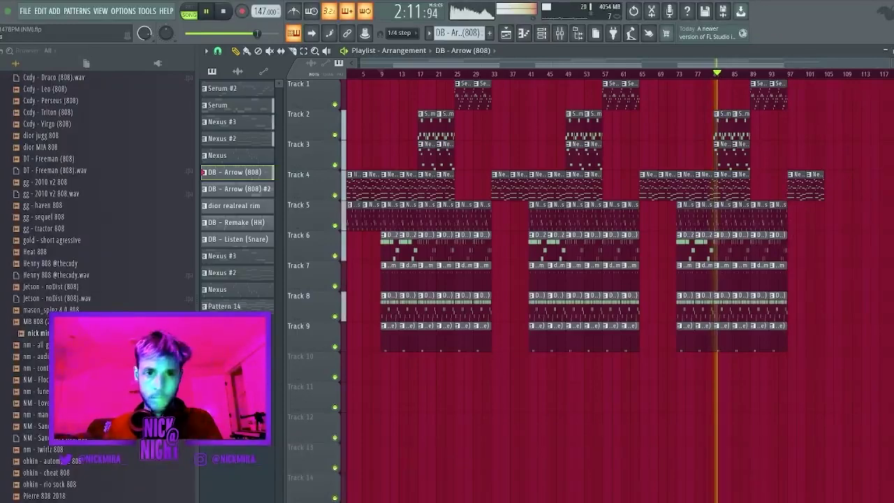
{"action": "key", "text": "space"}
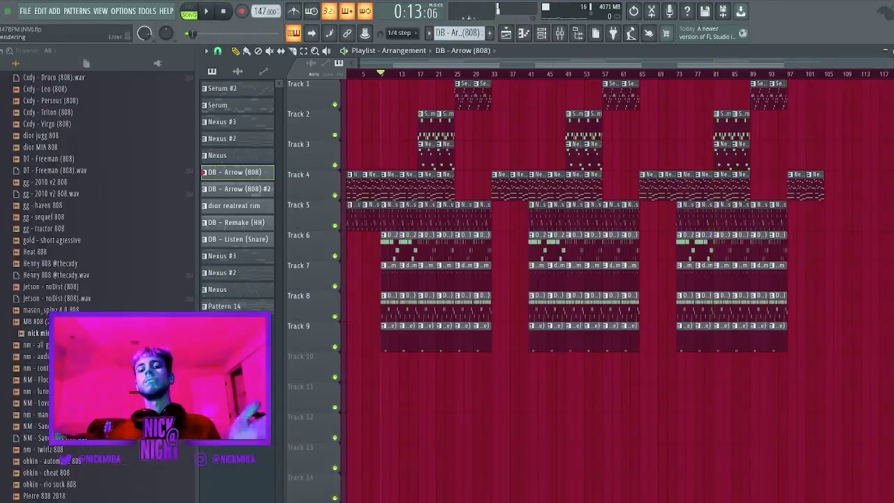
{"action": "key", "text": "F9"}
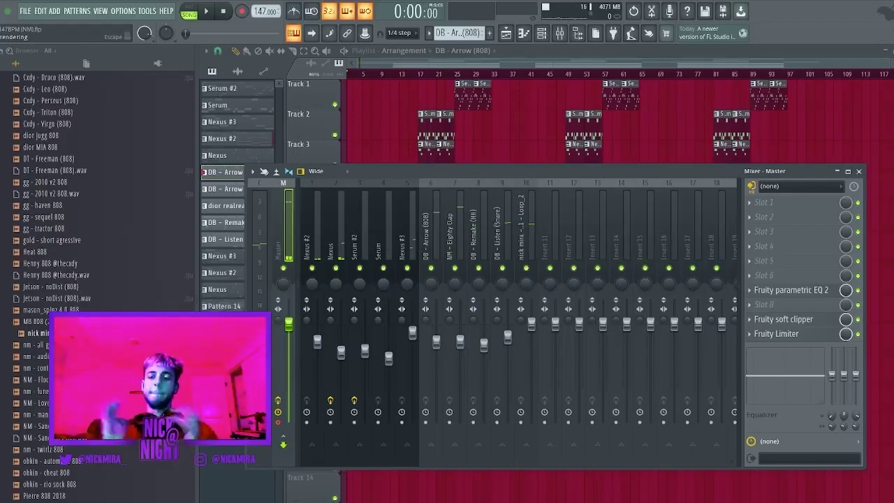